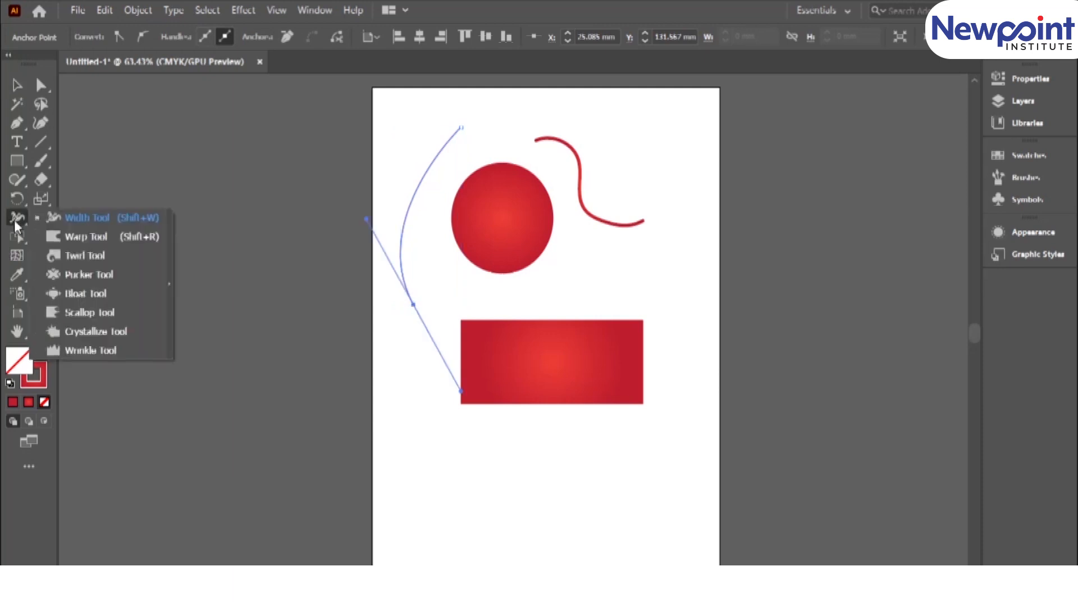
Widen the curved line beside the circle into a tapered leaf shape with the Width tool and move it slightly up and left.
left_click_drag(436, 165, 446, 170)
left_click_drag(403, 253, 399, 248)
key("v")
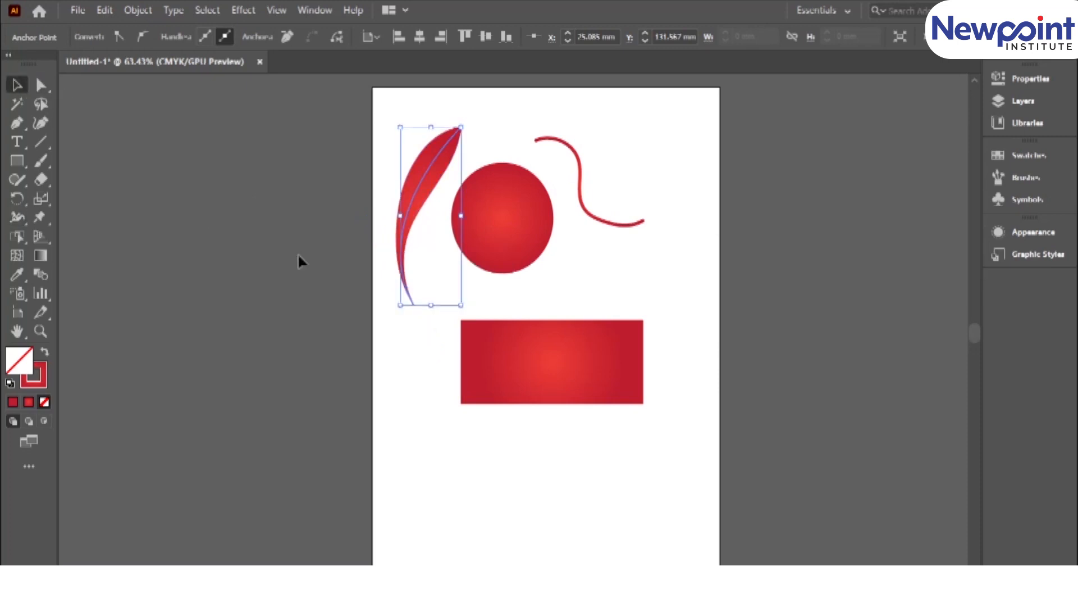
left_click_drag(438, 158, 433, 146)
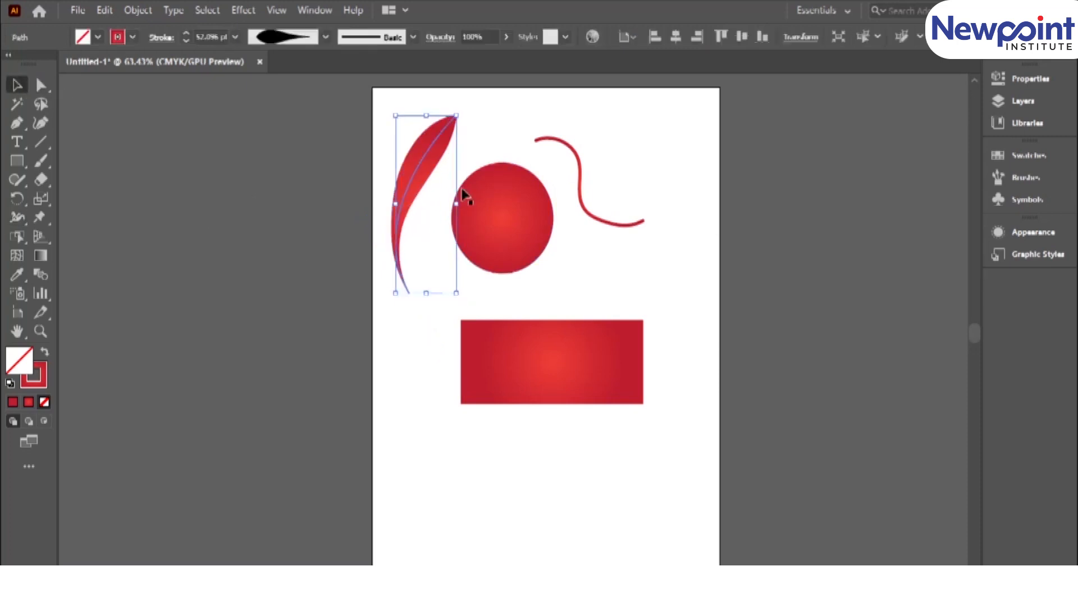
Apply the Basic brush definition to the S-shaped curve.
left_click(549, 252)
left_click(583, 180)
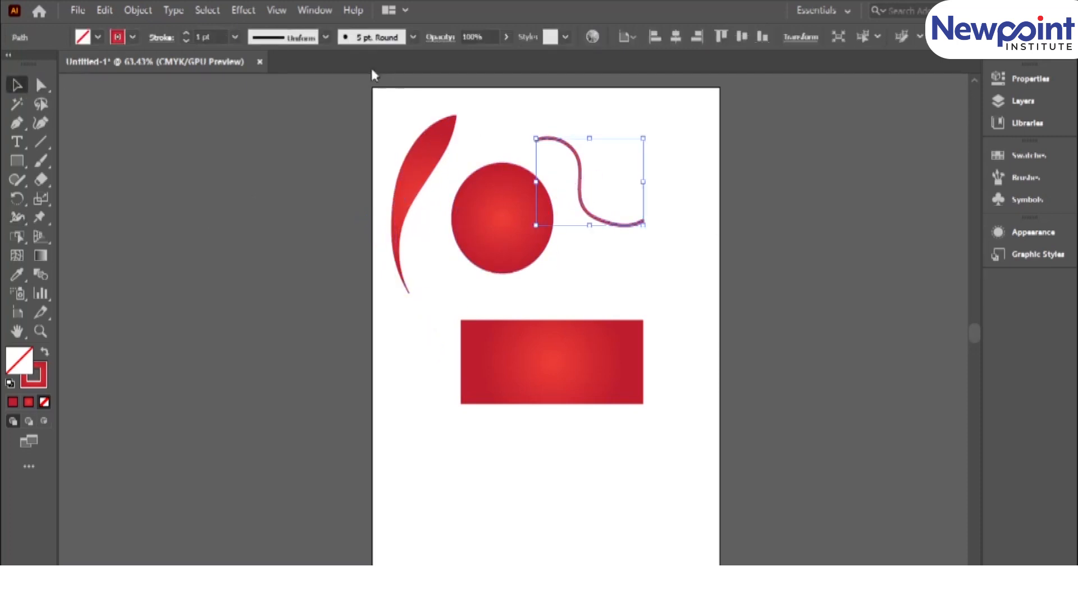
left_click(412, 37)
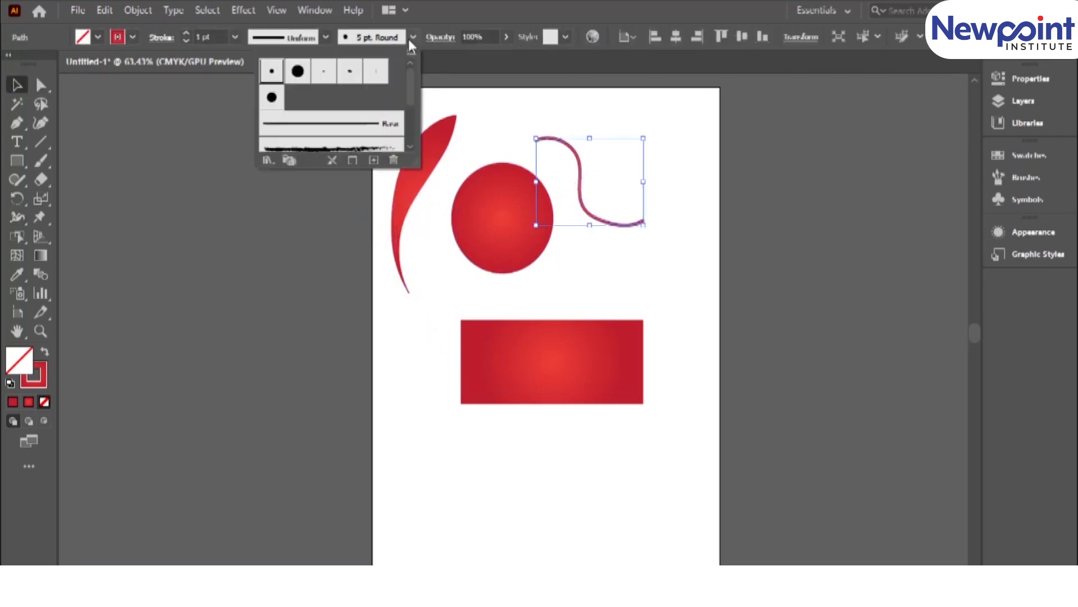
left_click(357, 126)
Vary the S-curve's stroke with the Width tool, thickening its upper bend and middle and adjusting points near both tapered ends.
key("ctrl+space")
mouse_move(525, 122)
left_mouse_down()
mouse_move(650, 298)
mouse_move(722, 441)
left_mouse_up()
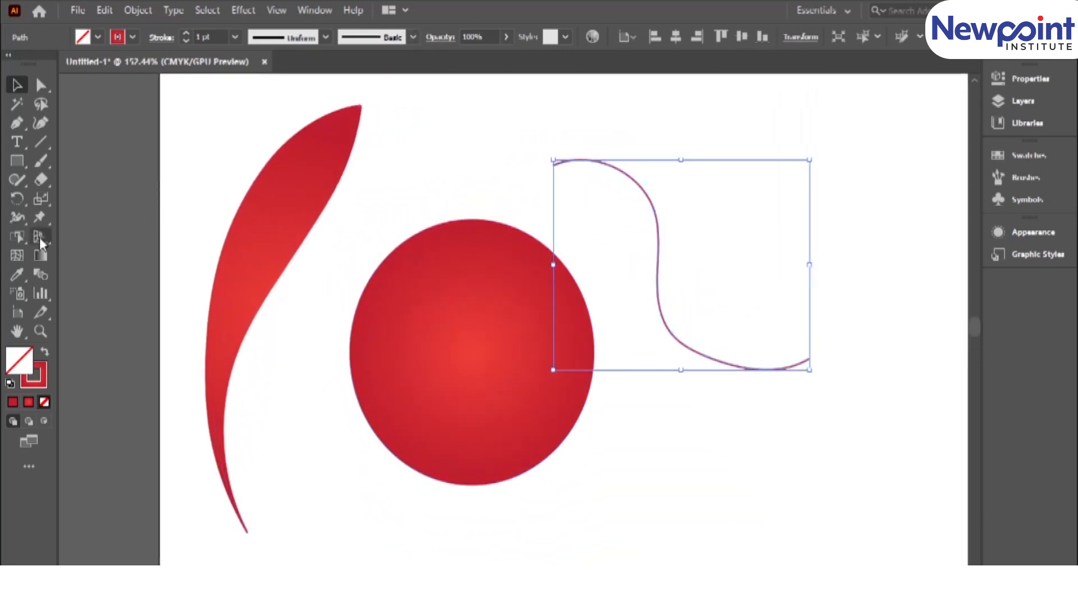
left_click_drag(624, 169, 636, 153)
left_click_drag(661, 251, 673, 252)
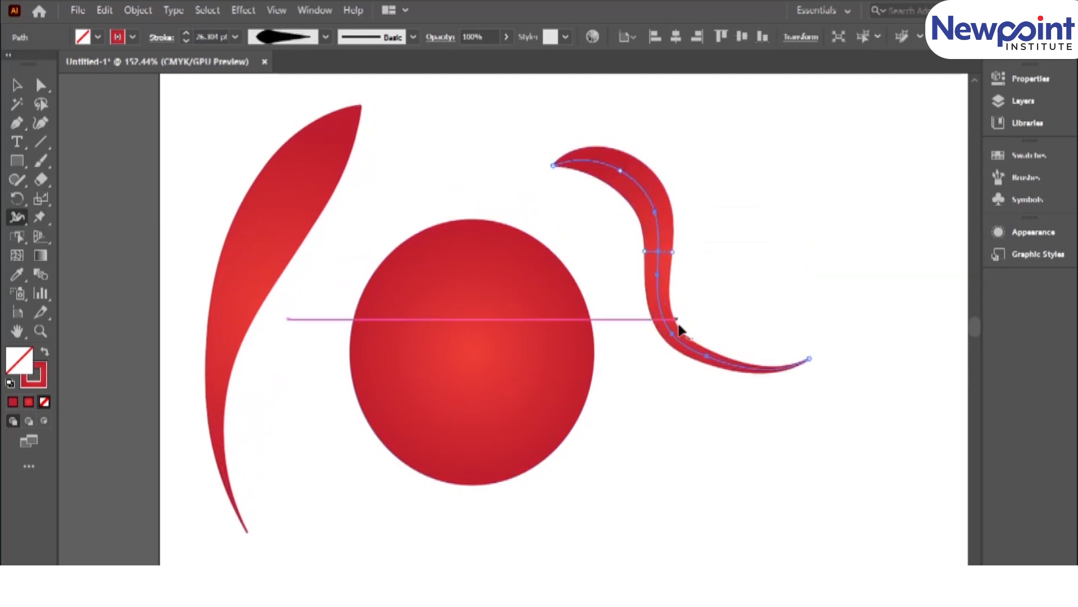
left_click_drag(687, 353, 686, 355)
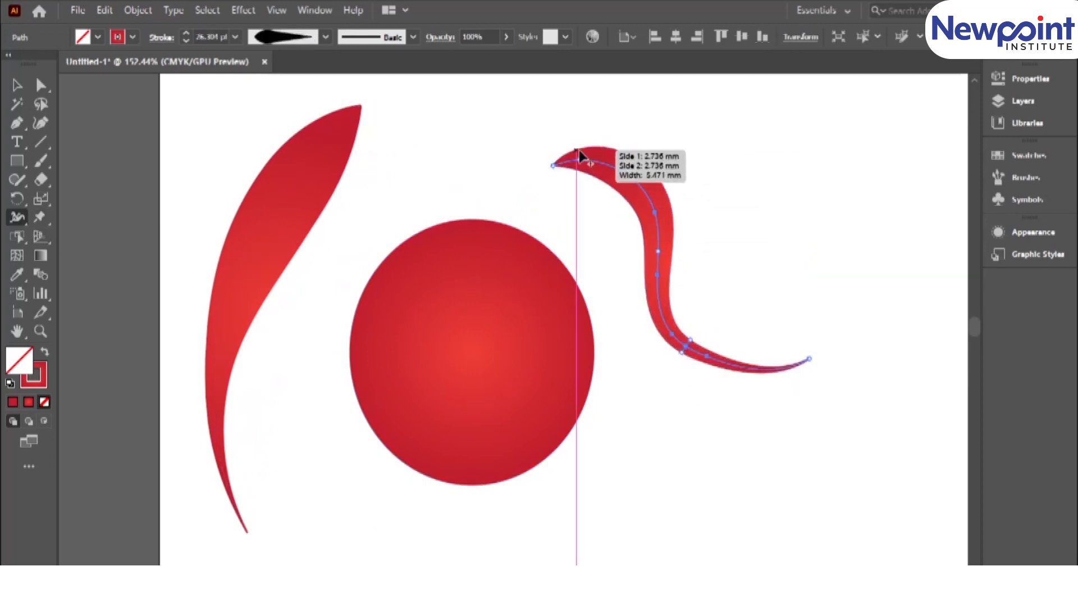
left_click_drag(581, 169, 579, 160)
Move the widened S-curve up and to the right, away from the circle.
left_click(15, 87)
left_click(351, 272)
left_click_drag(640, 202, 701, 177)
Push the circle's top, left side and lower edge inward with the Warp tool.
left_click(423, 342)
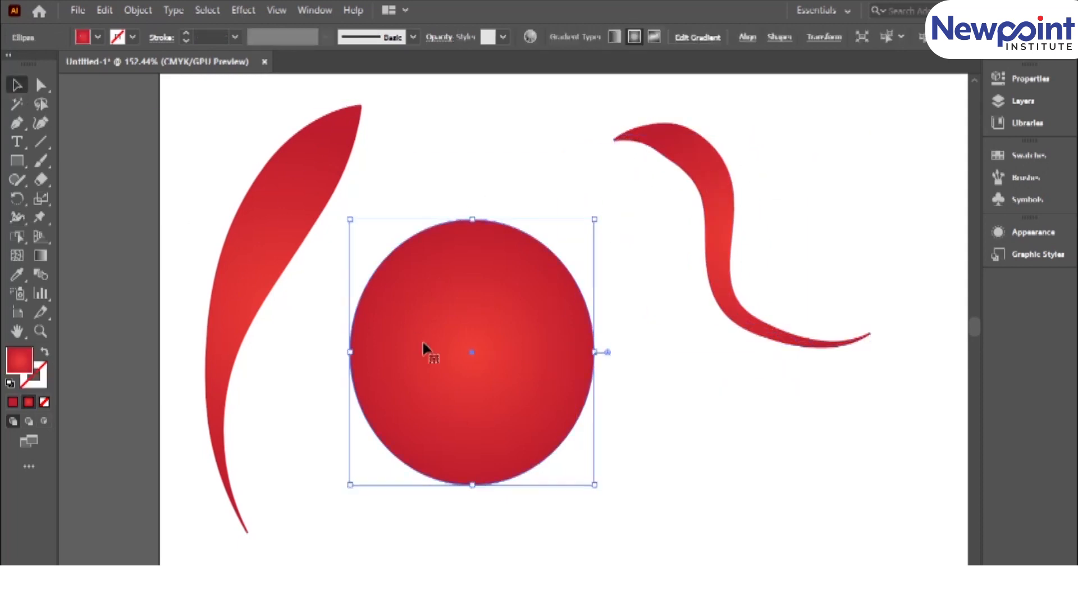
left_click(15, 218)
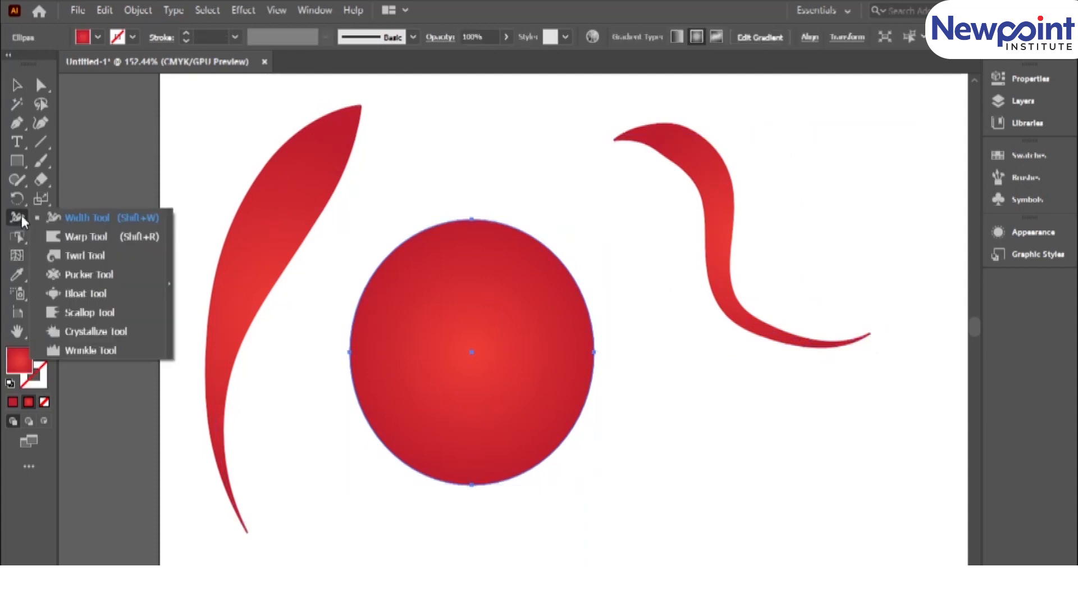
left_click(65, 234)
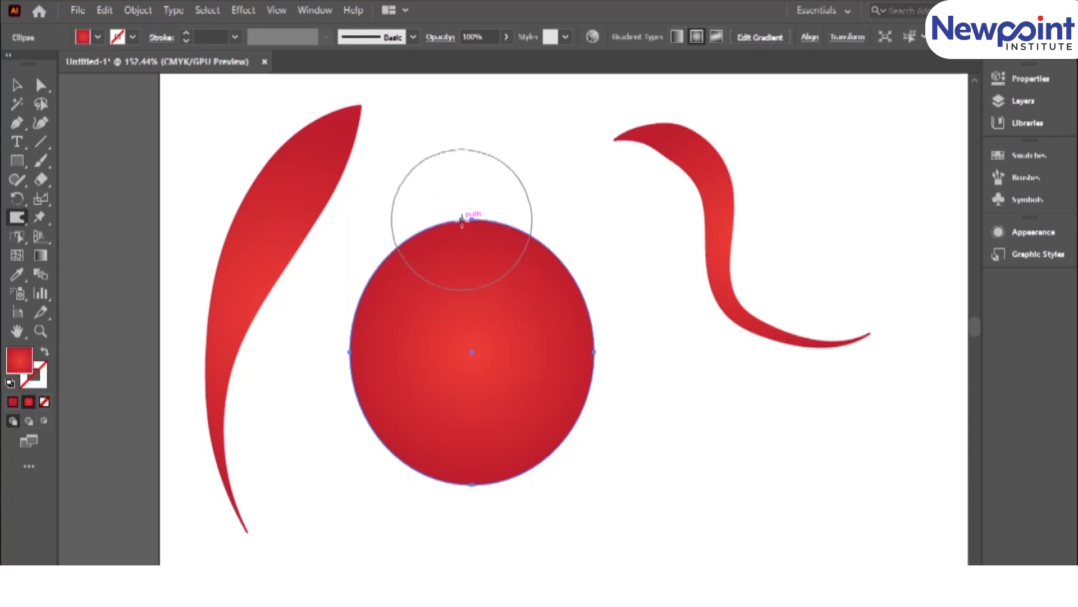
left_click_drag(474, 219, 469, 283)
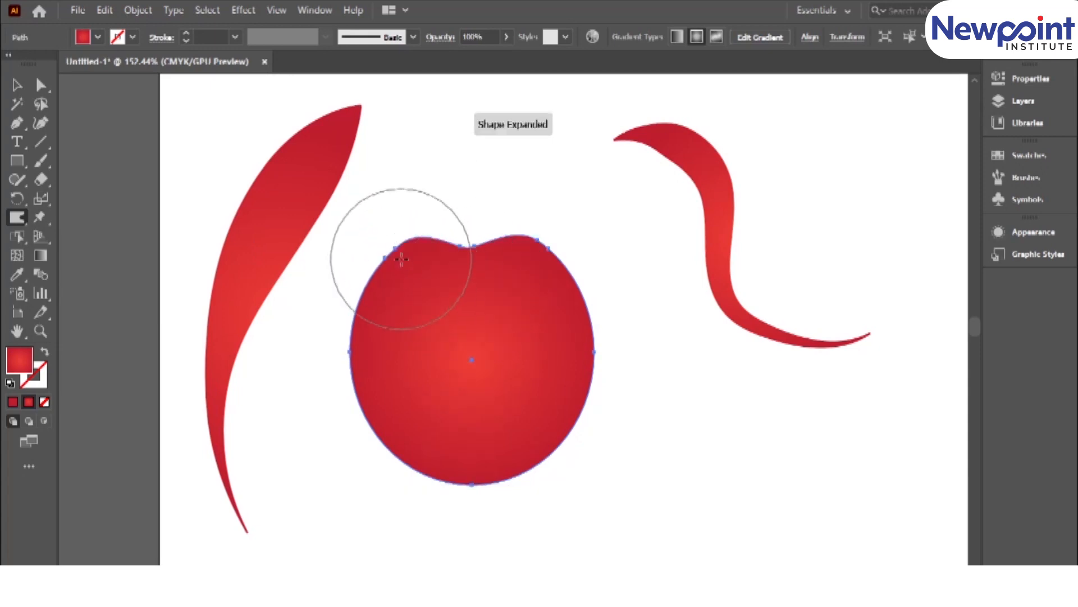
left_click_drag(363, 332, 392, 337)
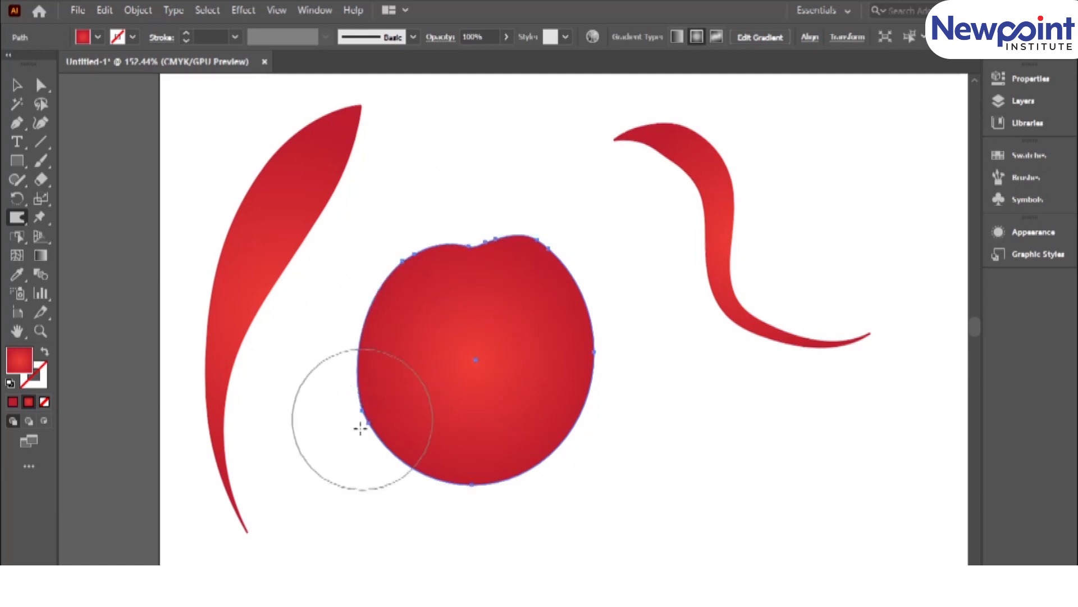
left_click_drag(372, 436, 422, 411)
left_click_drag(523, 467, 511, 415)
Warp the circle further, pulling its edges outward into rounded lobes and dragging the lower part toward the left.
left_click_drag(587, 352, 660, 373)
left_click_drag(562, 289, 597, 210)
left_click_drag(477, 254, 471, 176)
left_click_drag(406, 310, 358, 291)
mouse_move(536, 397)
left_mouse_down()
mouse_move(550, 465)
mouse_move(585, 491)
left_mouse_up()
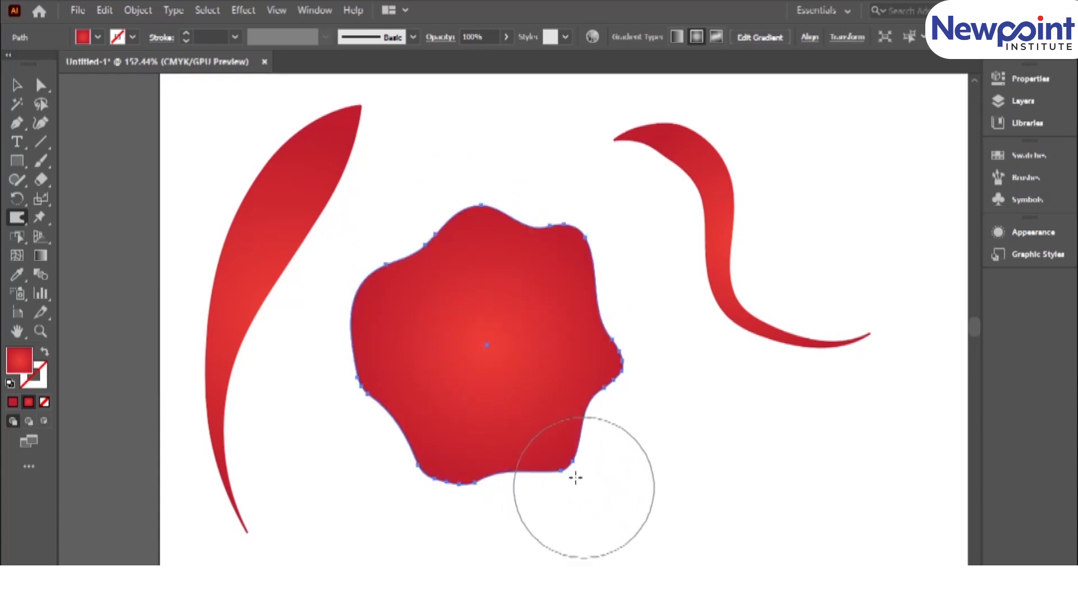
mouse_move(585, 409)
left_mouse_down()
mouse_move(658, 481)
mouse_move(481, 488)
mouse_move(402, 457)
left_mouse_up()
Twirl the warped shape's edges with the Twirl tool, making a tight spiral at its top and curls around the sides and lower edge.
left_click_drag(19, 215, 78, 255)
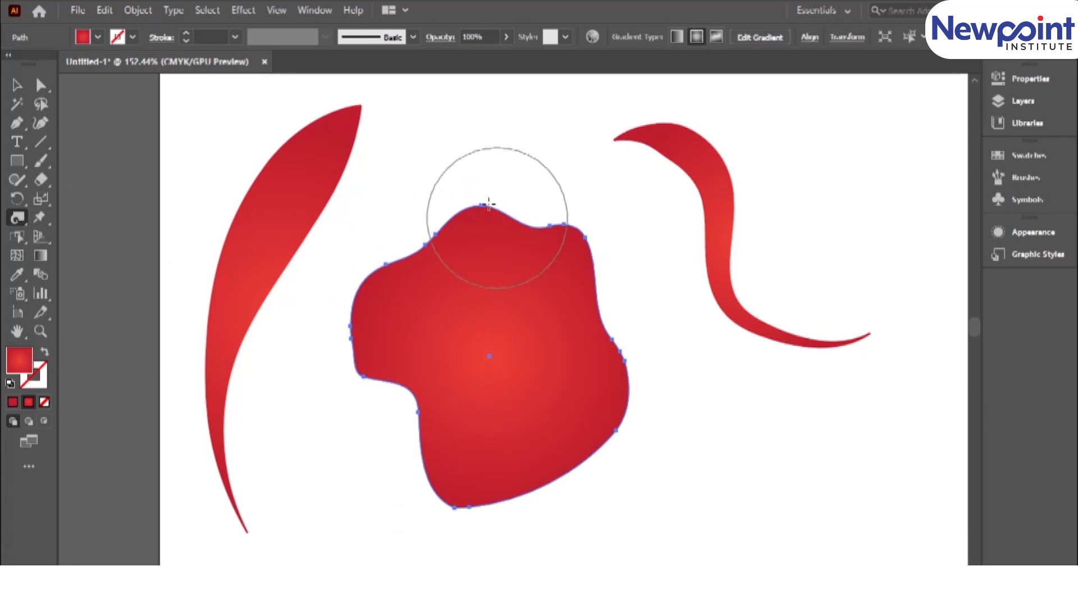
left_click_drag(489, 207, 489, 207)
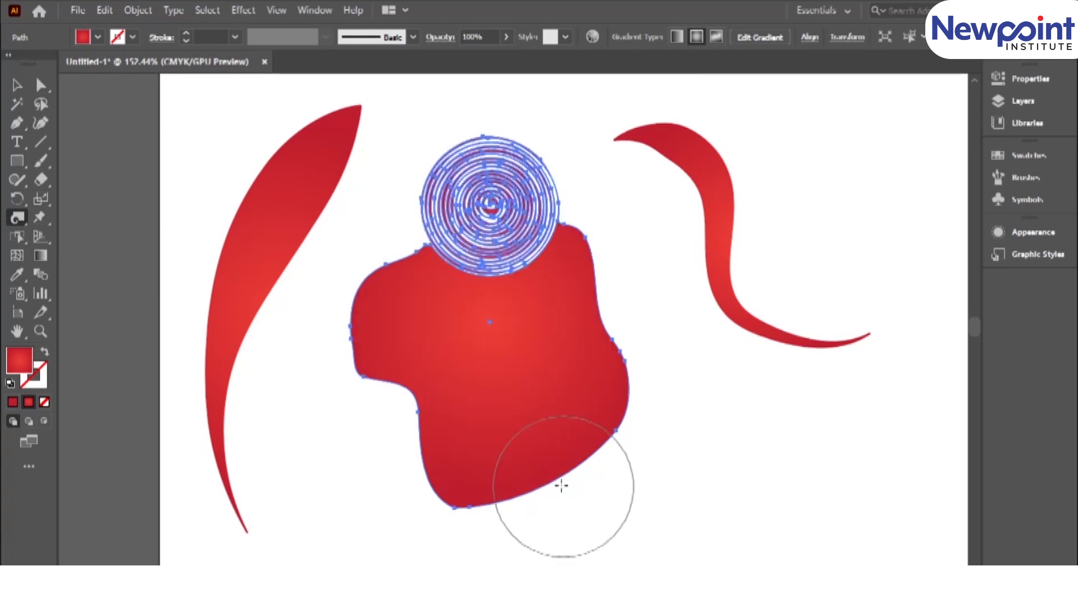
left_click_drag(573, 463, 573, 463)
left_click_drag(611, 343, 612, 344)
left_click_drag(420, 392, 421, 391)
left_click_drag(370, 291, 370, 291)
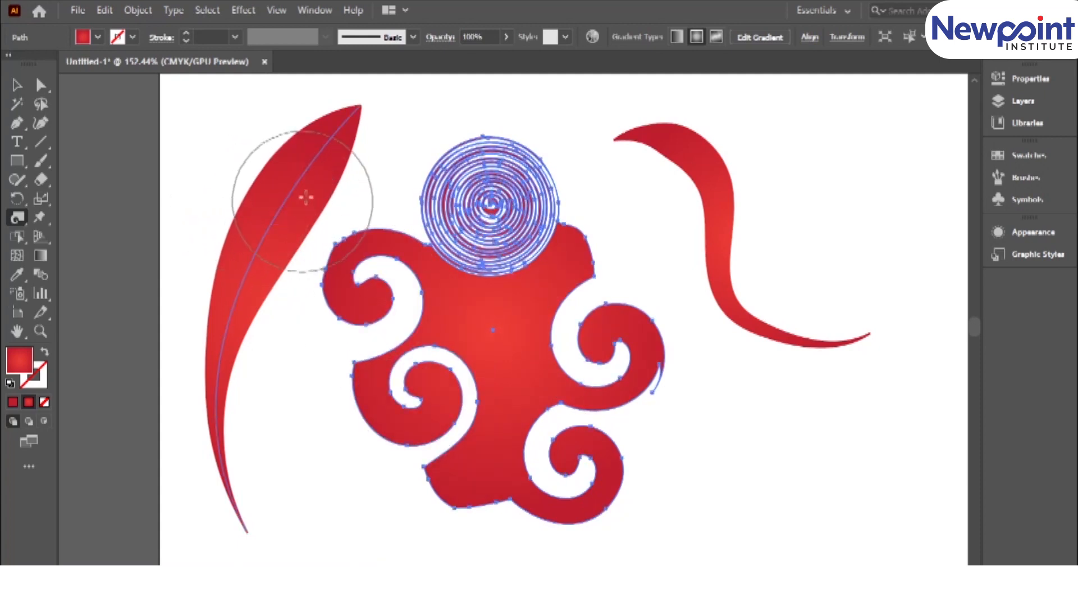
left_click_drag(639, 362, 641, 362)
mouse_move(480, 399)
left_mouse_down()
mouse_move(506, 514)
mouse_move(466, 503)
left_mouse_up()
Move the S-curve down and right, clear of the twirled shape, and twirl its upper and lower parts into spirals.
key("v")
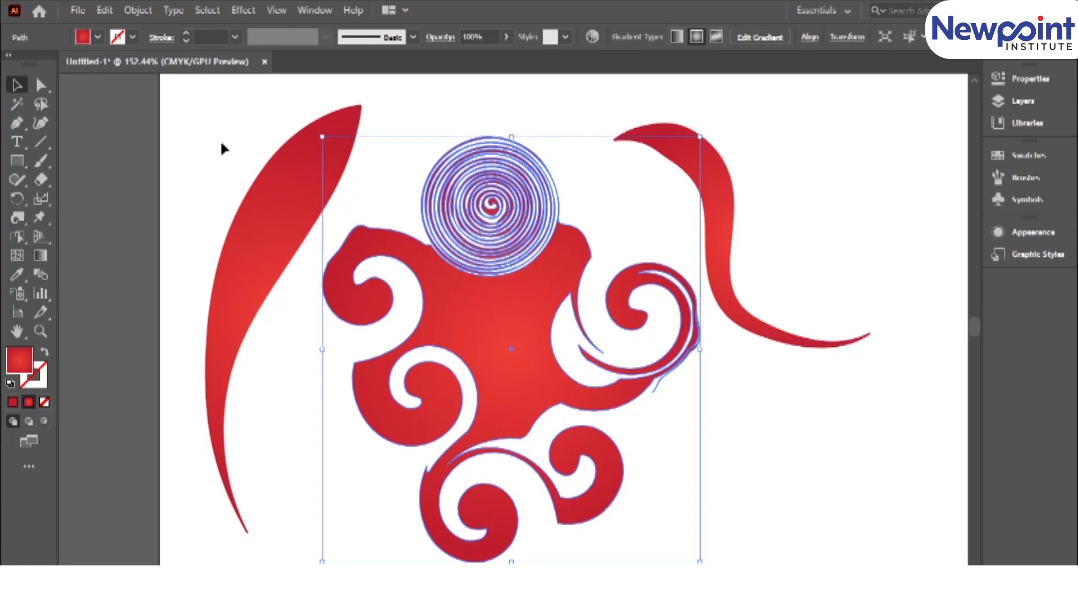
left_click_drag(706, 292, 811, 372)
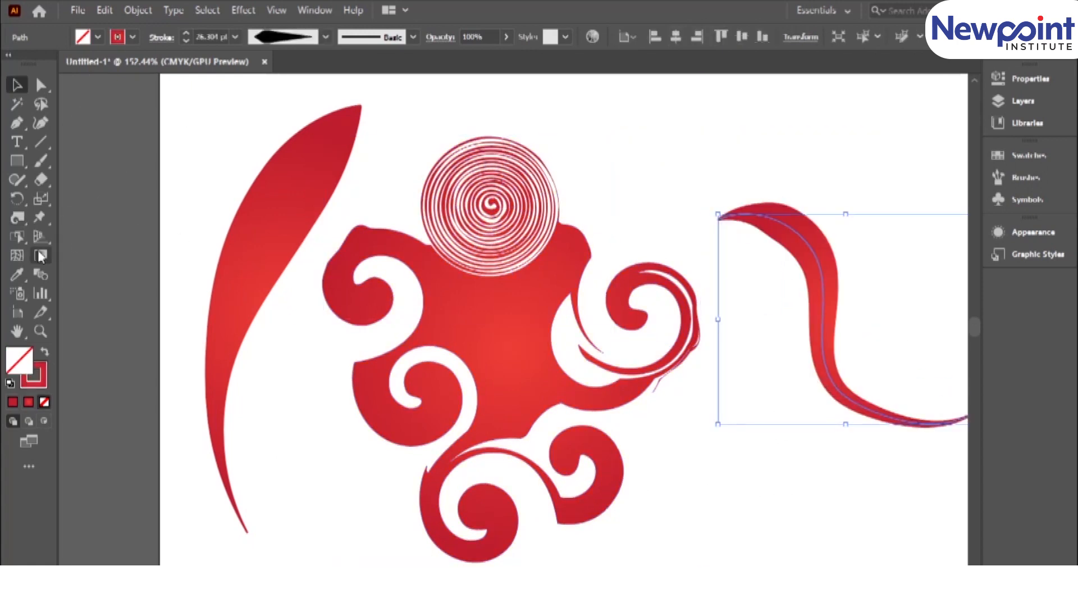
left_click(21, 221)
left_click_drag(775, 217, 778, 222)
left_click_drag(823, 387, 826, 392)
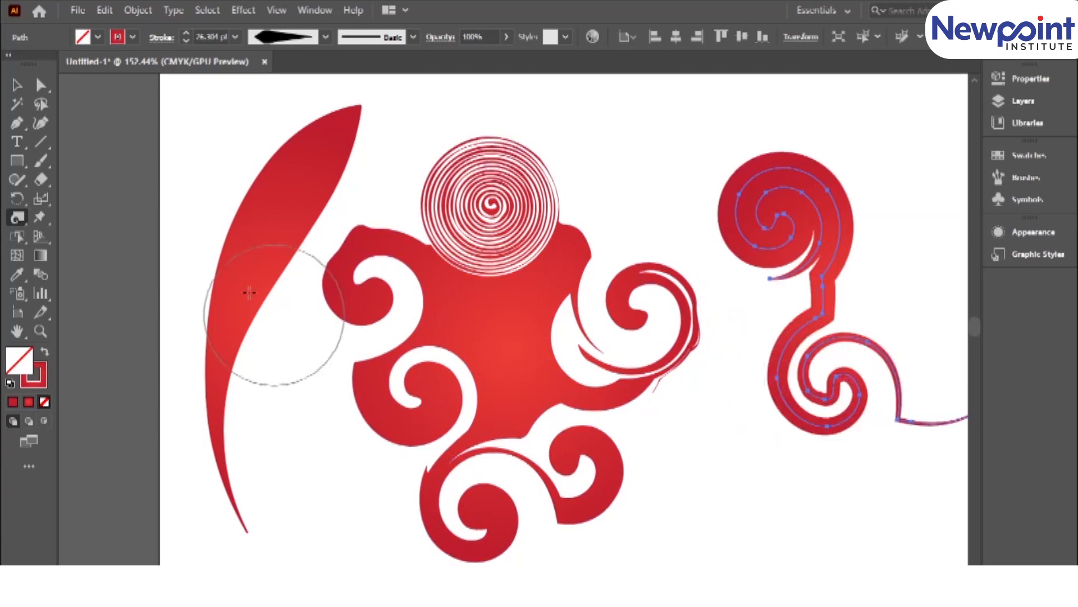
Distort the leaf shape into a wavy, snake-like form with a downward Twirl stroke.
left_click(264, 250, "ctrl")
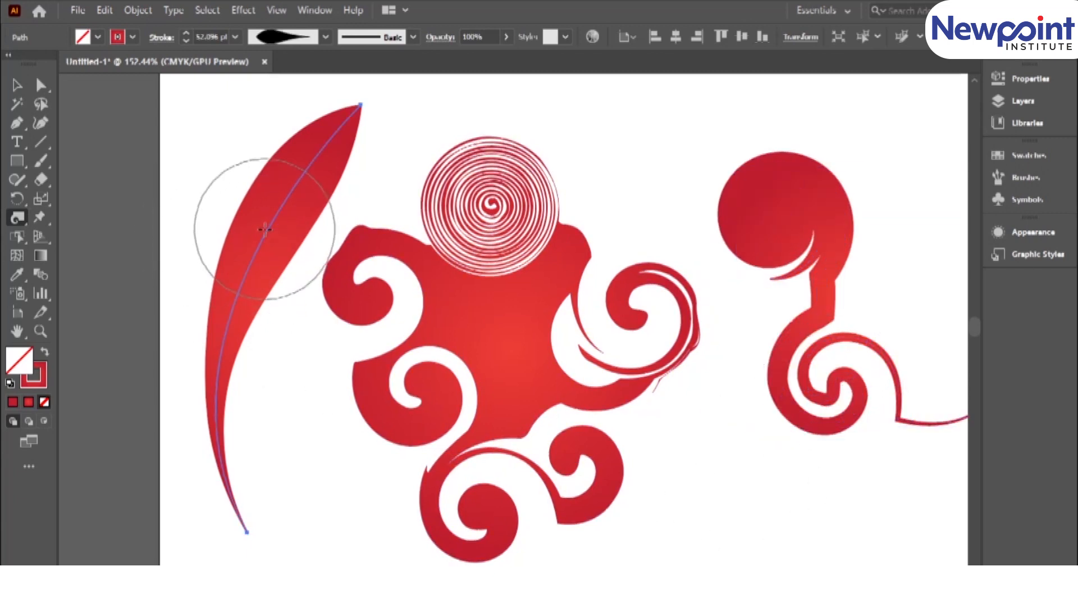
mouse_move(265, 230)
left_mouse_down()
mouse_move(313, 288)
mouse_move(228, 390)
mouse_move(304, 500)
left_mouse_up()
left_click(16, 84)
key("ctrl+1")
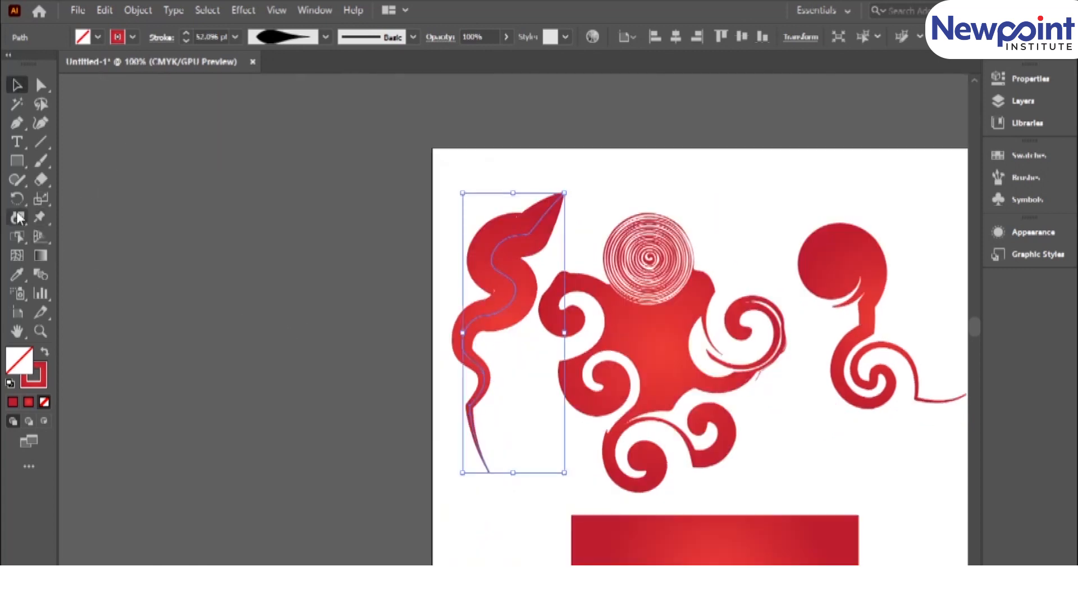
Draw the rectangle's two lower corners and its upper-right corner inward with the Pucker tool.
left_click(18, 217)
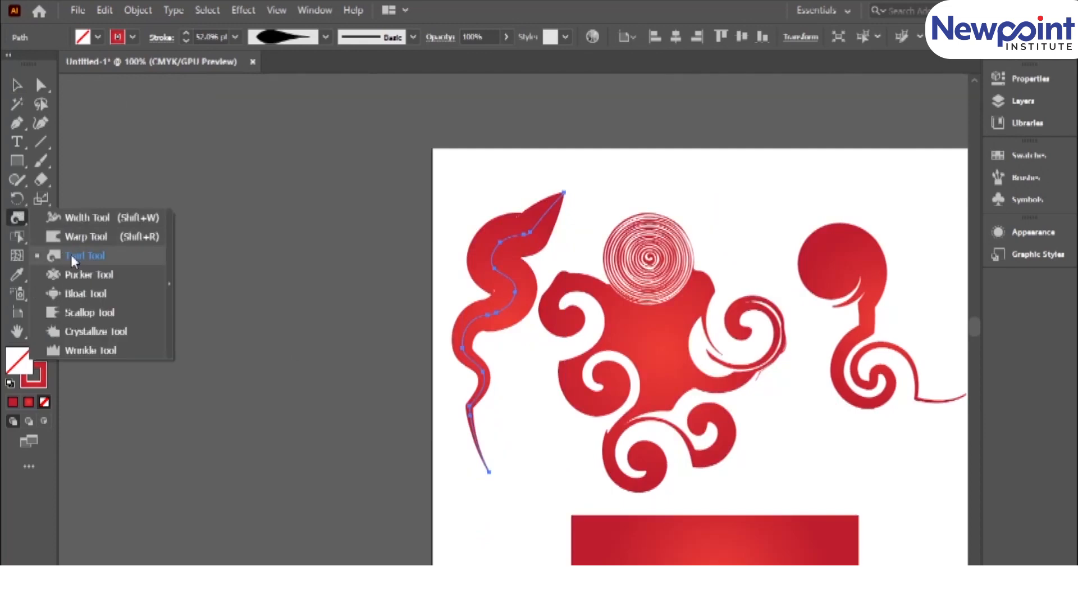
left_click(78, 275)
left_click_drag(689, 464, 545, 248)
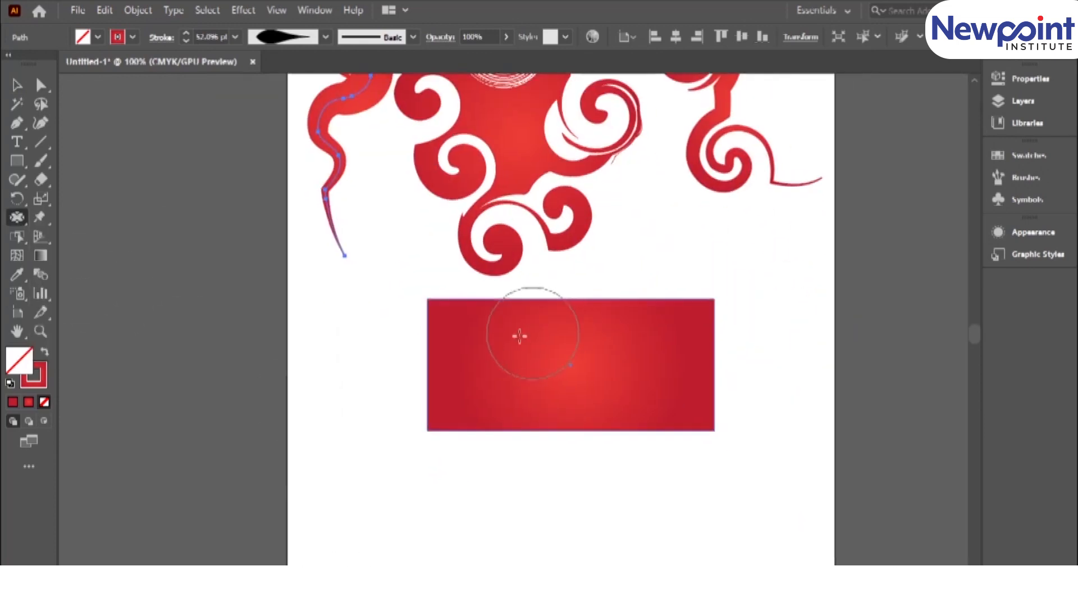
left_click(440, 415, "ctrl")
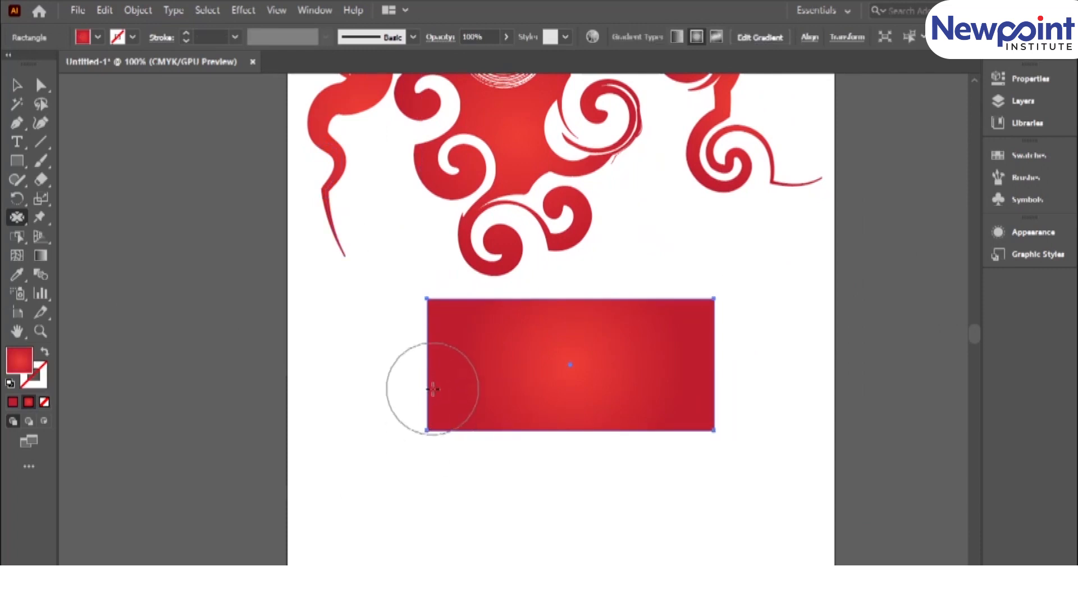
left_click_drag(426, 425, 463, 424)
left_click_drag(698, 423, 646, 408)
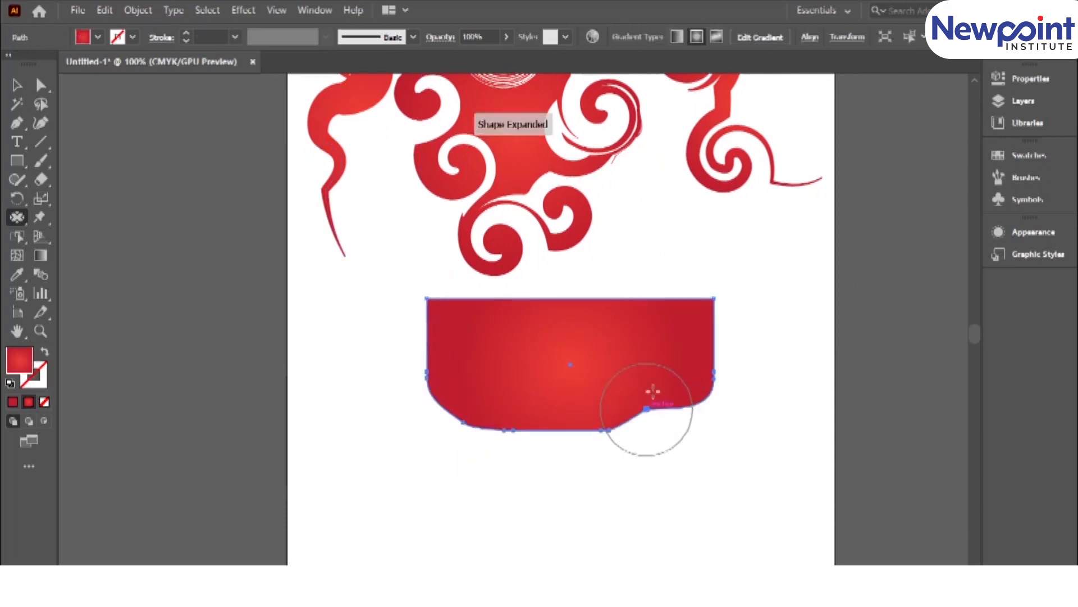
left_click_drag(715, 300, 672, 339)
Pull the puckered rectangle's edges outward all around into a series of sharp points.
left_click_drag(627, 304, 650, 254)
left_click_drag(571, 313, 565, 272)
left_click_drag(432, 300, 408, 276)
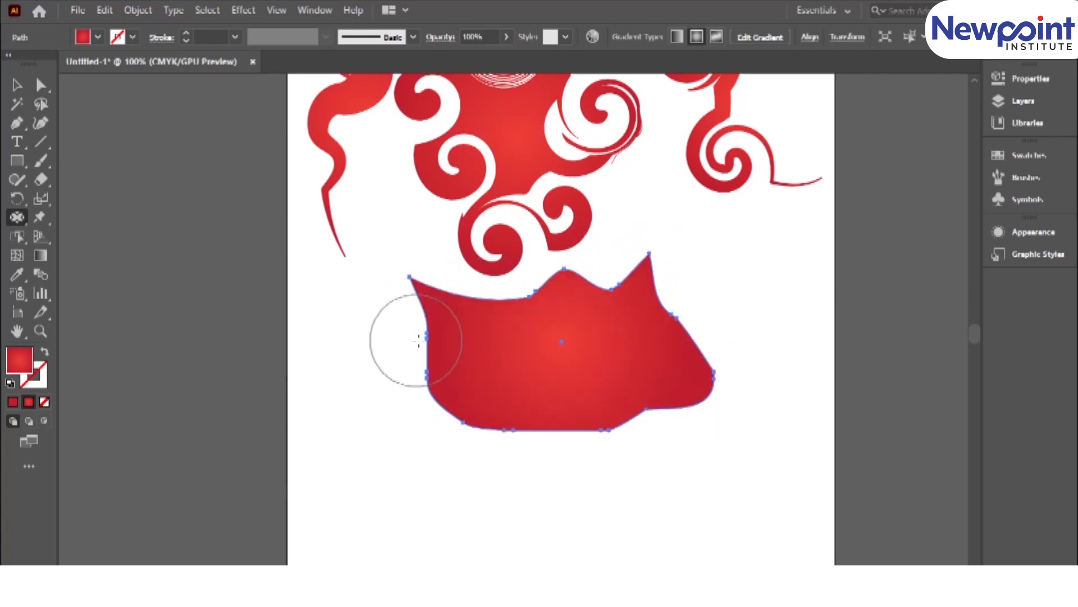
left_click_drag(423, 341, 381, 371)
left_click_drag(451, 401, 413, 450)
left_click_drag(525, 422, 554, 481)
left_click_drag(632, 416, 719, 474)
left_click_drag(656, 351, 724, 313)
mouse_move(578, 428)
left_mouse_down()
mouse_move(662, 516)
mouse_move(668, 483)
mouse_move(744, 520)
left_mouse_up()
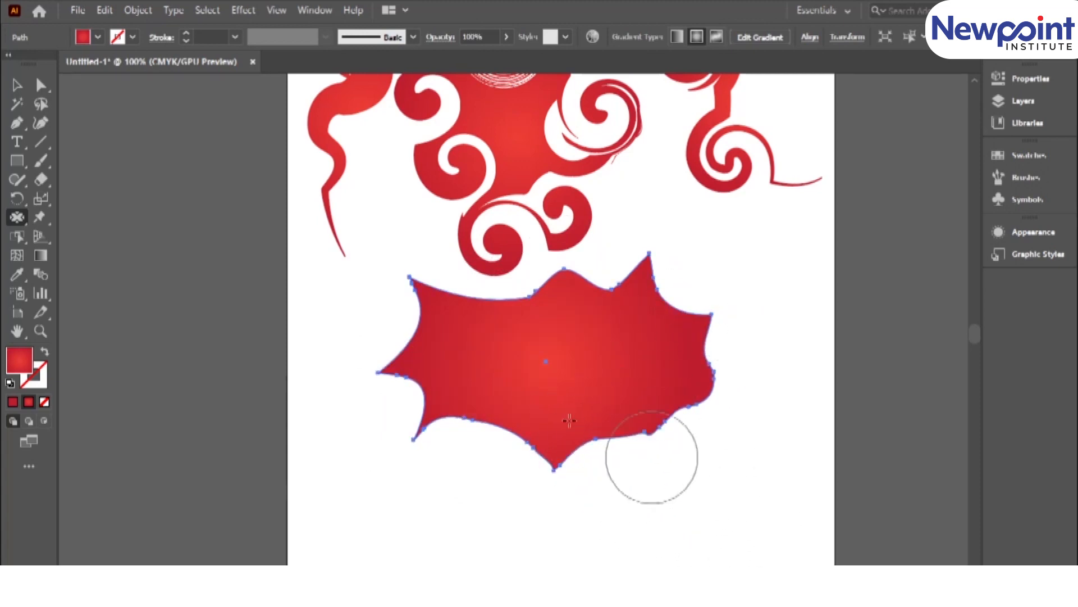
Bloat the spiky shape with the Bloat tool, carving round scallops along its left, lower and upper edges and rounding its right end.
left_click(19, 219)
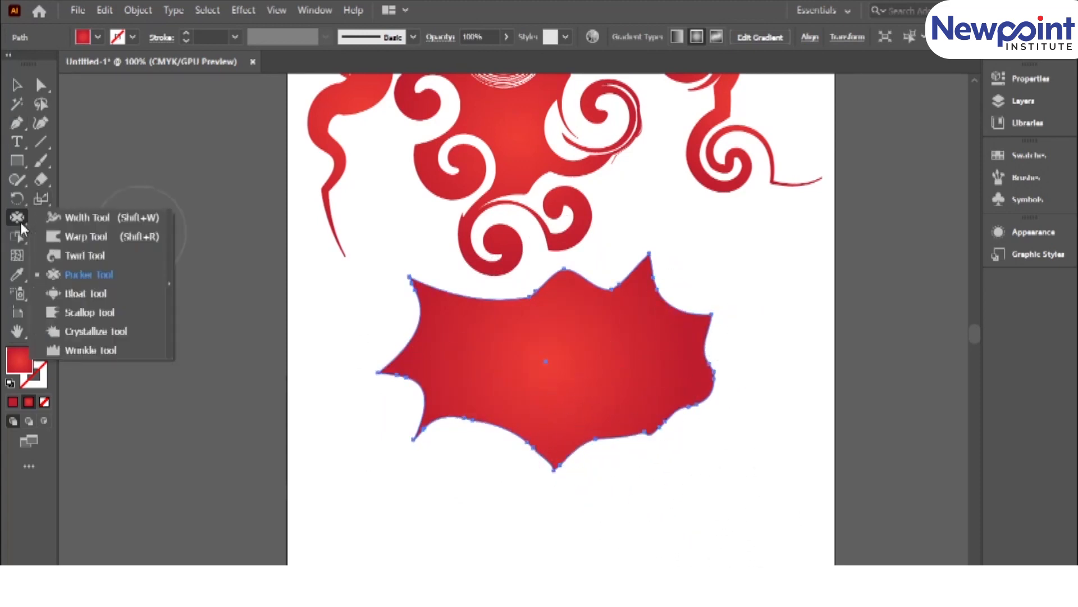
left_click(74, 298)
mouse_move(410, 335)
left_mouse_down()
mouse_move(396, 337)
mouse_move(432, 438)
mouse_move(418, 430)
left_mouse_up()
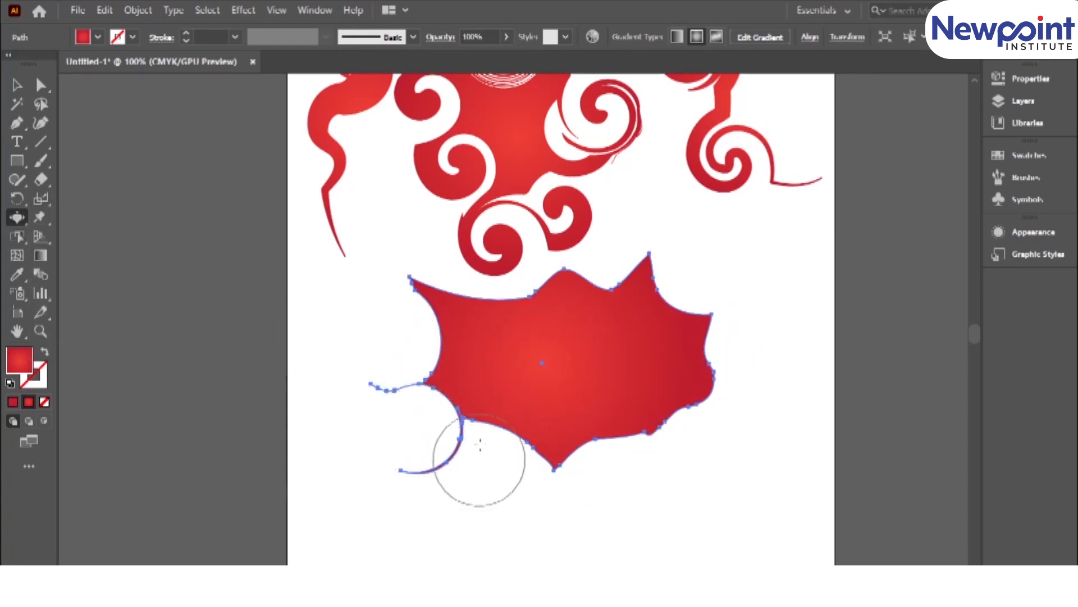
left_click(505, 436)
left_click(586, 456)
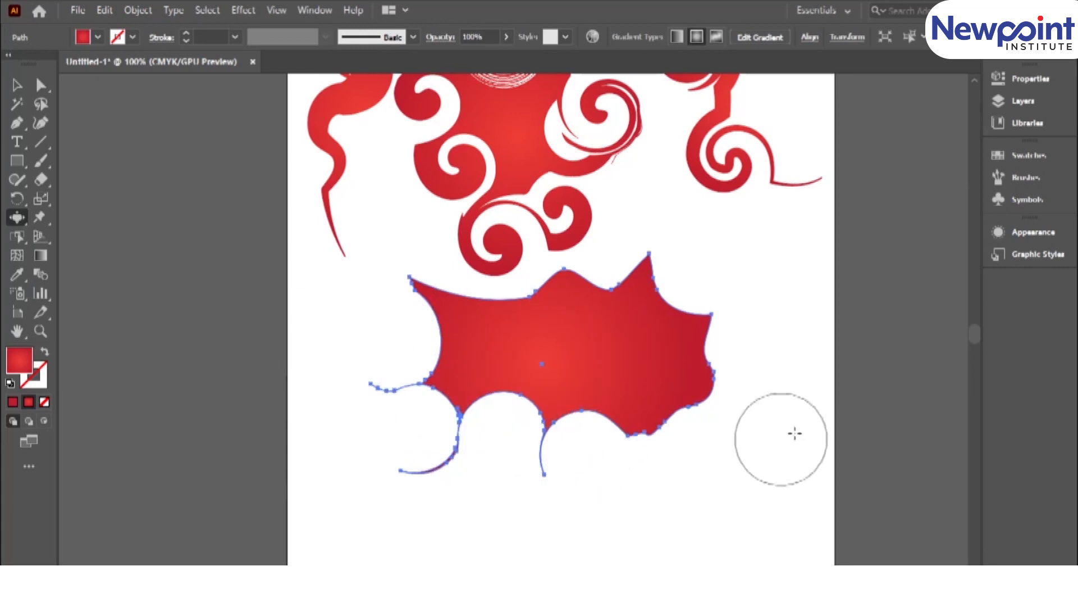
left_click(699, 392)
left_click(681, 315)
left_click(605, 287)
left_click(520, 298)
left_click(425, 299)
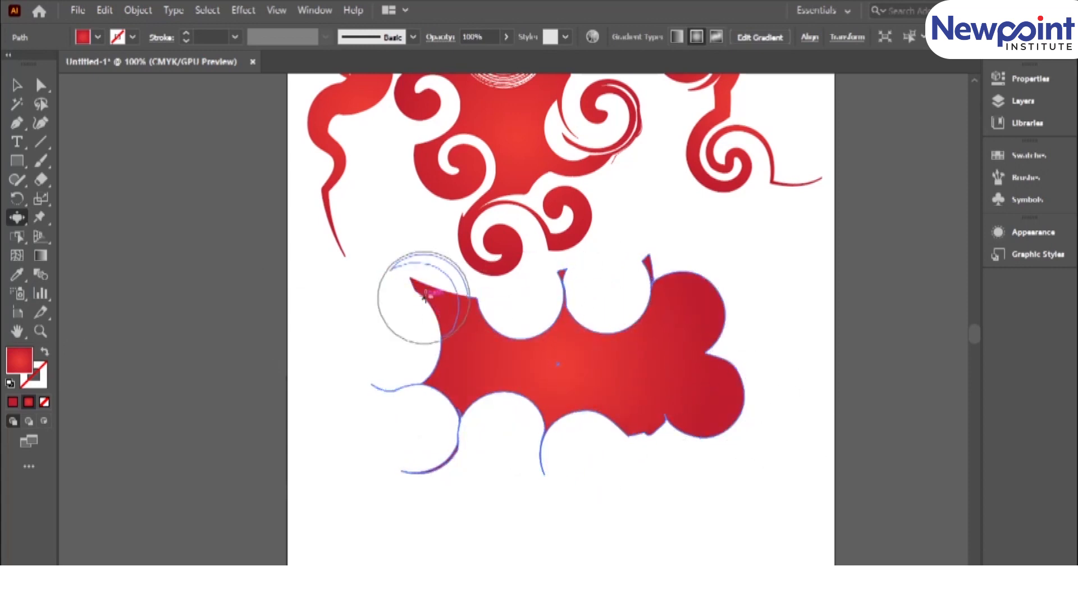
key("v")
left_click(299, 328)
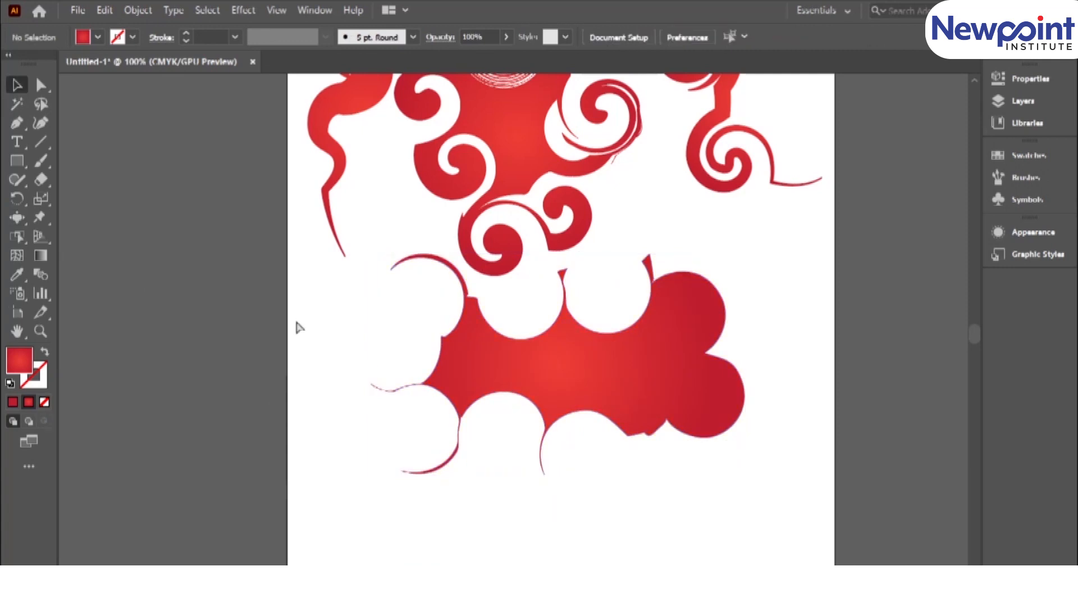
Clear the artboard and draw a large red gradient rectangle in its upper-left area.
key("ctrl+minus")
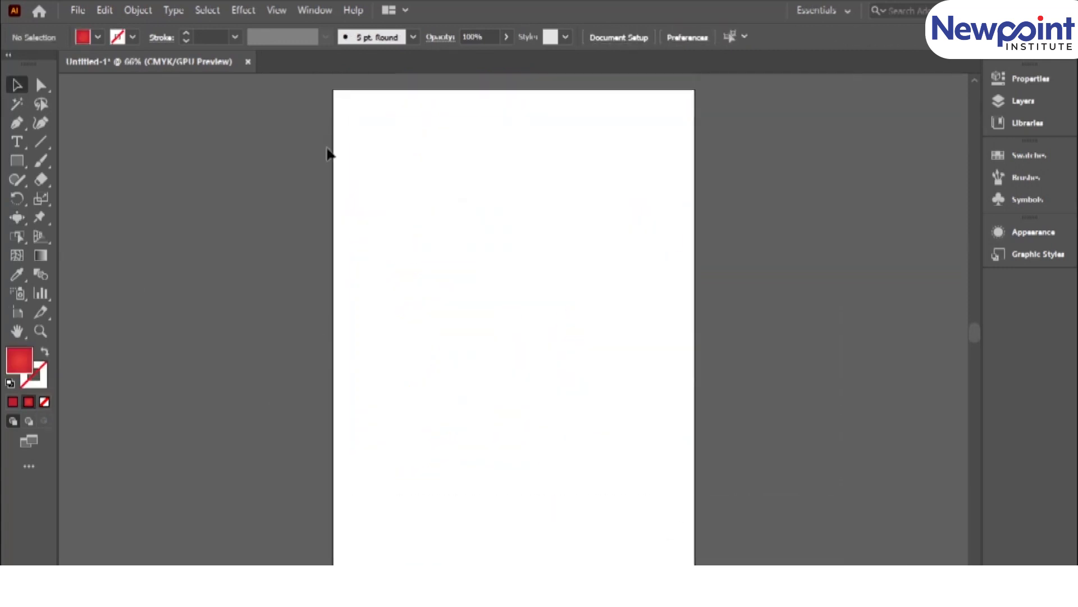
left_click(17, 219)
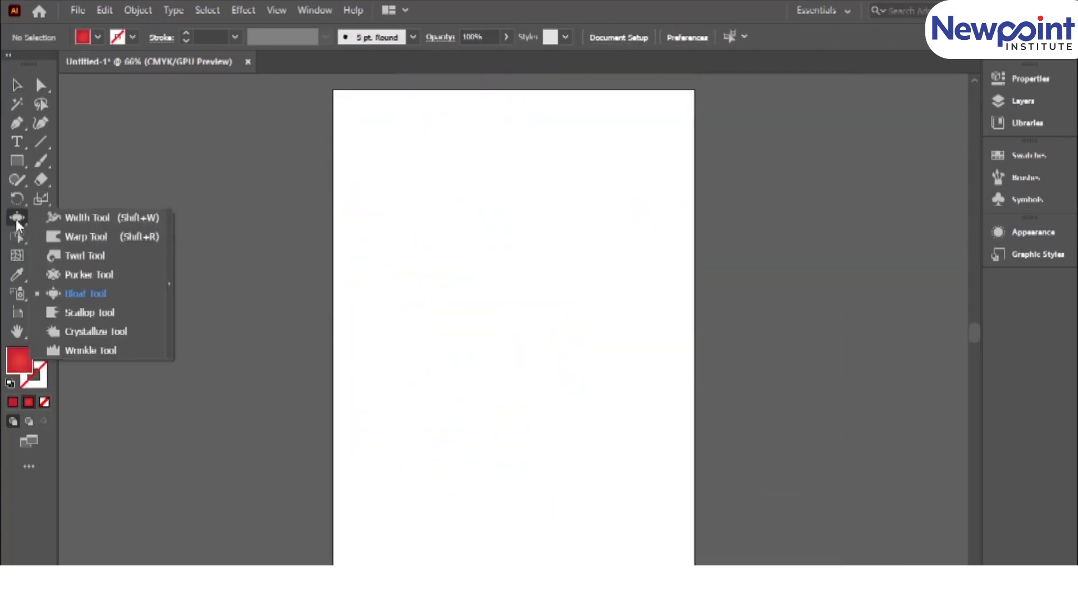
left_click(19, 164)
left_click_drag(365, 184, 555, 351)
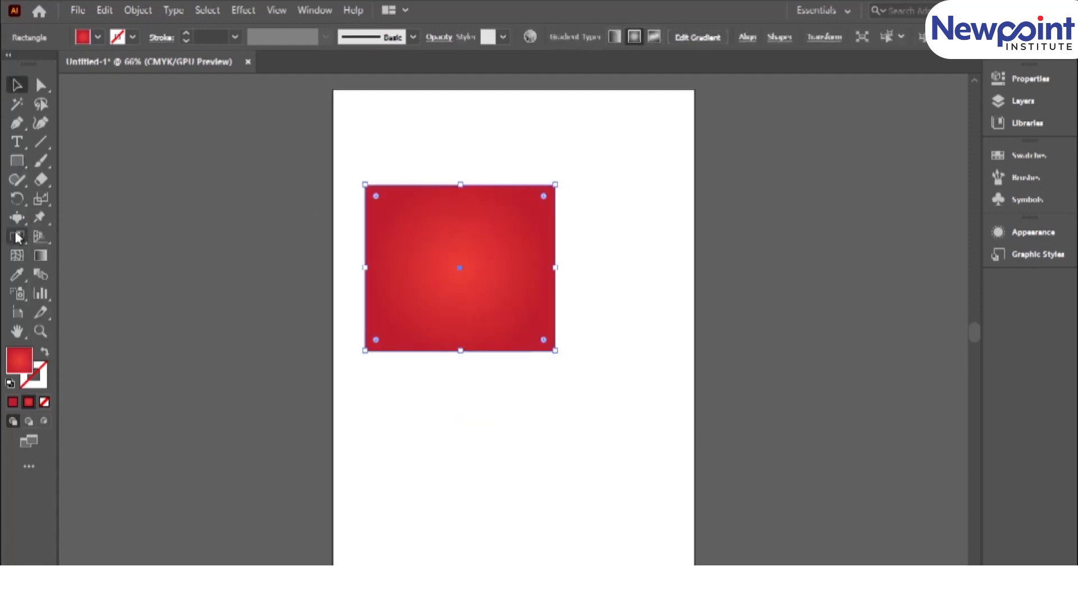
Roughen the gradient rectangle's corners and all four edges into fine ragged points with the Scallop tool.
left_click_drag(18, 222, 84, 314)
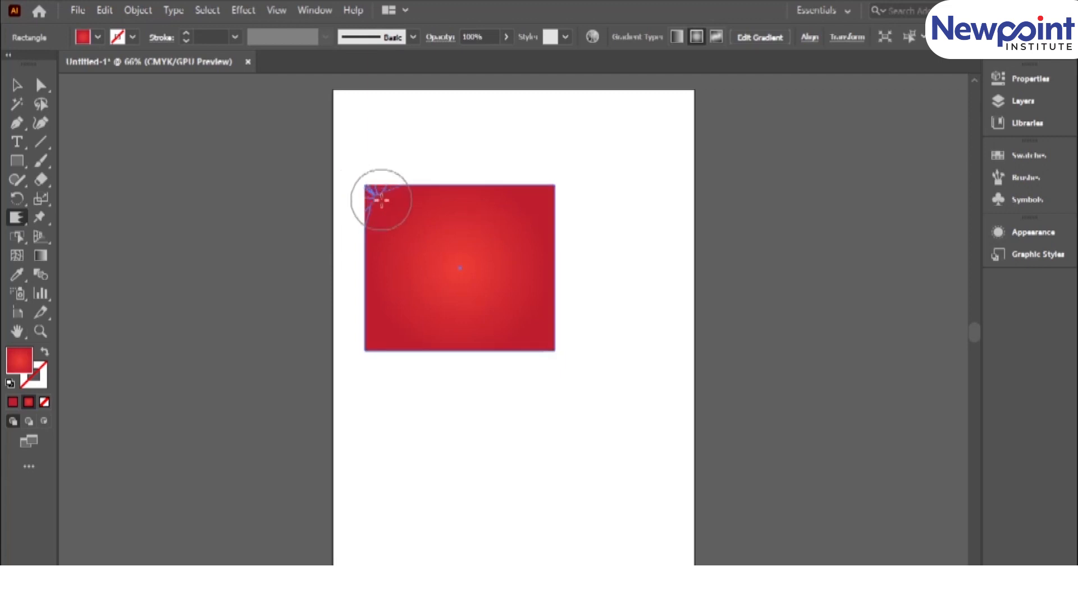
left_click_drag(395, 215, 397, 220)
mouse_move(368, 356)
left_mouse_down()
mouse_move(395, 333)
mouse_move(398, 306)
left_mouse_up()
mouse_move(568, 344)
left_mouse_down()
mouse_move(576, 364)
mouse_move(590, 350)
mouse_move(576, 249)
mouse_move(553, 215)
mouse_move(615, 186)
mouse_move(609, 172)
left_mouse_up()
left_click_drag(537, 197, 547, 127)
left_click_drag(501, 191, 467, 144)
left_click_drag(443, 190, 417, 175)
left_click_drag(472, 190, 485, 177)
left_click_drag(469, 355, 474, 360)
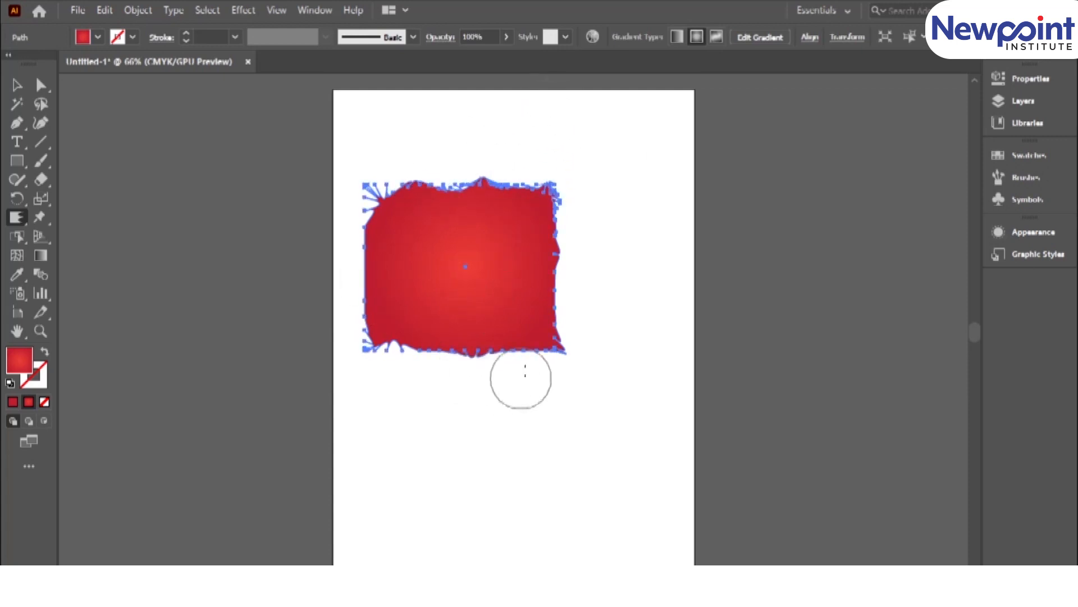
mouse_move(341, 252)
left_mouse_down()
mouse_move(370, 323)
mouse_move(343, 366)
left_mouse_up()
Move the scalloped shape slightly up and to the right on the artboard and deselect it.
left_click(17, 86)
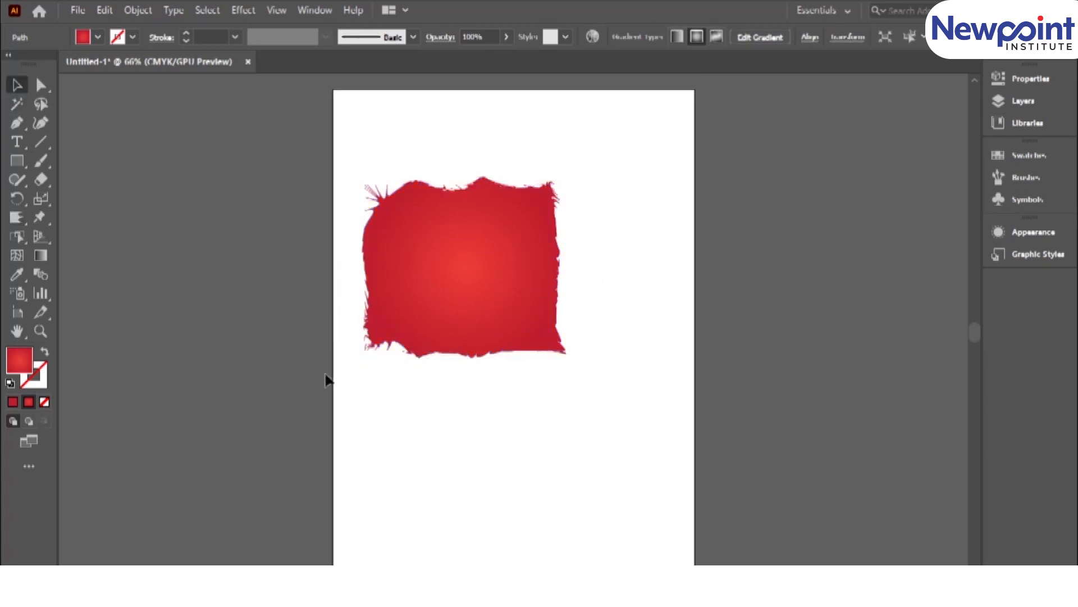
left_click_drag(463, 270, 473, 228)
left_click(411, 434)
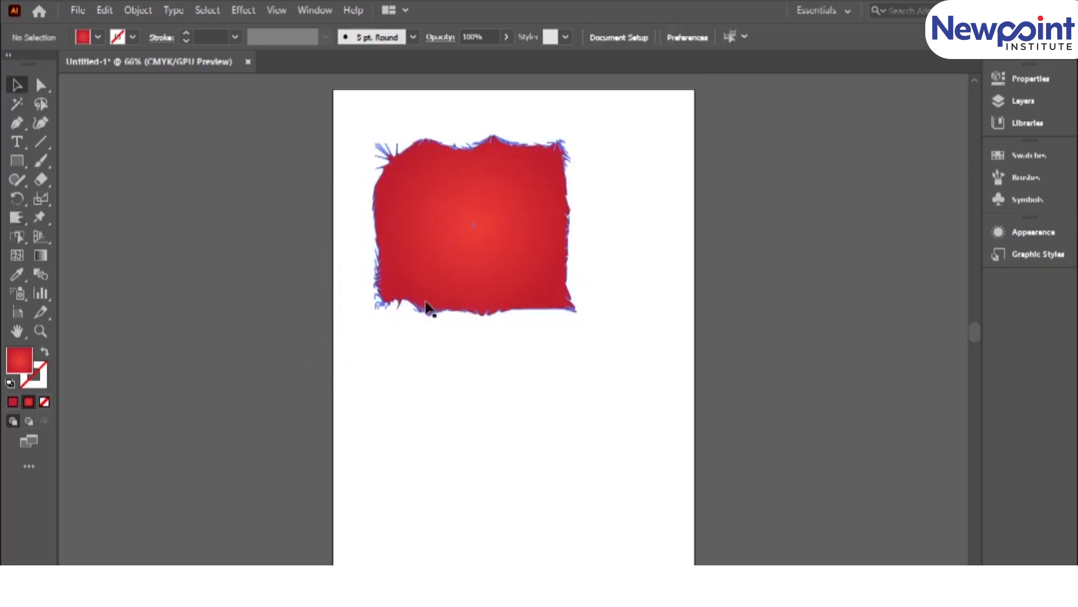
Spread long outward spikes around all edges of the scalloped shape with the Crystallize tool and deselect it.
left_click(432, 285)
left_click(15, 218)
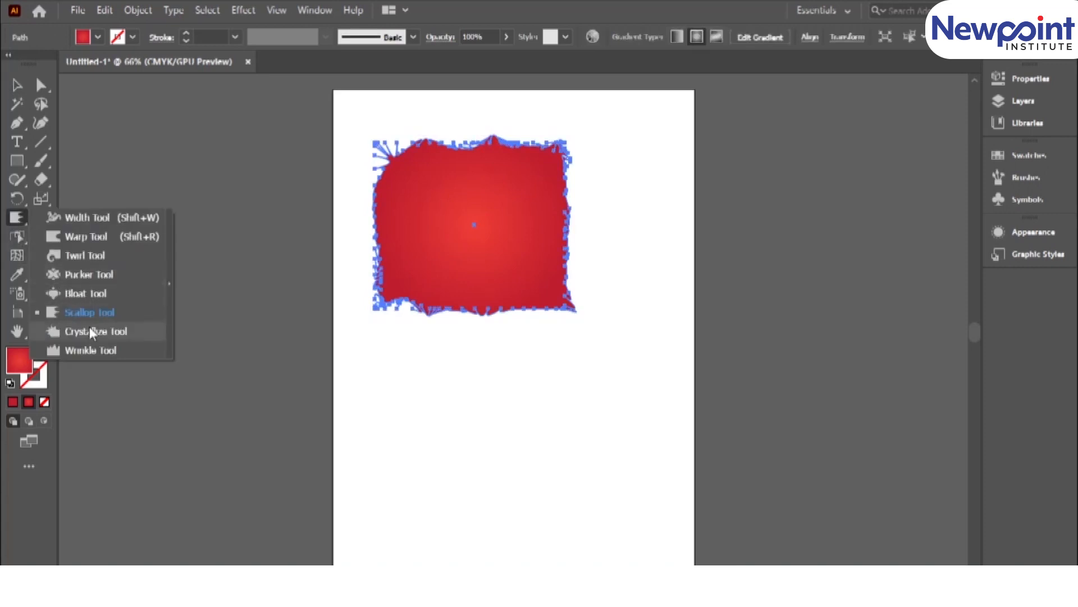
left_click(92, 332)
mouse_move(546, 247)
left_mouse_down()
mouse_move(556, 282)
mouse_move(580, 210)
mouse_move(561, 143)
mouse_move(544, 155)
mouse_move(540, 123)
mouse_move(480, 113)
mouse_move(352, 123)
mouse_move(385, 181)
mouse_move(381, 271)
mouse_move(387, 210)
left_mouse_up()
left_click(387, 209)
mouse_move(486, 312)
left_mouse_down()
mouse_move(551, 312)
mouse_move(506, 330)
mouse_move(469, 308)
left_mouse_up()
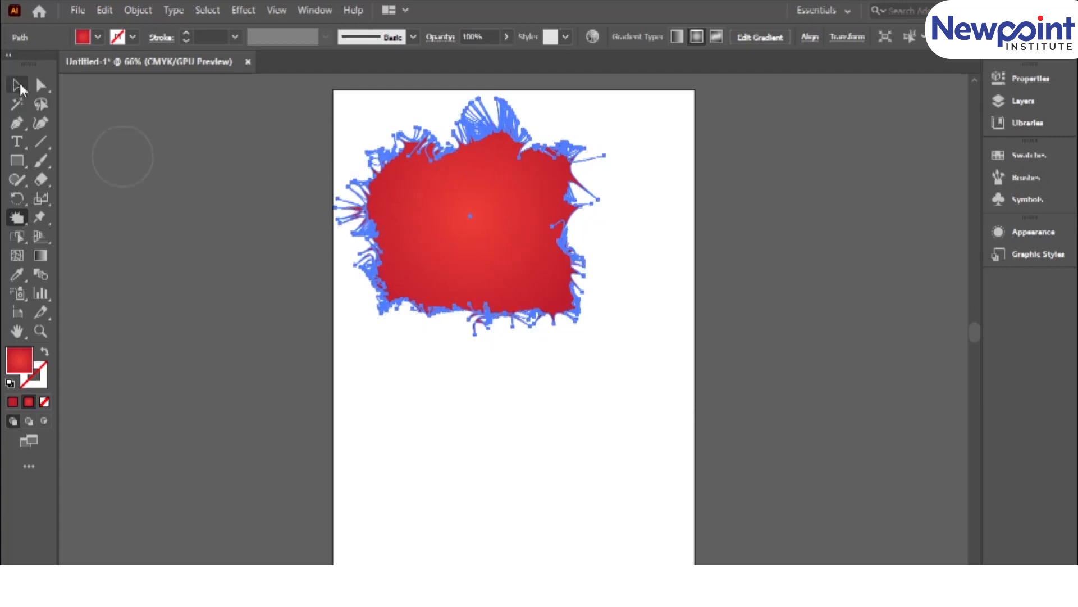
left_click(18, 86)
left_click(453, 411)
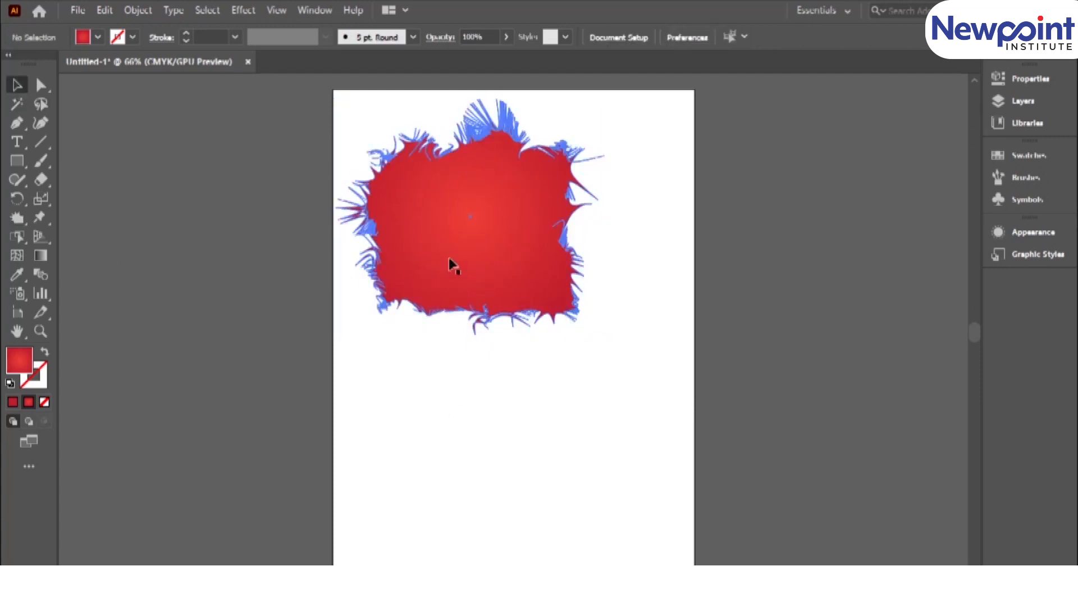
Try the Wrinkle tool on the spiky shape's right edge and draw a wide red gradient rectangle below the shape.
left_click(18, 219)
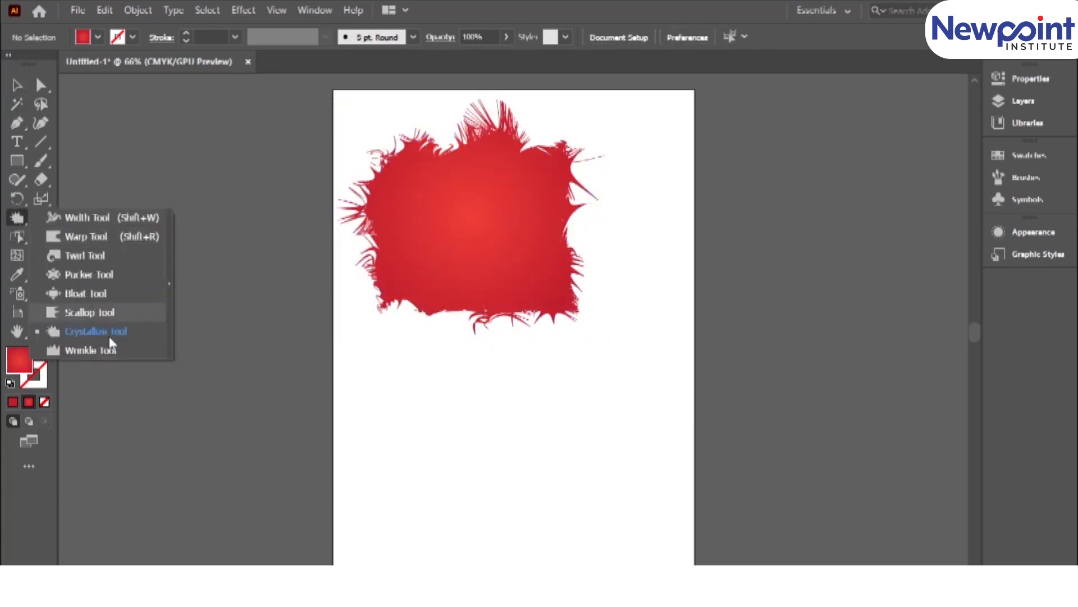
left_click(107, 349)
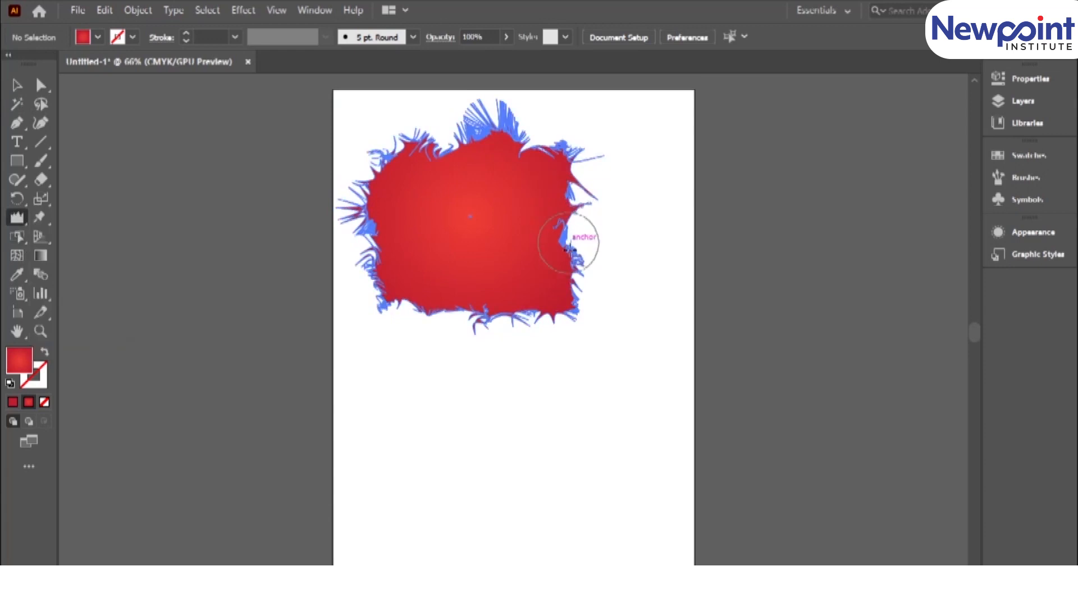
left_click(17, 160)
left_click_drag(387, 371, 599, 514)
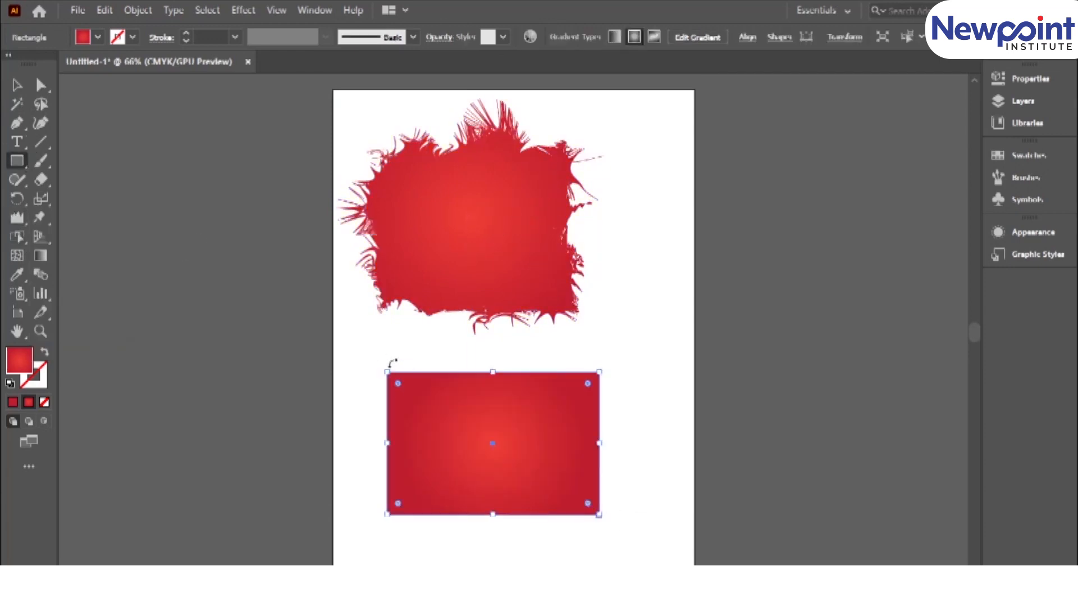
Ripple the new rectangle's upper, lower and left edges with the Wrinkle tool.
left_click(16, 217)
left_click_drag(398, 372, 535, 372)
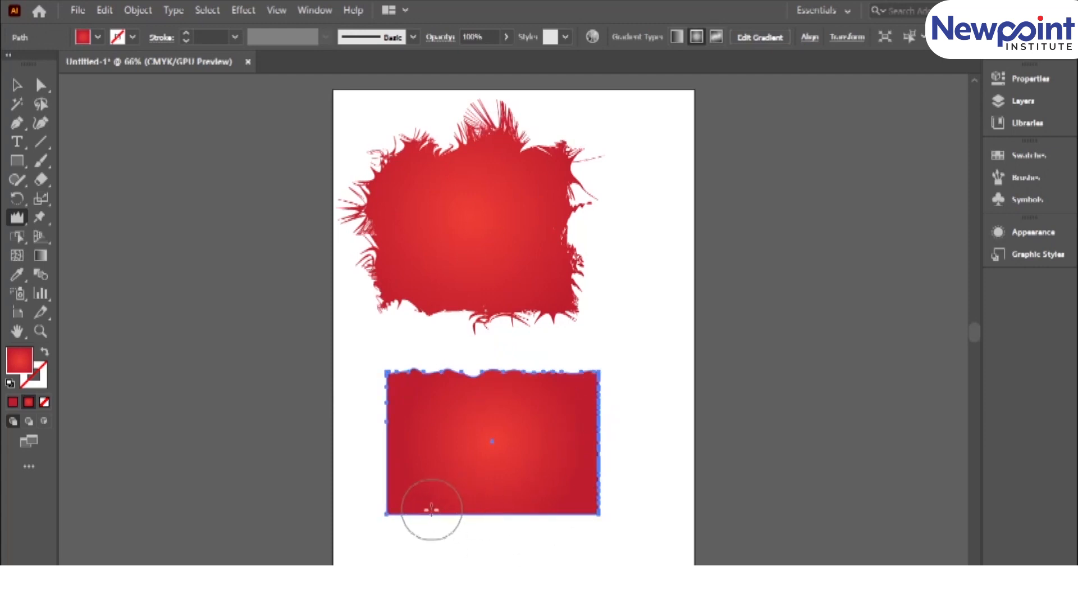
mouse_move(417, 514)
left_mouse_down()
mouse_move(513, 518)
mouse_move(561, 501)
left_mouse_up()
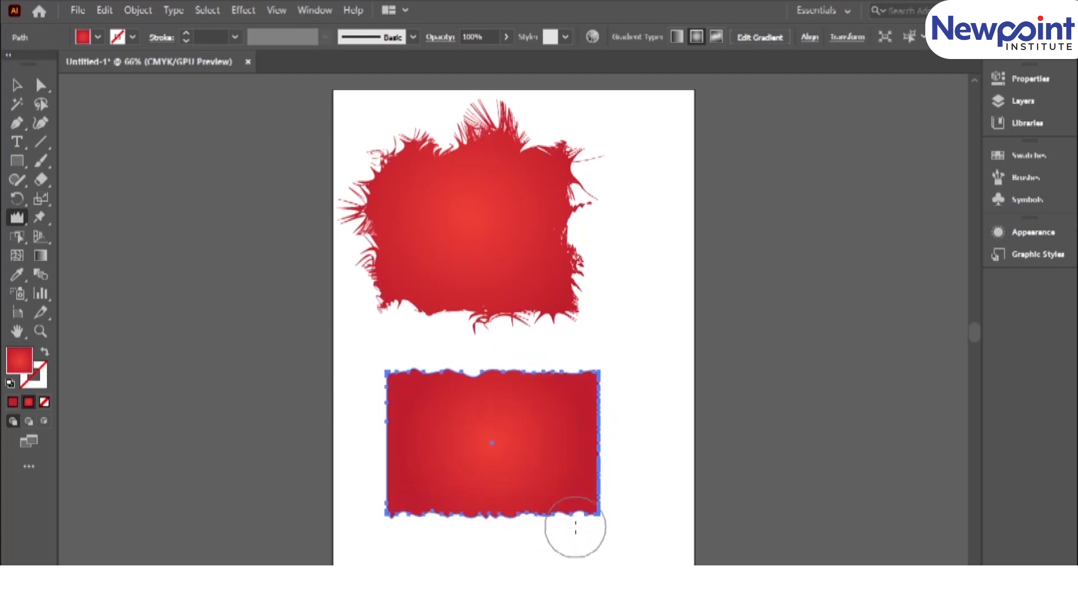
left_click_drag(387, 454, 384, 469)
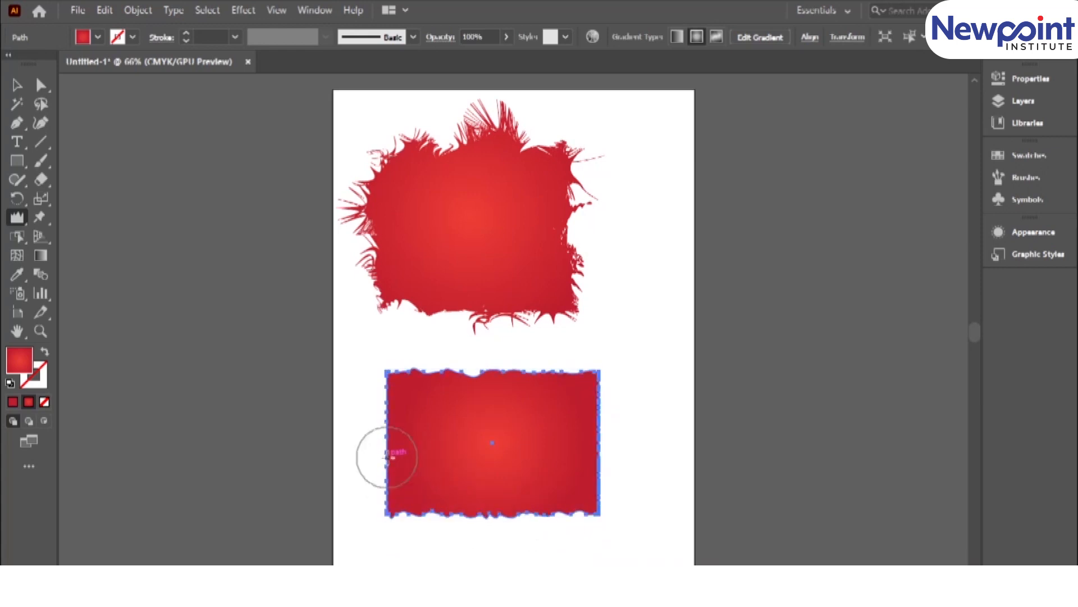
mouse_move(385, 447)
left_mouse_down()
mouse_move(394, 393)
mouse_move(375, 418)
mouse_move(386, 428)
mouse_move(385, 508)
left_mouse_up()
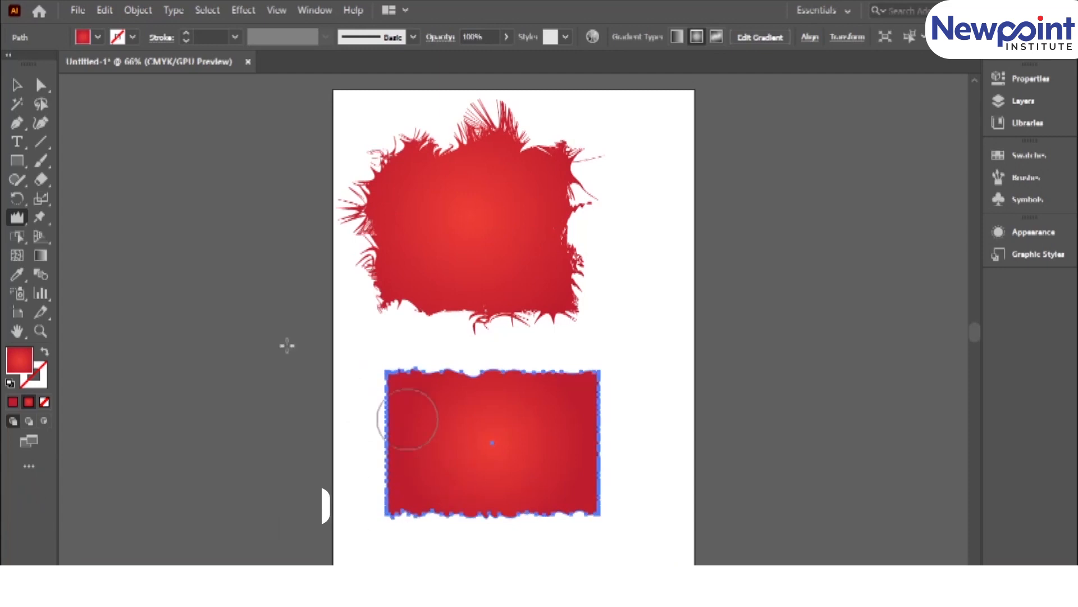
Move the wrinkled rectangle to the right of the spiky shape, across the artboard's edge, and reduce its height.
left_click(17, 218)
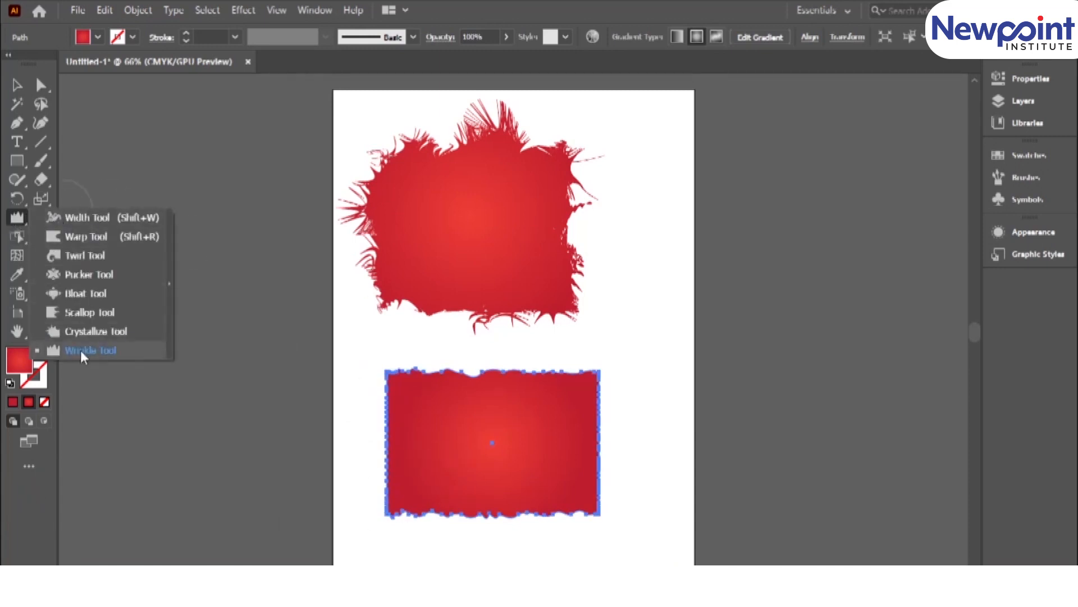
left_click(16, 86)
mouse_move(465, 378)
left_mouse_down()
mouse_move(742, 305)
mouse_move(694, 221)
left_mouse_up()
left_click(694, 316)
left_click_drag(800, 238, 727, 242)
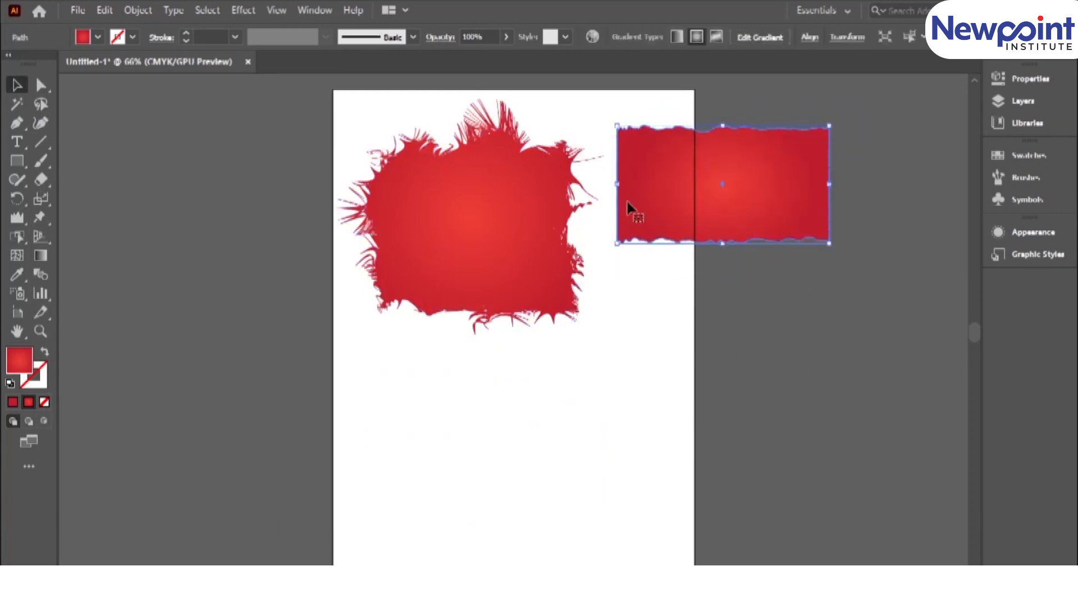
left_click(629, 298)
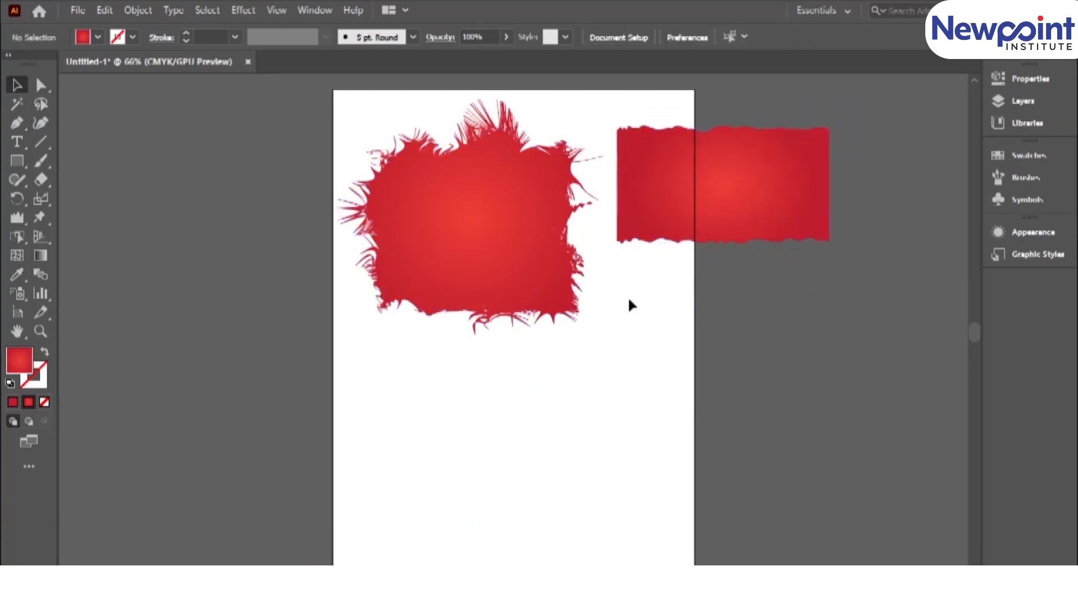
left_click(14, 218)
left_click(14, 218)
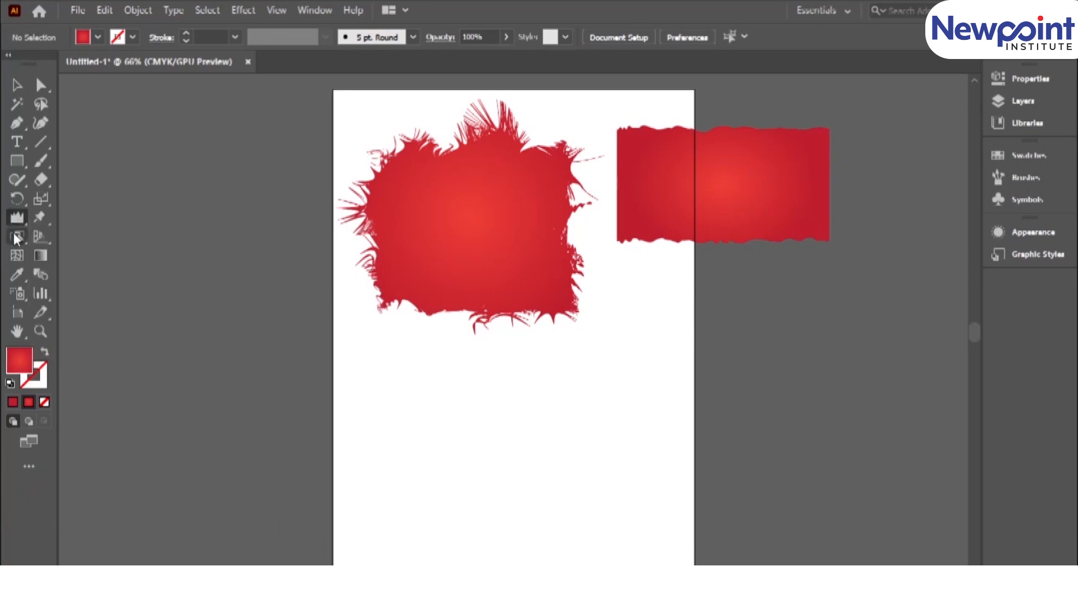
left_click(14, 231)
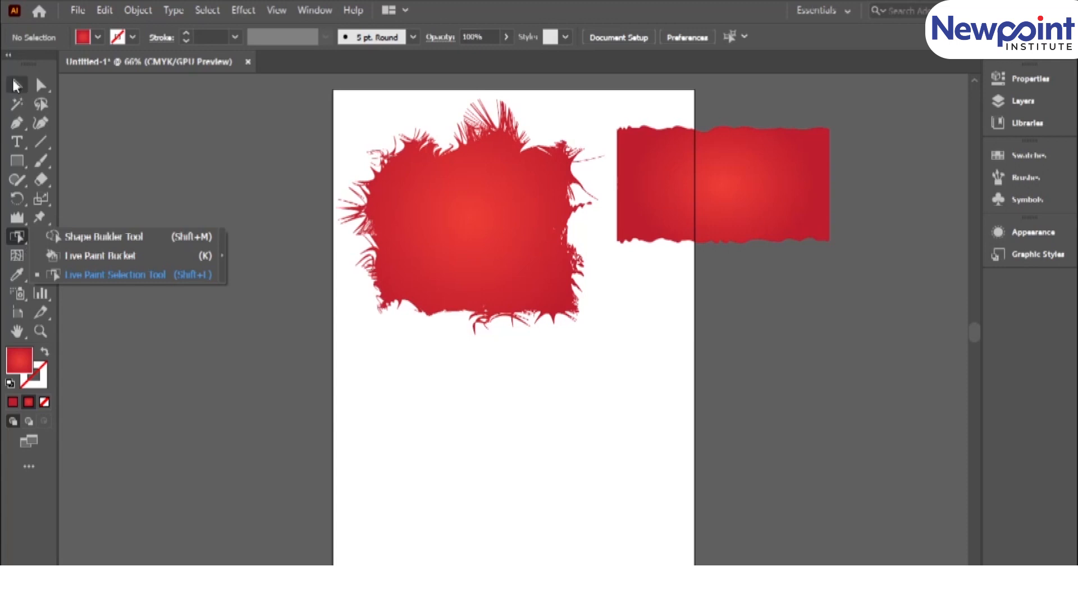
Delete the wrinkled rectangle and the spiky shape to clear the artboard.
key("v")
left_click(752, 238)
key("Delete")
left_click(451, 243)
key("Delete")
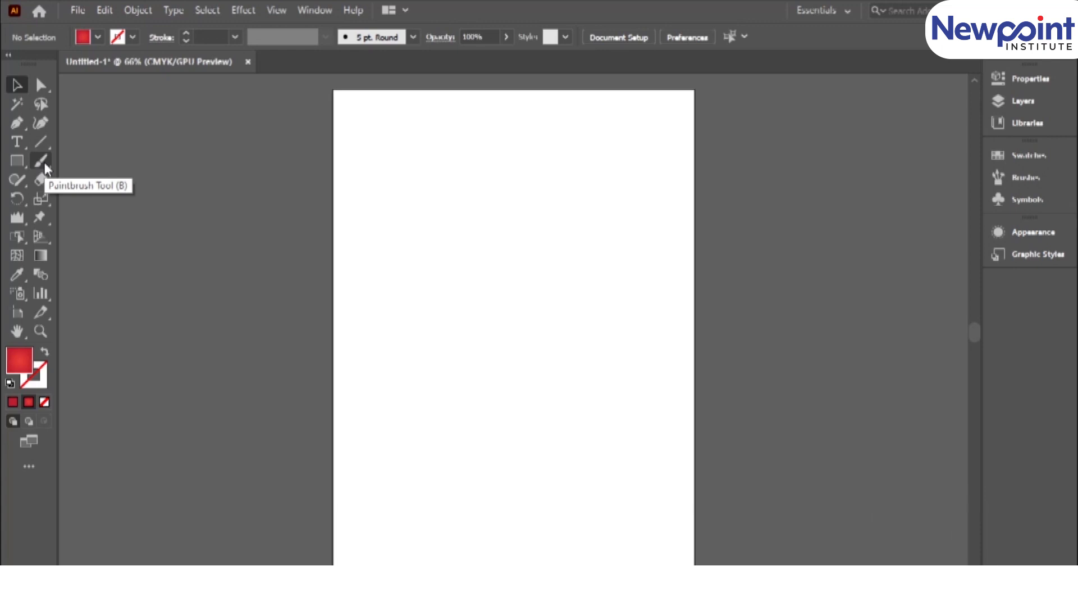
Draw a very narrow vertical ellipse in the artboard's upper middle and swap its fill and stroke for a red outline.
left_click(17, 161)
key("l")
left_click_drag(491, 143, 508, 301)
key("v")
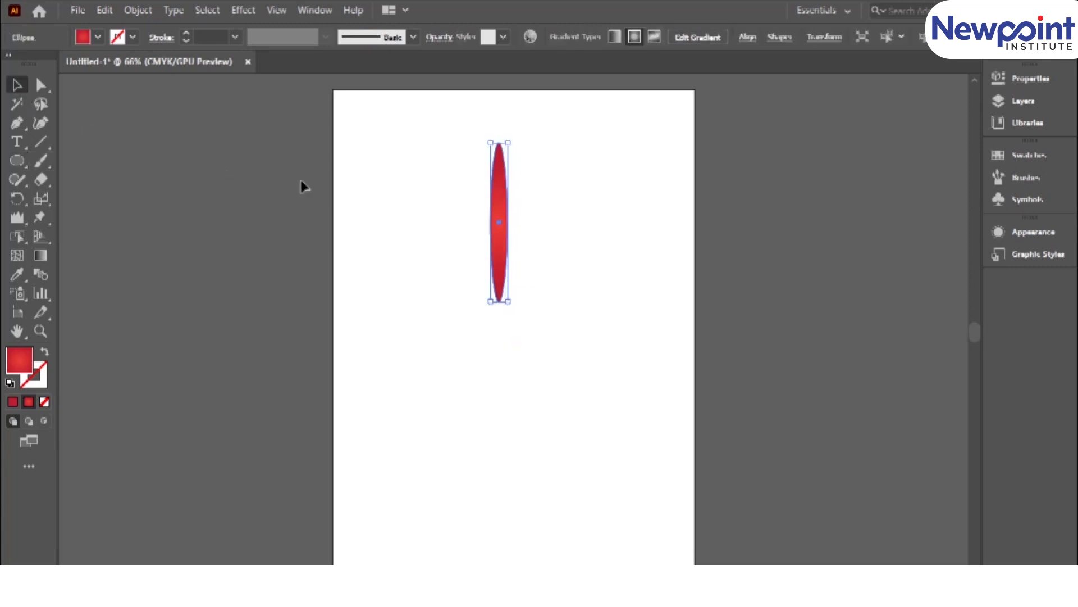
left_click(45, 352)
left_click(527, 294)
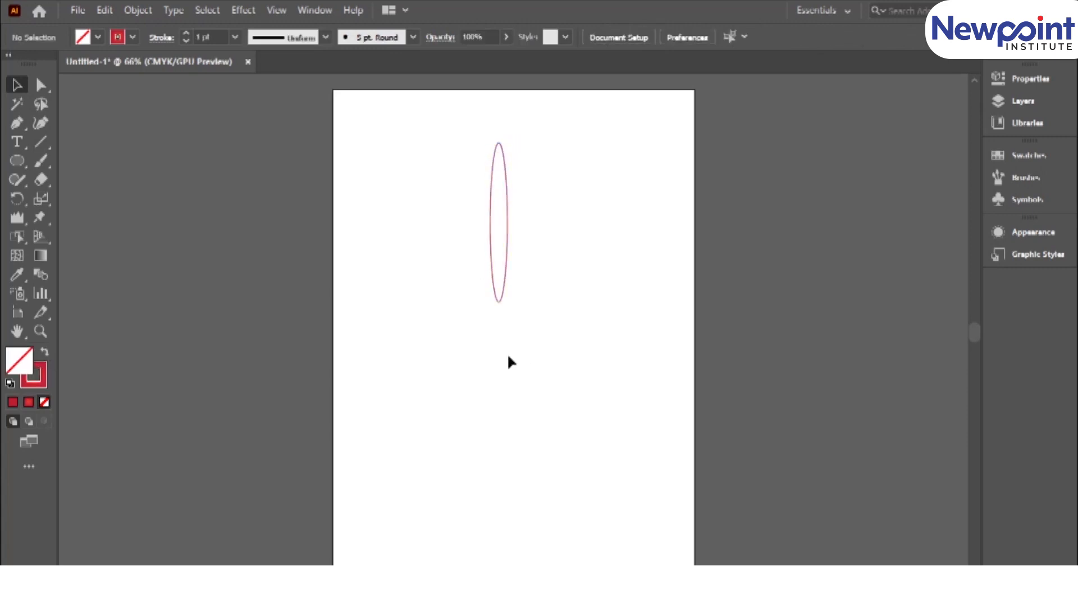
Try to make a copy of the narrow ellipse rotated 20° about its lowest anchor point, and delete the ellipse.
left_click(19, 200)
left_click(65, 199)
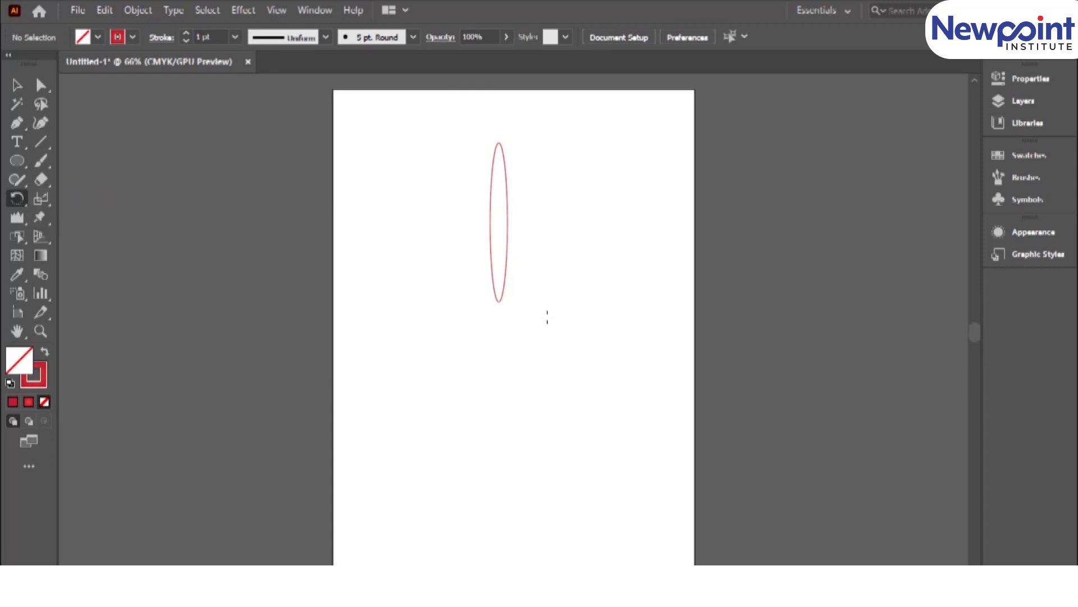
left_click(499, 302, "alt")
left_click_drag(748, 105, 650, 140)
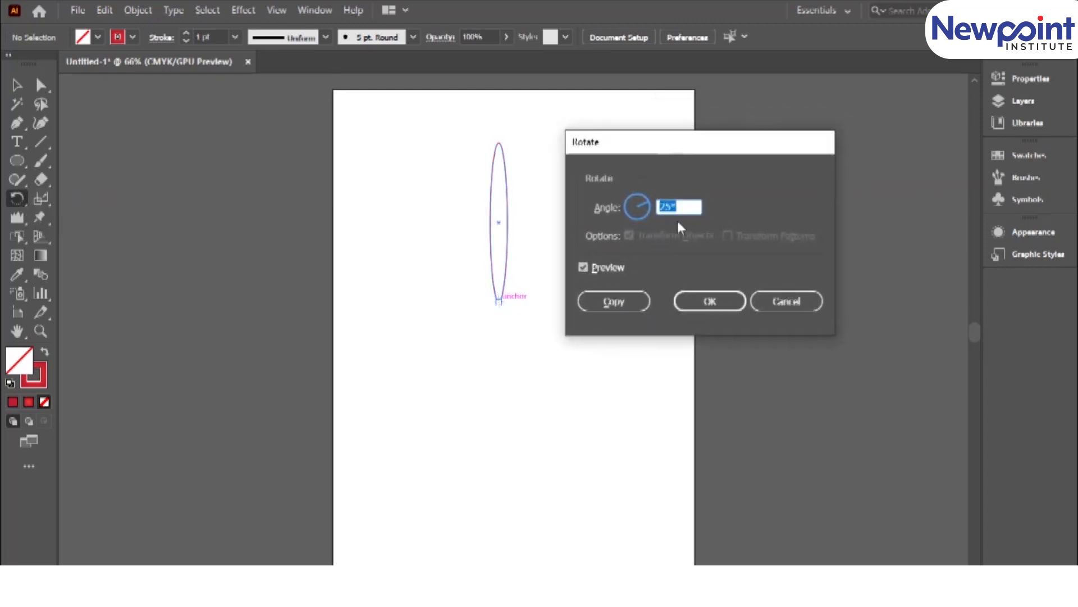
type("20")
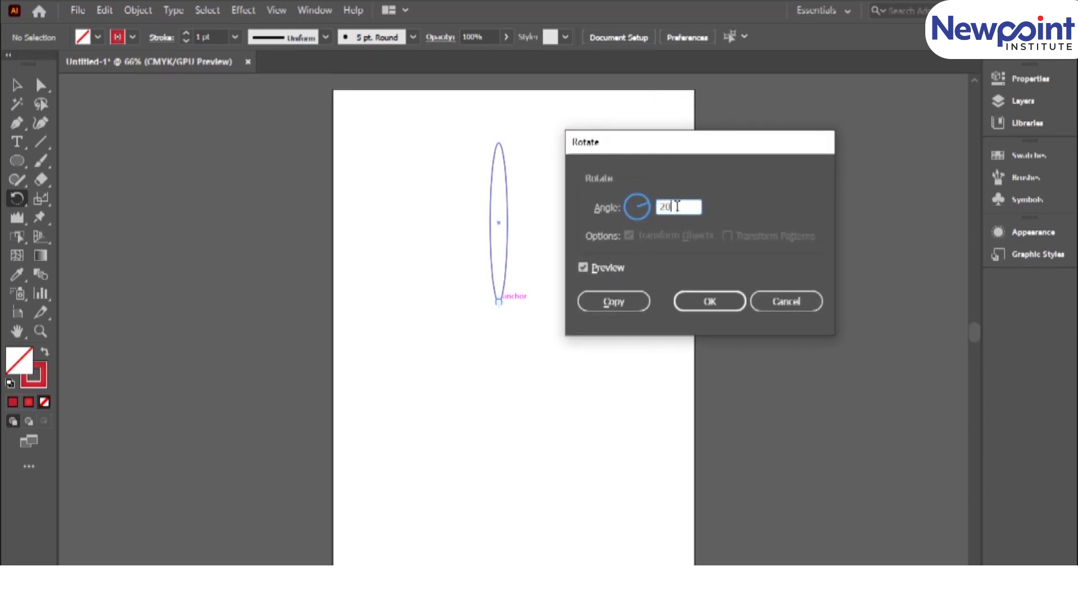
left_click(598, 301)
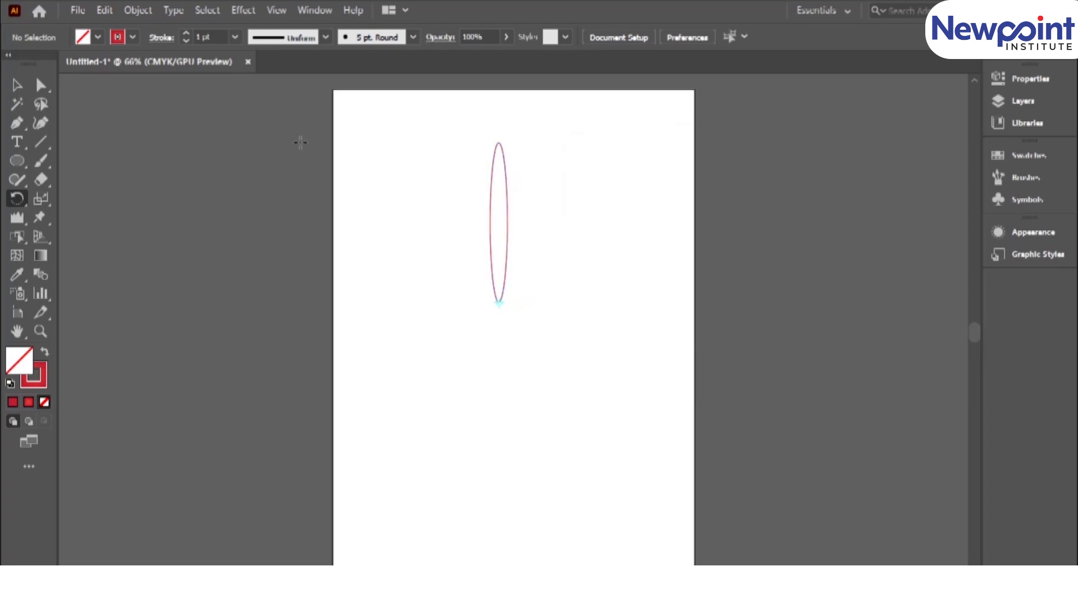
key("v")
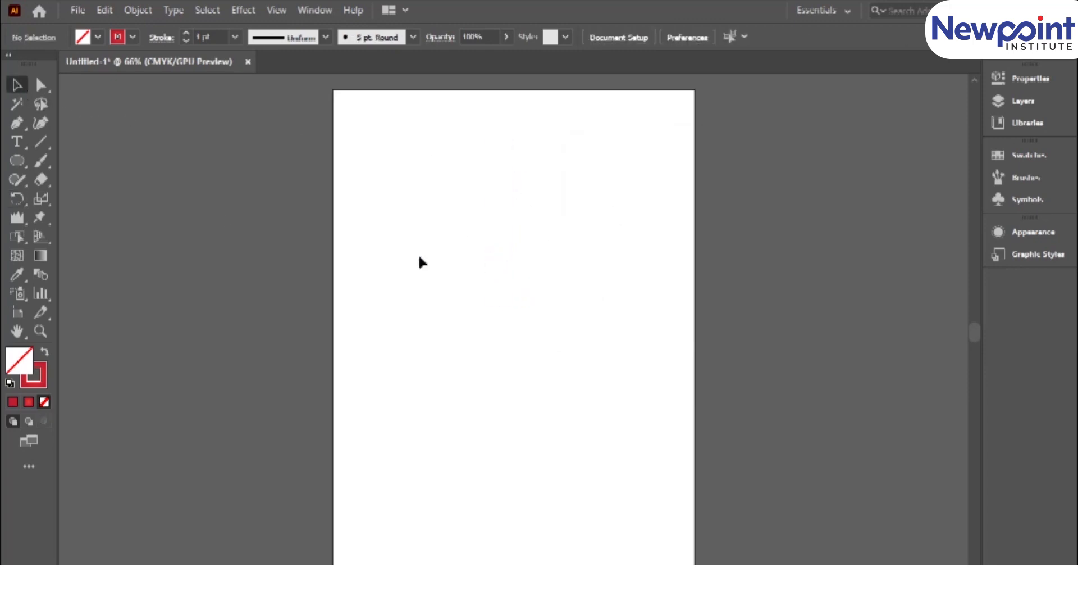
Draw a somewhat wider vertical ellipse outline in the upper middle of the artboard.
left_click_drag(17, 161, 84, 199)
left_click_drag(473, 160, 520, 332)
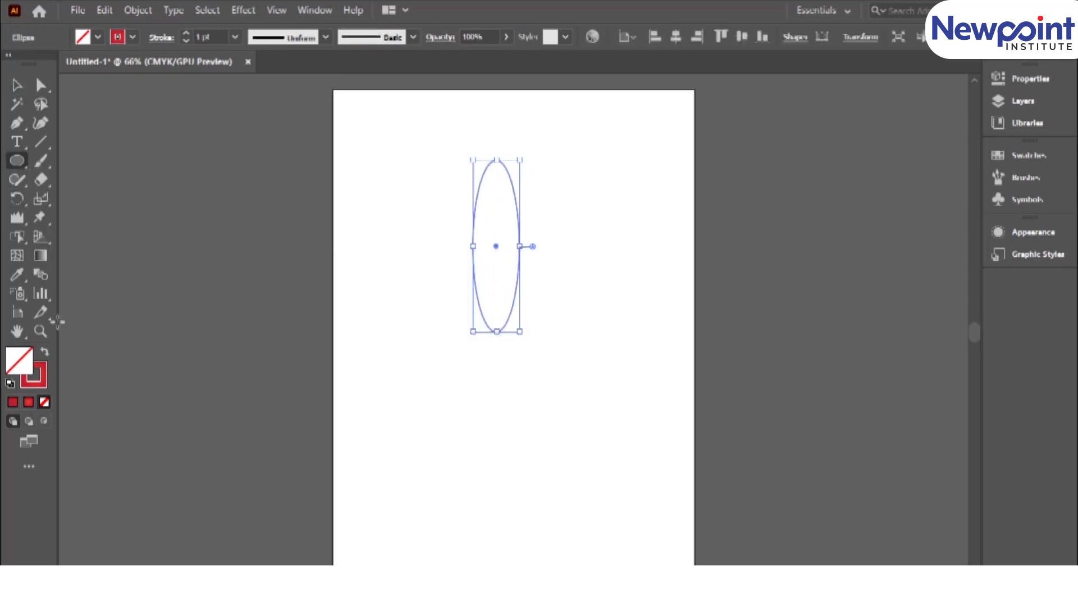
left_click(17, 85)
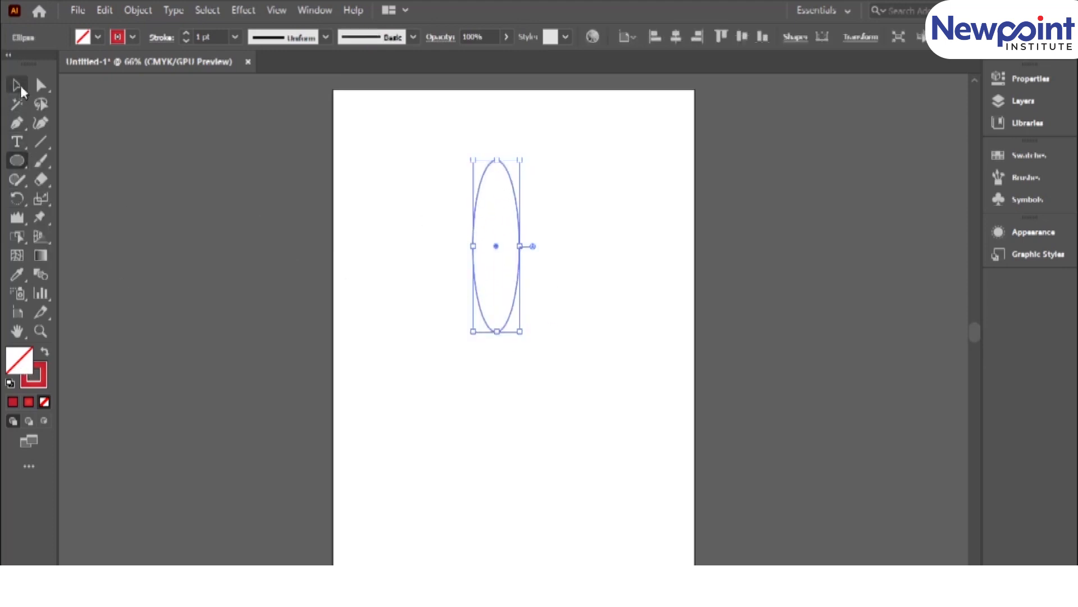
Copy the ellipse rotated 20° about its lowest anchor point and repeat the transformation around the full circle into a flower.
left_click(21, 198)
left_click(496, 332, "alt")
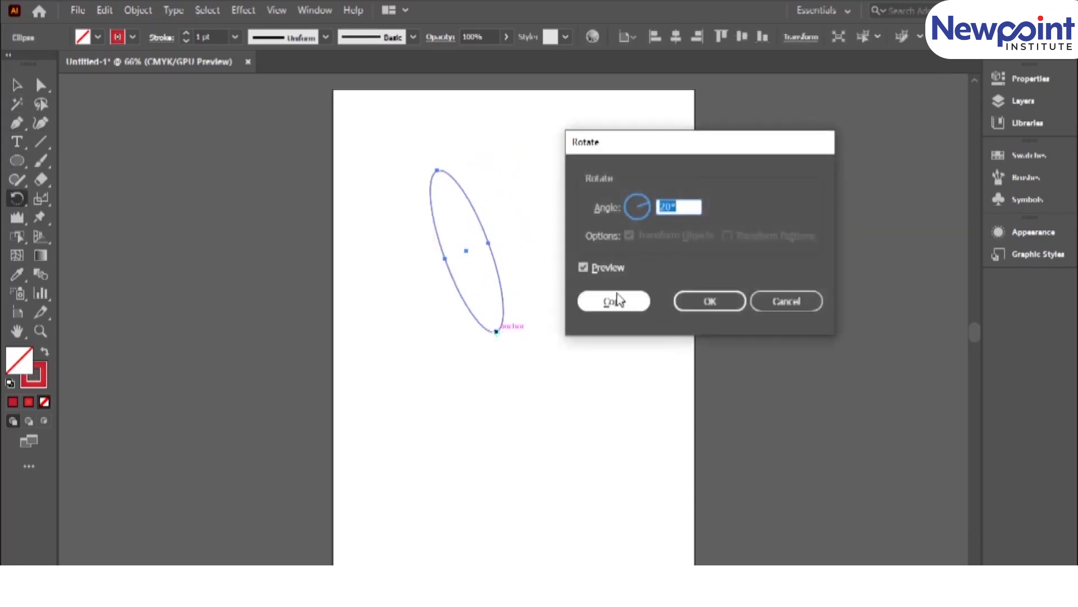
left_click(613, 302)
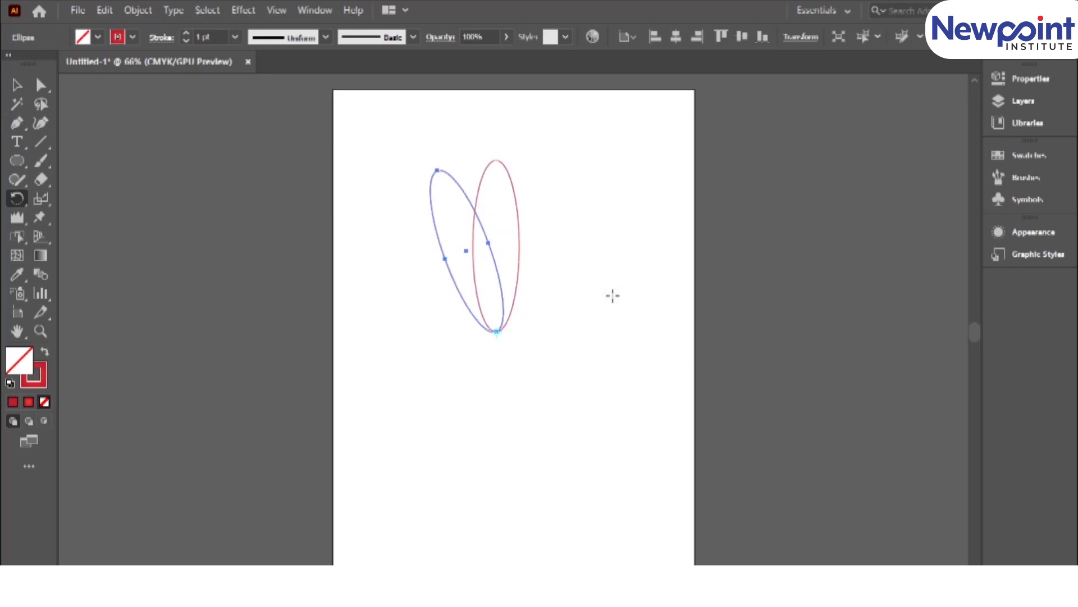
key("ctrl+d")
key("ctrl+d")
key("ctrl+d")
key("ctrl+d")
key("ctrl+d")
key("ctrl+d")
key("ctrl+d")
key("ctrl+d")
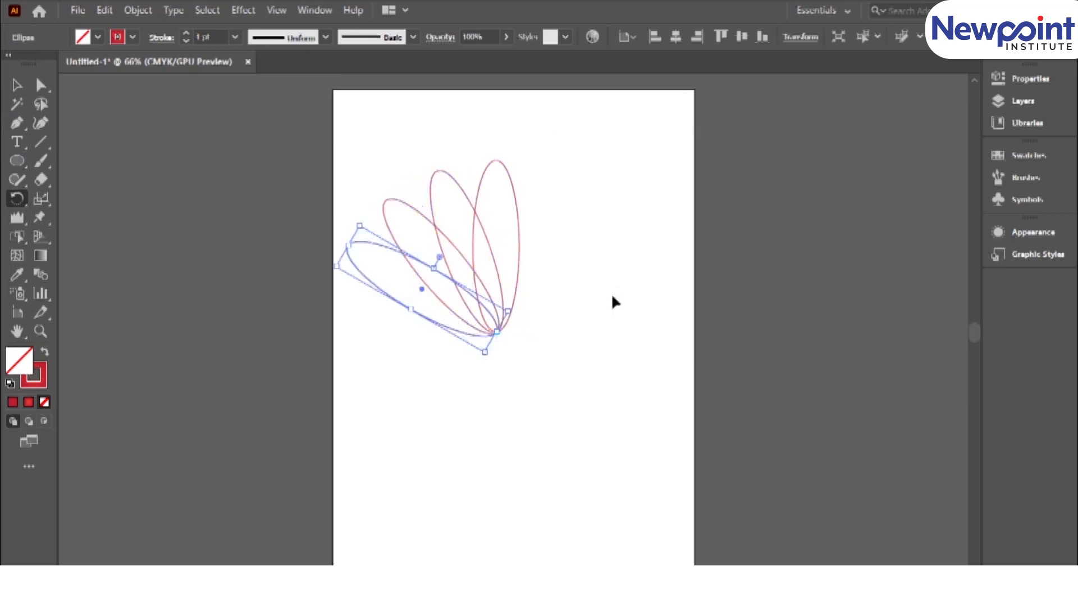
key("ctrl+d")
key("ctrl+d")
key("ctrl+d")
key("ctrl+d")
key("ctrl+d")
key("ctrl+d")
key("ctrl+d")
key("ctrl+d")
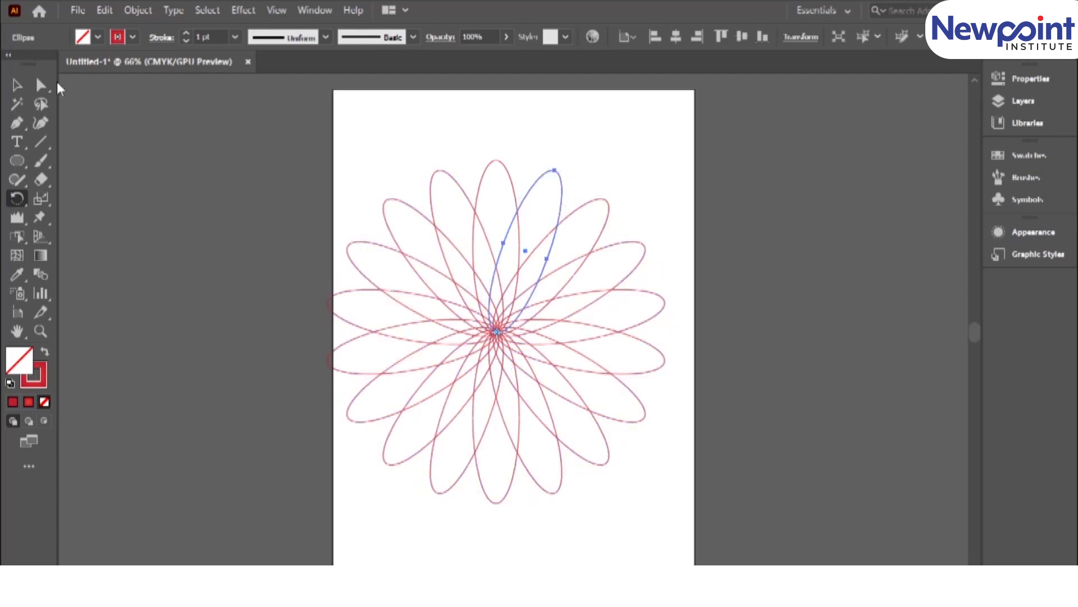
Select the whole flower, scale it down proportionally, centre it in the artboard's upper half and deselect it.
left_click(17, 85)
key("ctrl+a")
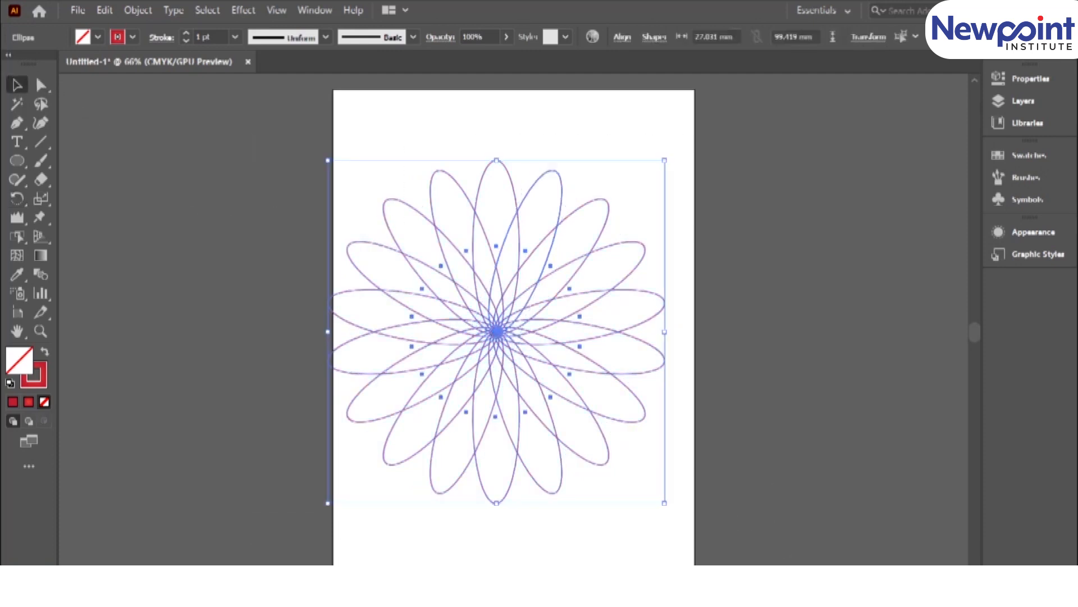
left_click_drag(667, 163, 613, 214)
left_click_drag(495, 324, 518, 275)
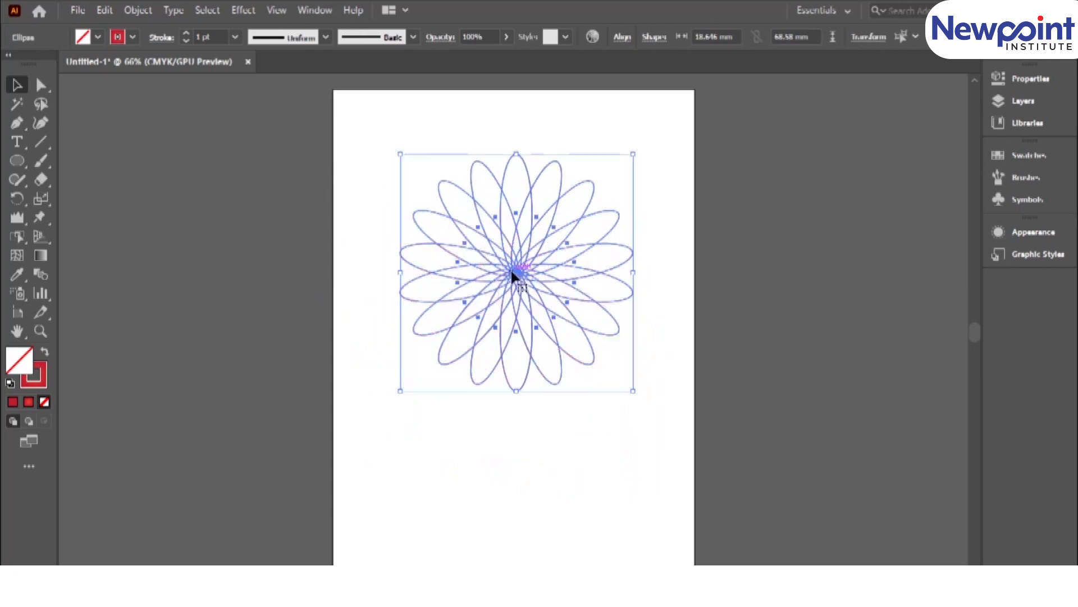
left_click(411, 432)
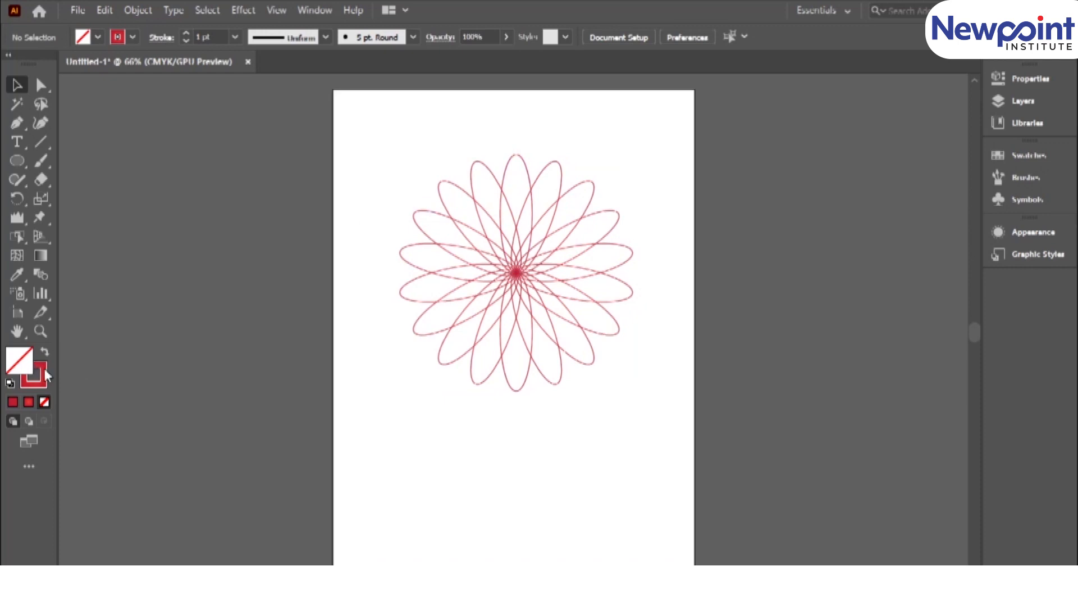
Set the default fill colour to blue 0E02AD while nothing is selected.
double_click(20, 366)
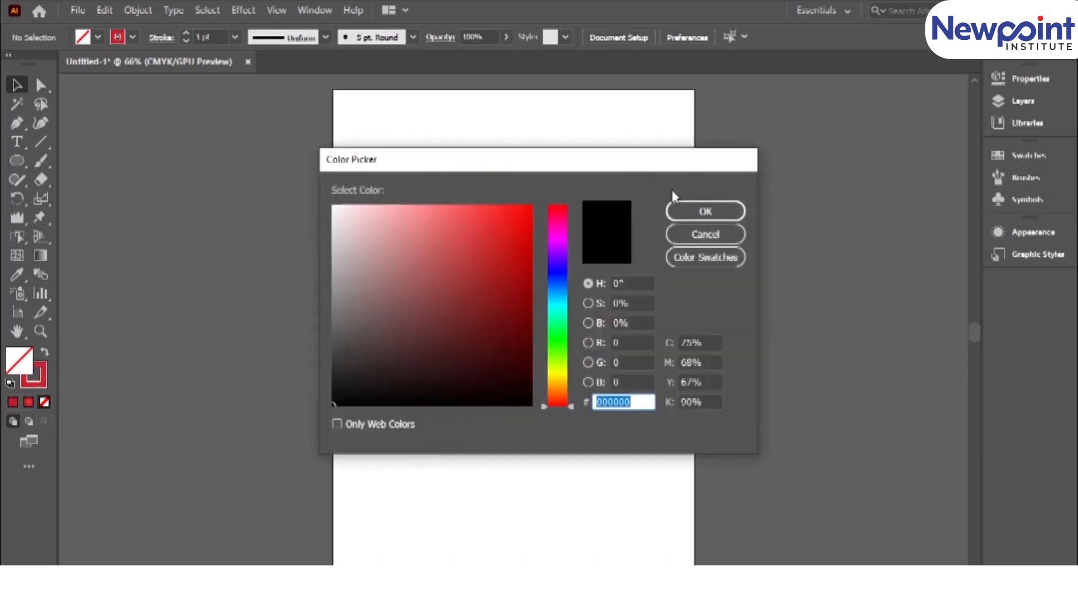
left_click(558, 274)
left_click(513, 284)
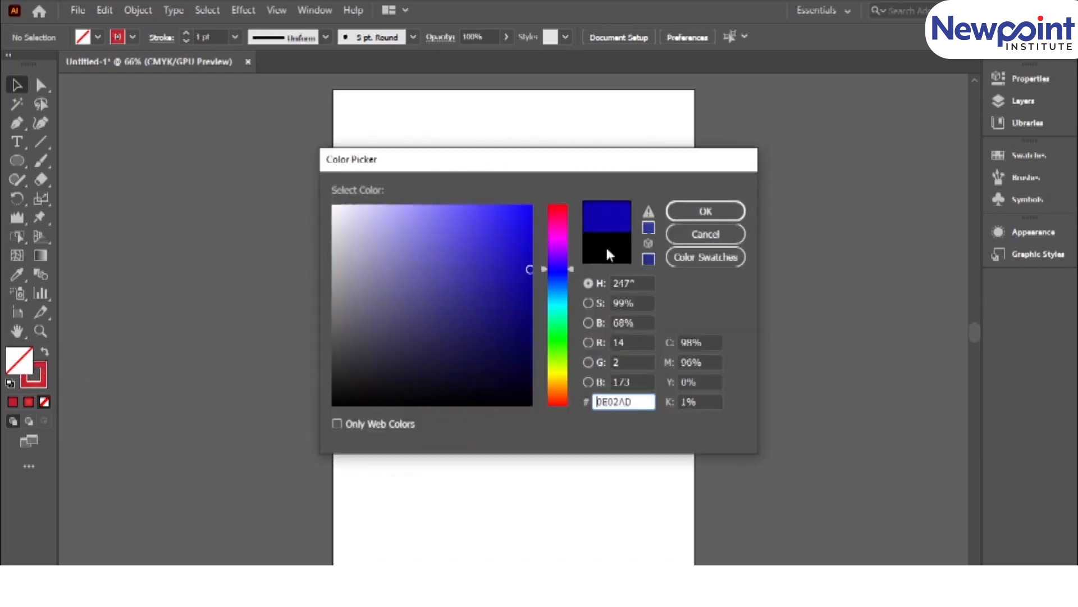
left_click(706, 211)
Select the whole flower and try several swatch fills on it, including crimson red, dark green and yellow.
left_click_drag(323, 134, 694, 416)
left_click_drag(368, 182, 719, 467)
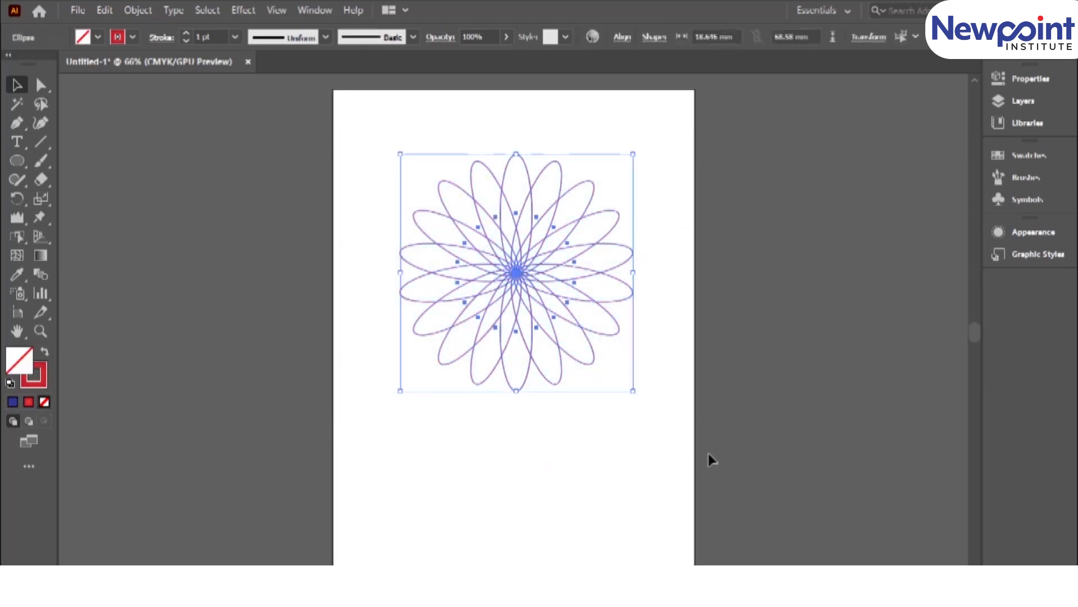
left_click(1014, 156)
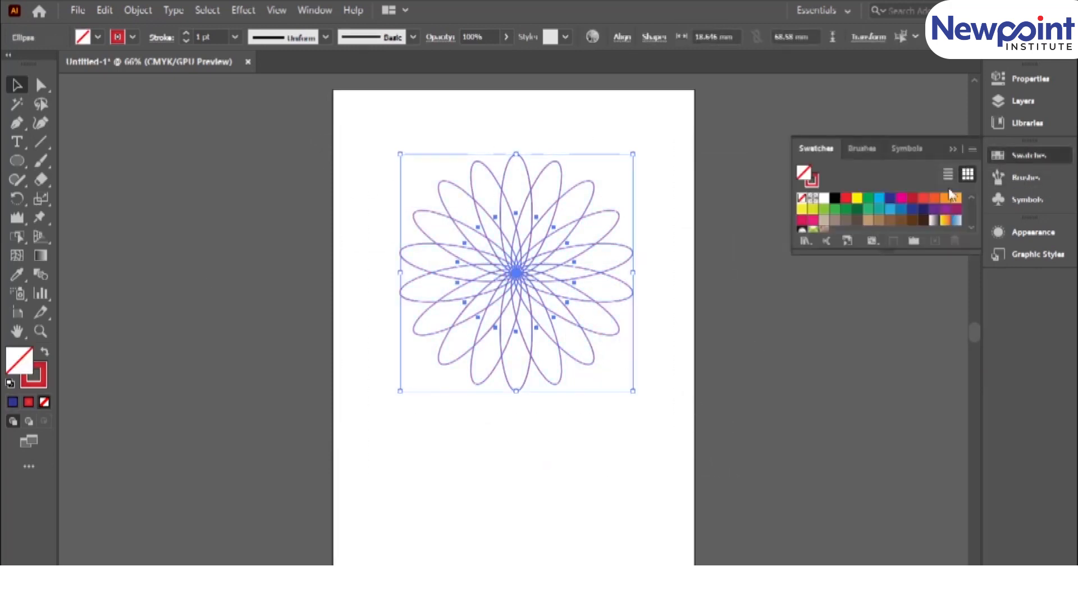
left_click(902, 198)
left_click(913, 198)
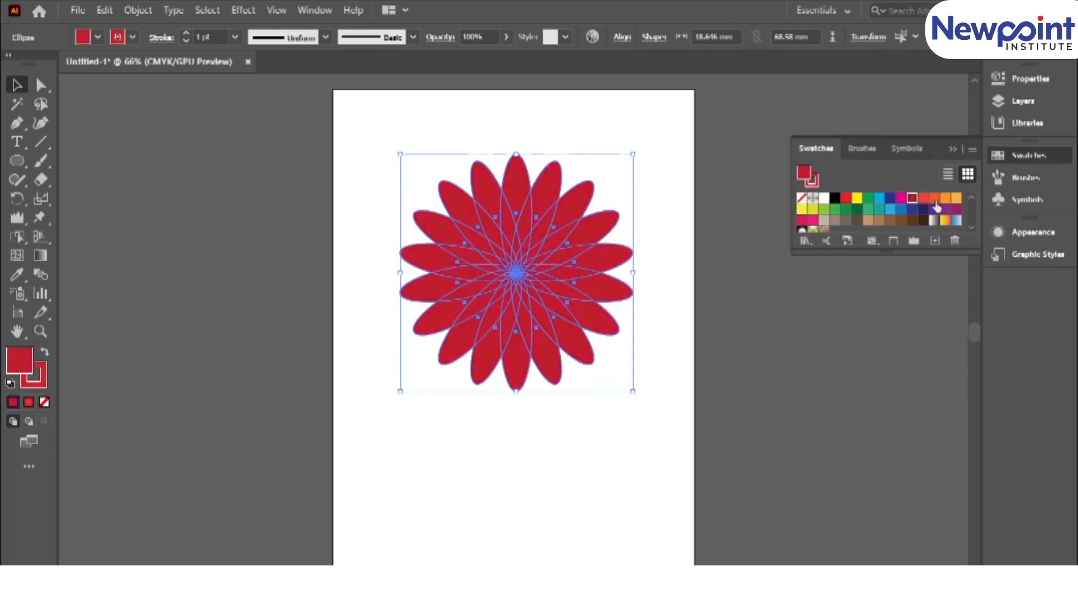
left_click(934, 198)
left_click(857, 219)
left_click(857, 210)
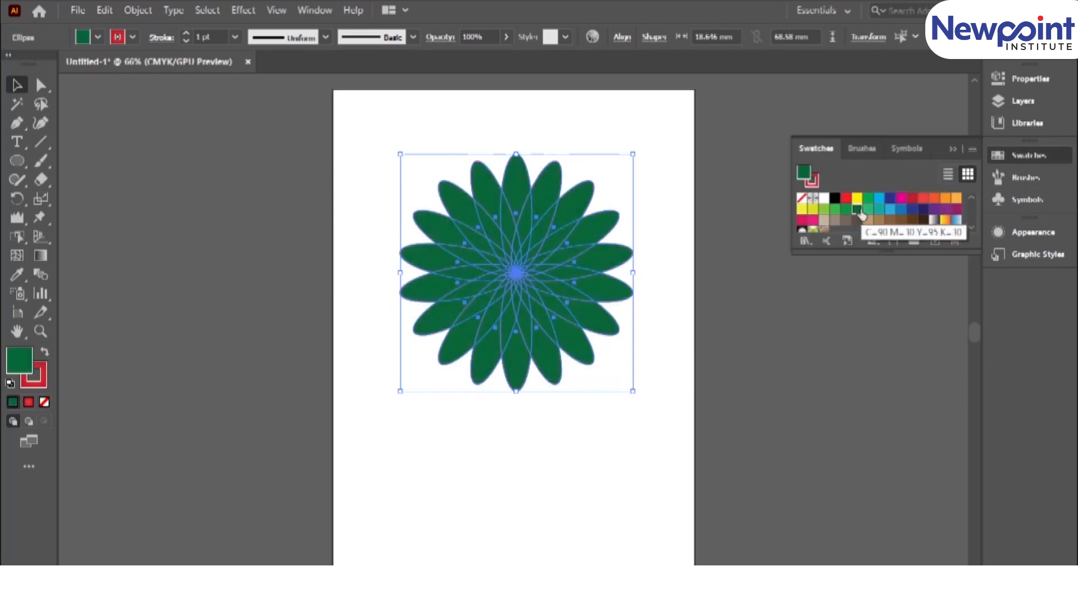
left_click(858, 197)
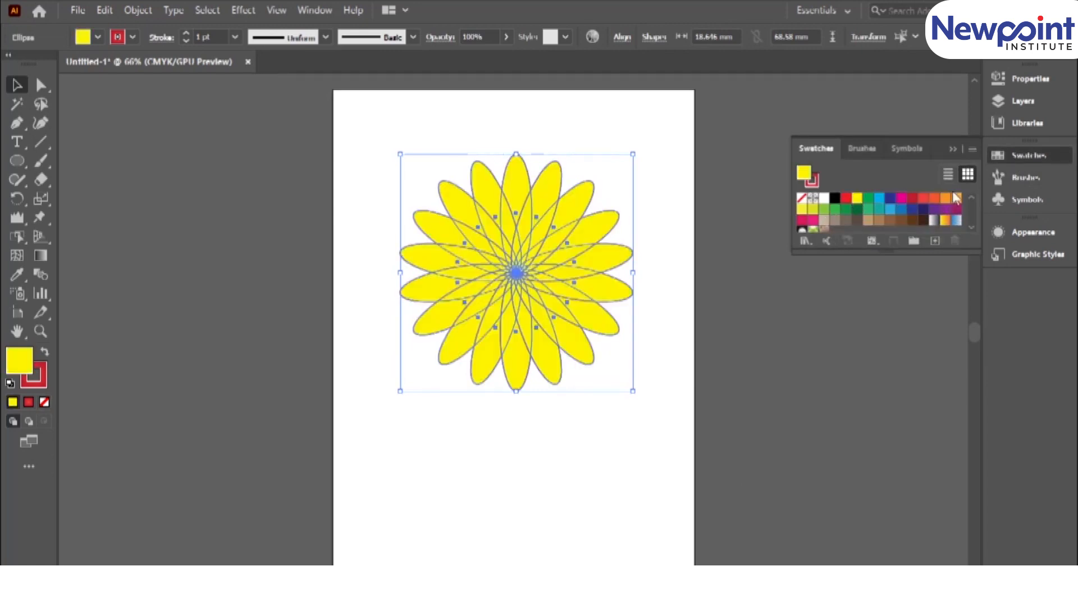
Fill the selected flower with the magenta swatch and deselect it.
left_click(1016, 156)
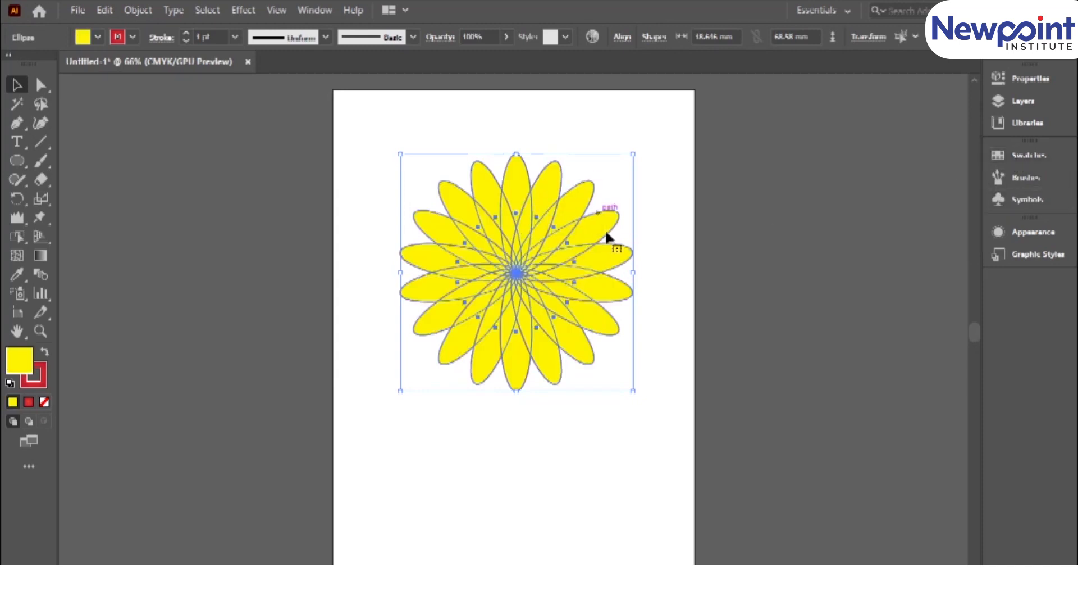
left_click(1008, 156)
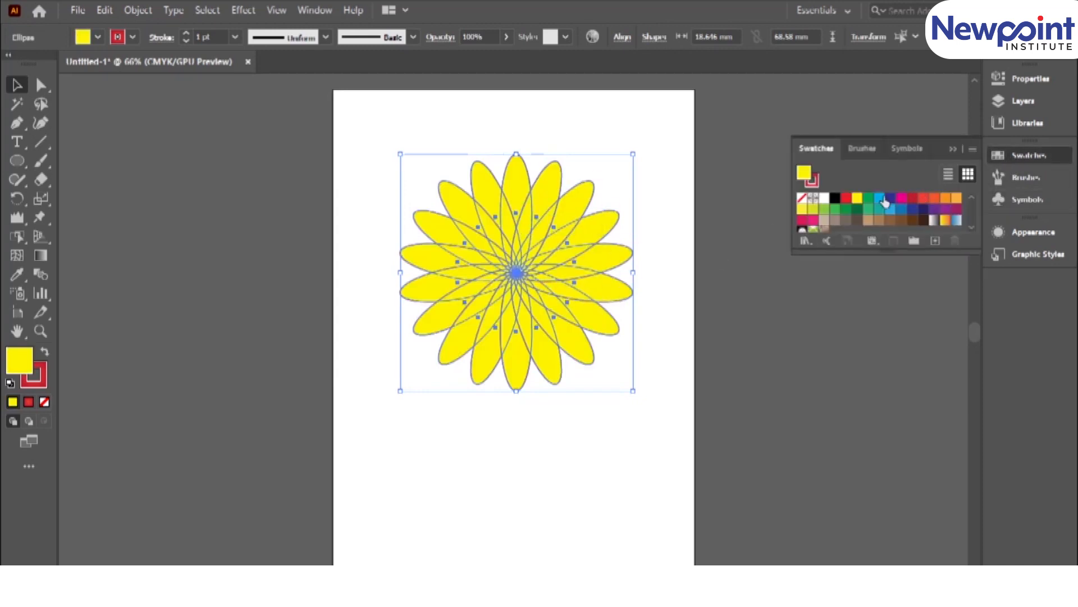
left_click(902, 200)
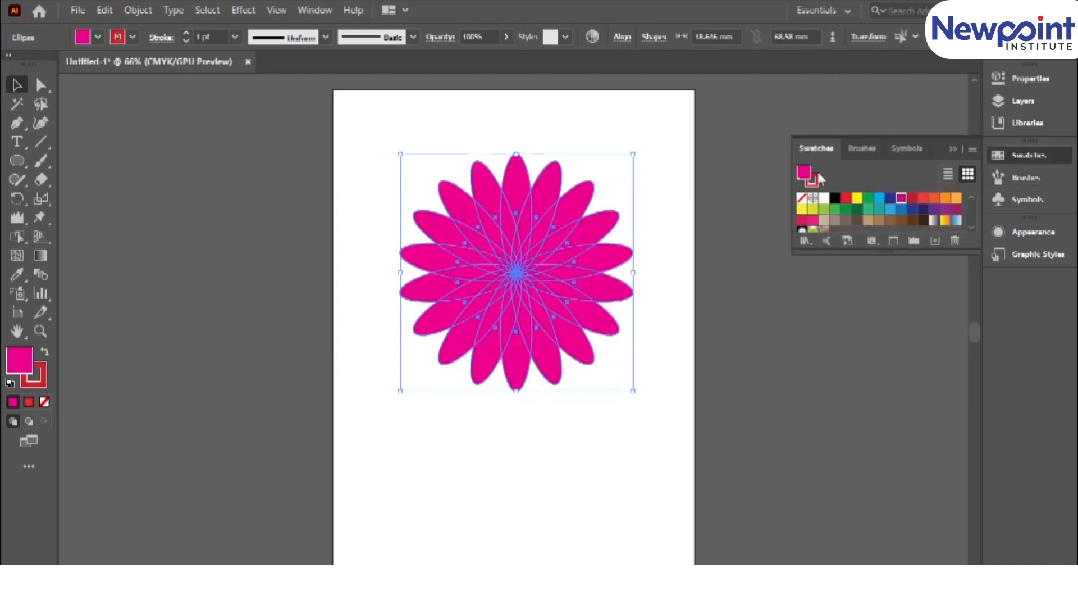
left_click(674, 227)
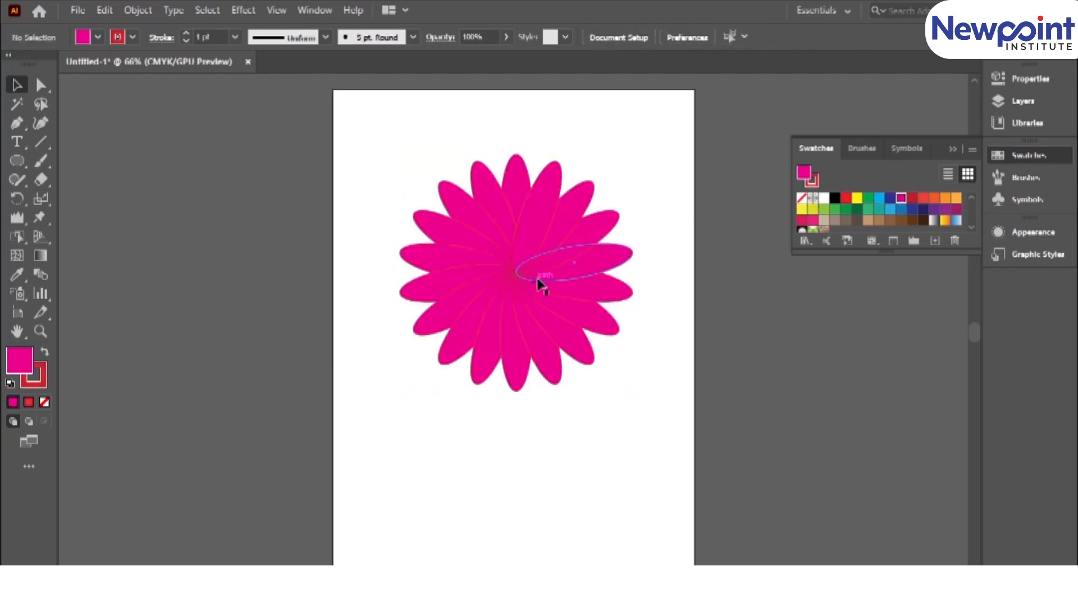
Reselect the whole flower and fill all its petals with the white swatch.
left_click_drag(646, 127, 282, 456)
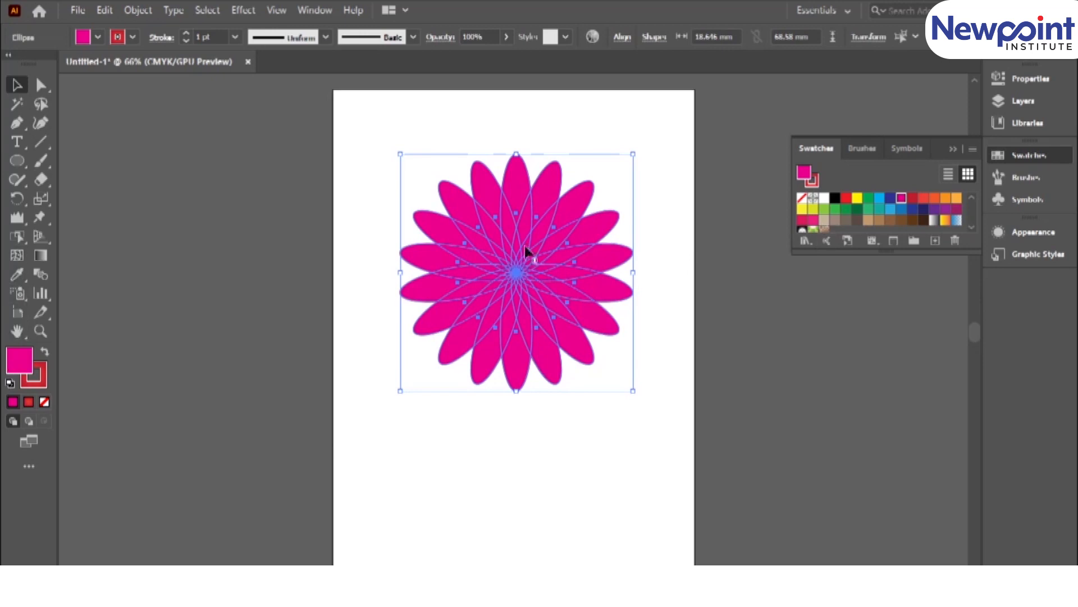
left_click(857, 200)
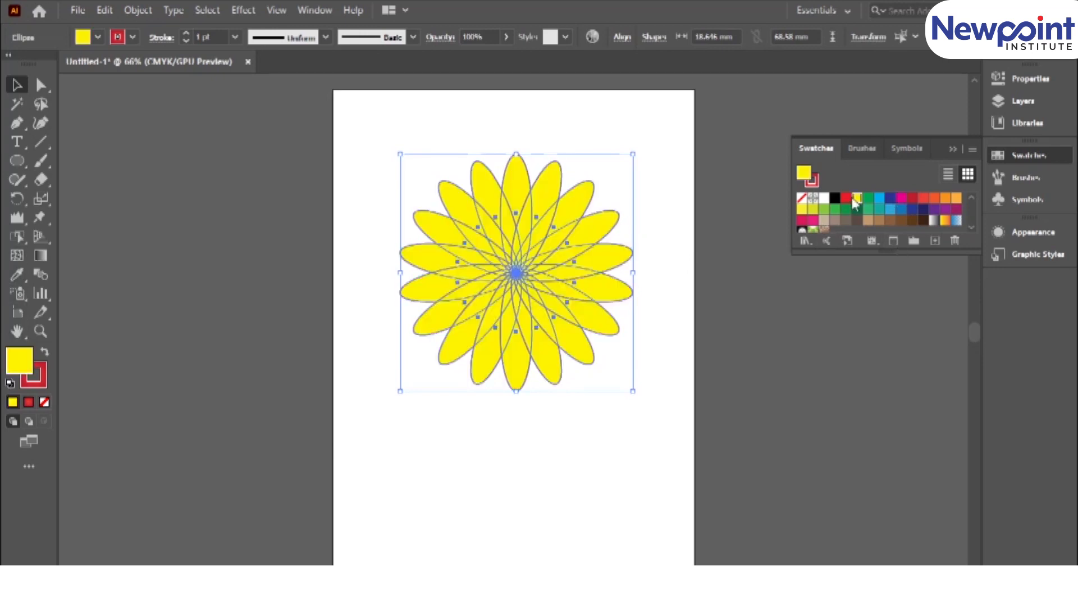
left_click(821, 199)
left_click(953, 149)
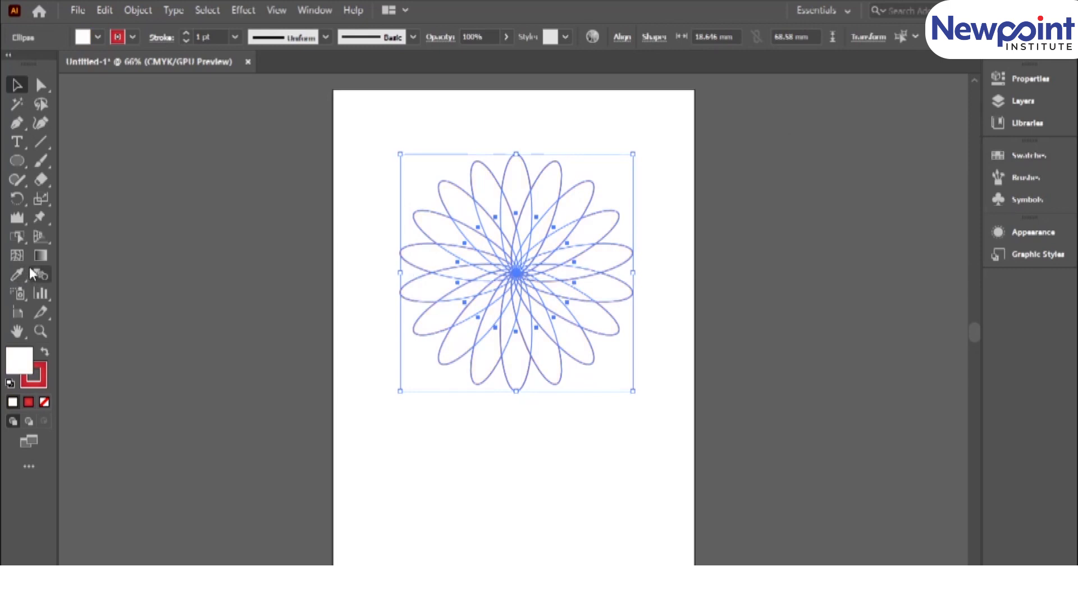
Activate the Live Paint Bucket for the selected flower and set its fill colour to bright red.
left_click(17, 238)
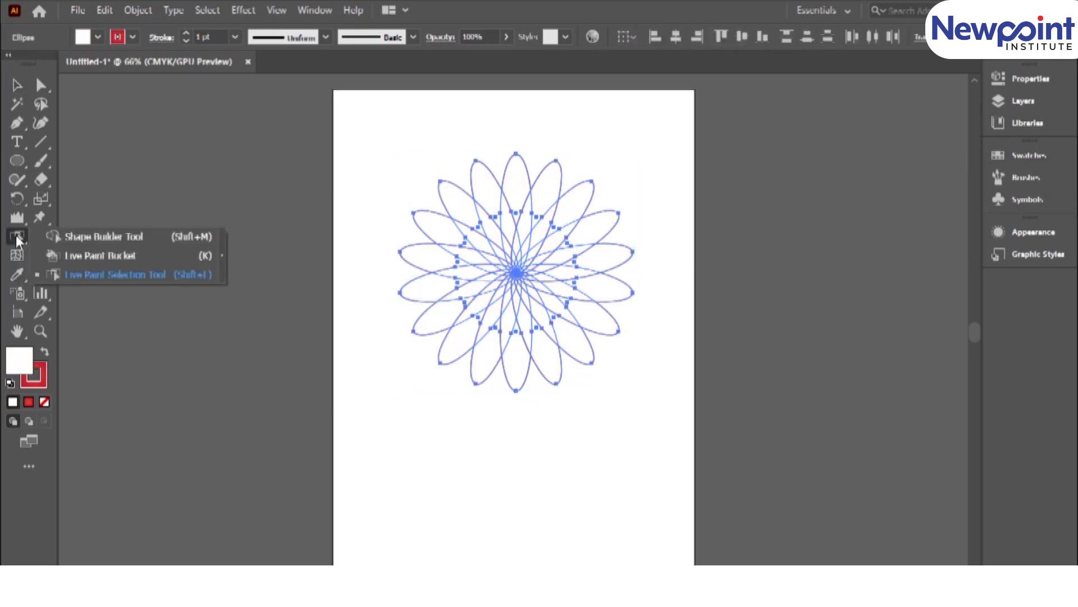
left_click(63, 255)
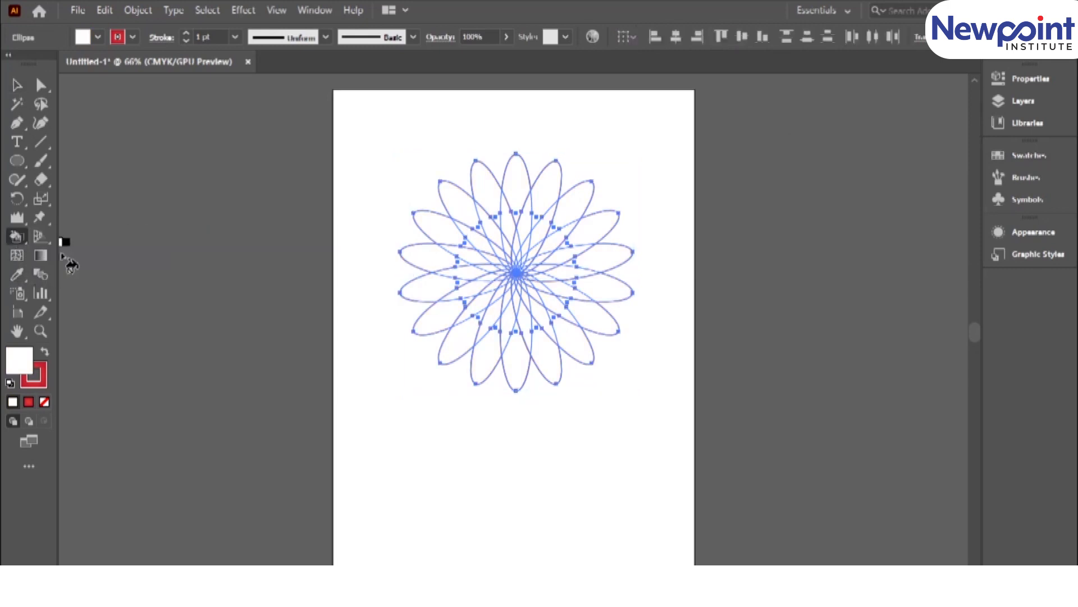
double_click(25, 361)
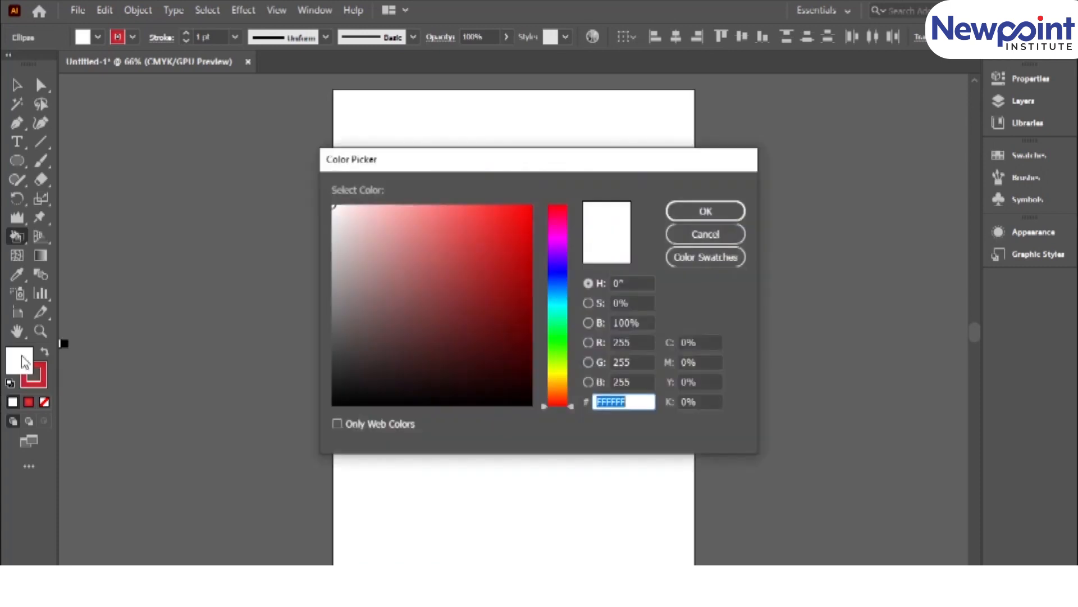
left_click(557, 209)
left_click(532, 207)
left_click(705, 210)
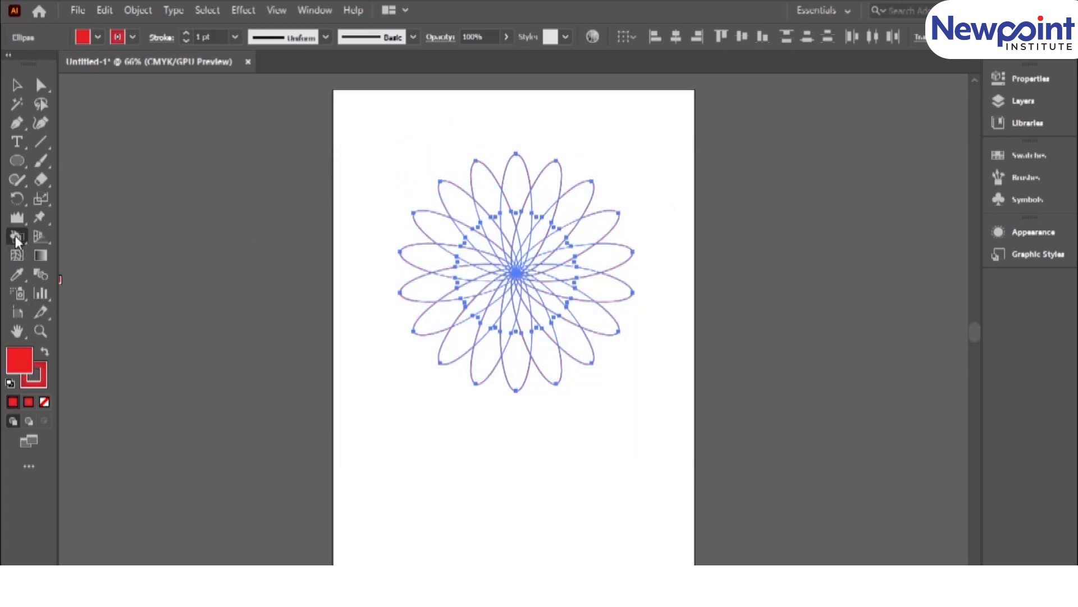
Paint all the outer petal tips around the flower bright red with the Live Paint Bucket.
left_click(486, 196)
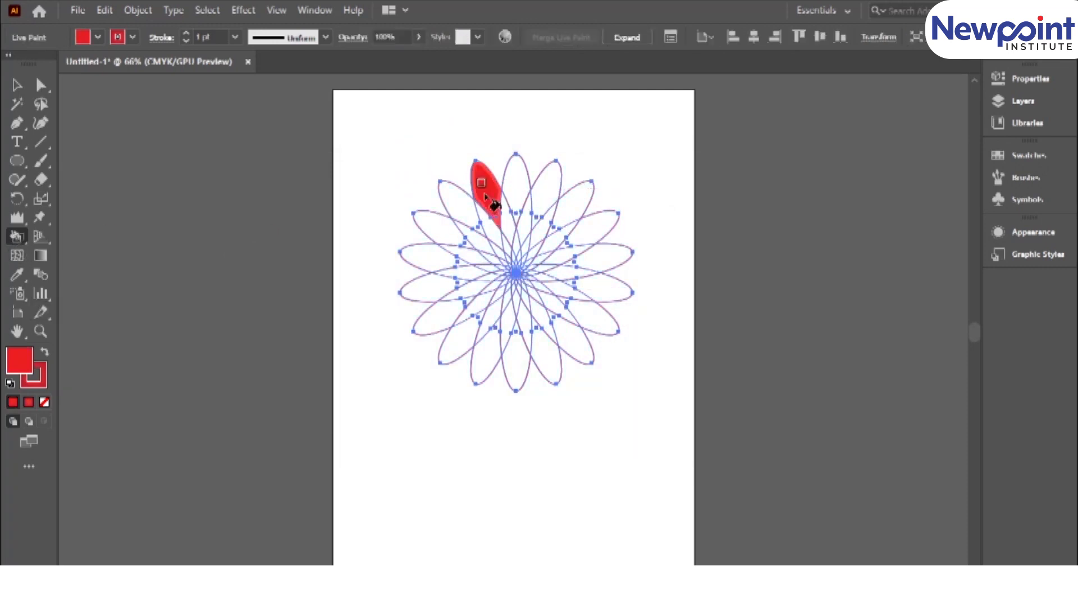
left_click(456, 209)
left_click(441, 230)
left_click(422, 264)
left_click(421, 287)
left_click(437, 326)
left_click(456, 351)
left_click(494, 365)
left_click(519, 365)
left_click(547, 357)
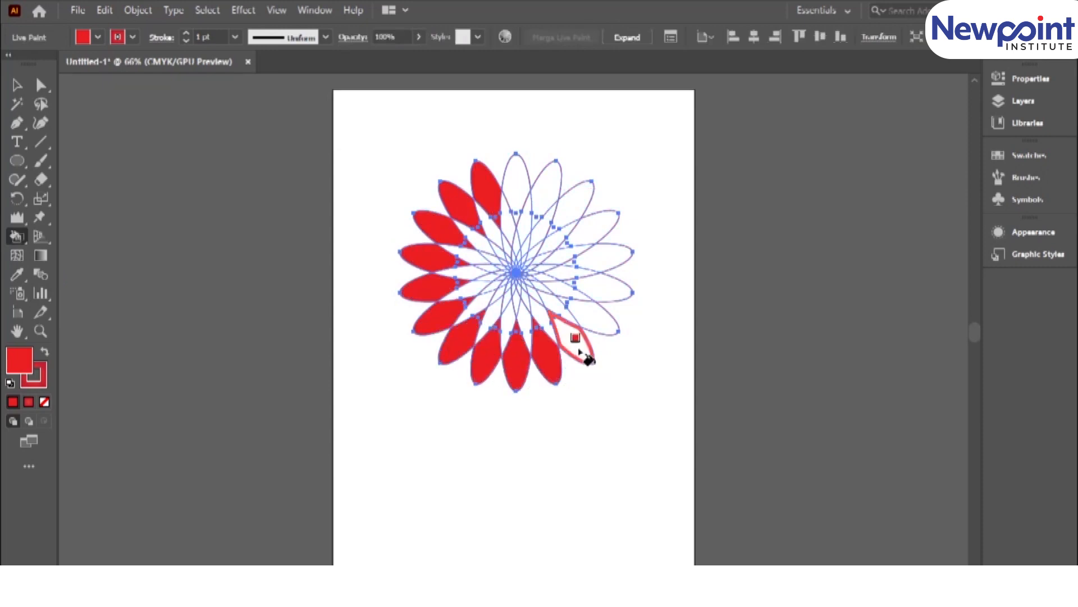
left_click(583, 353)
left_click(600, 323)
left_click(615, 301)
left_click(618, 267)
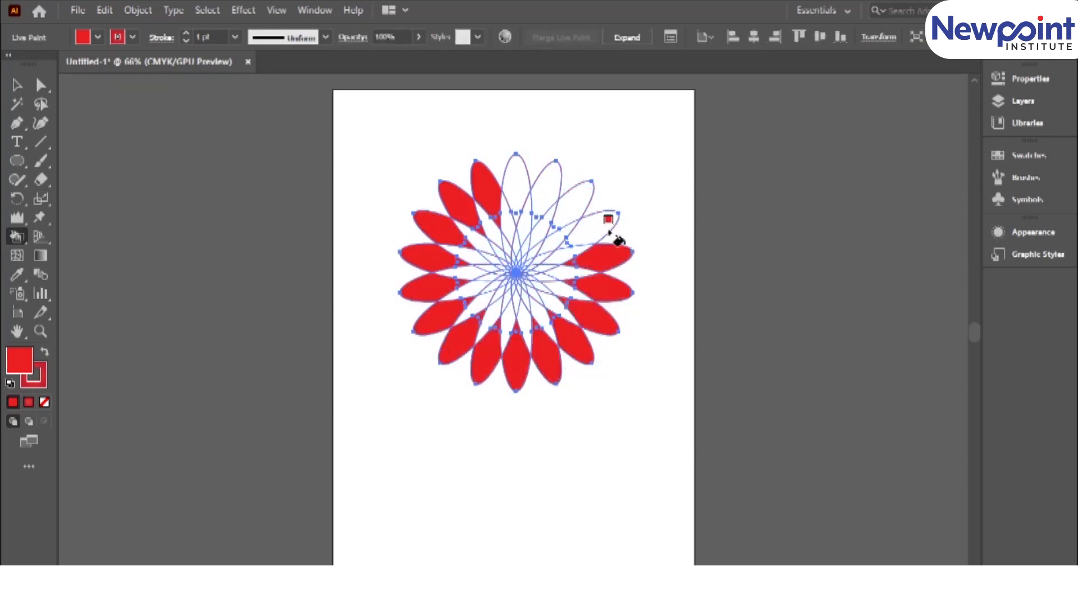
left_click(606, 228)
left_click(576, 201)
left_click(544, 183)
left_click(514, 188)
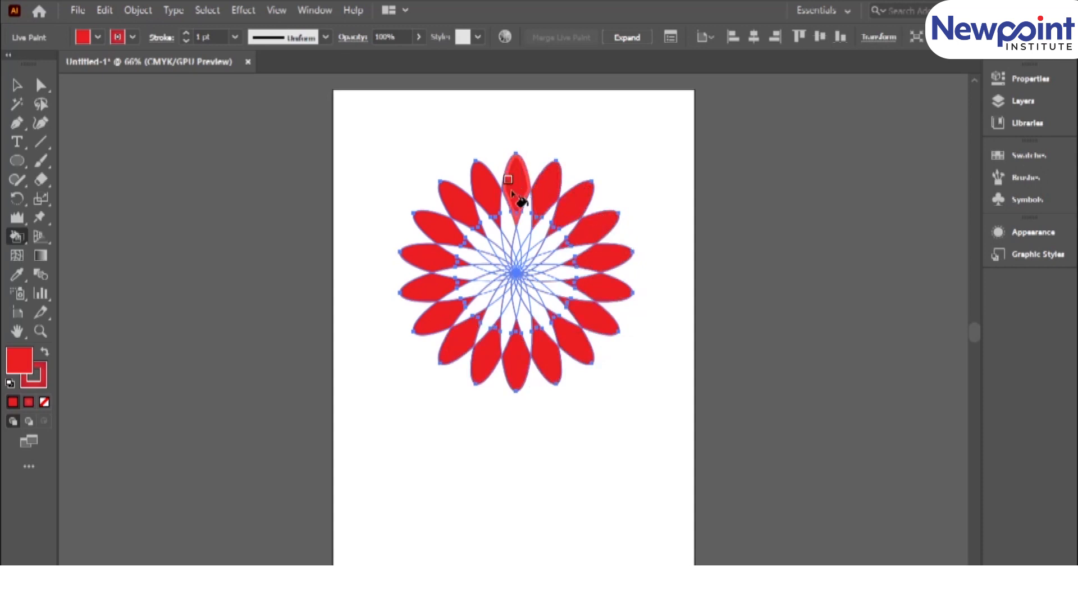
Paint the ring of faces just inside the red petal tips with the bright cyan-blue swatch.
key("ctrl+=")
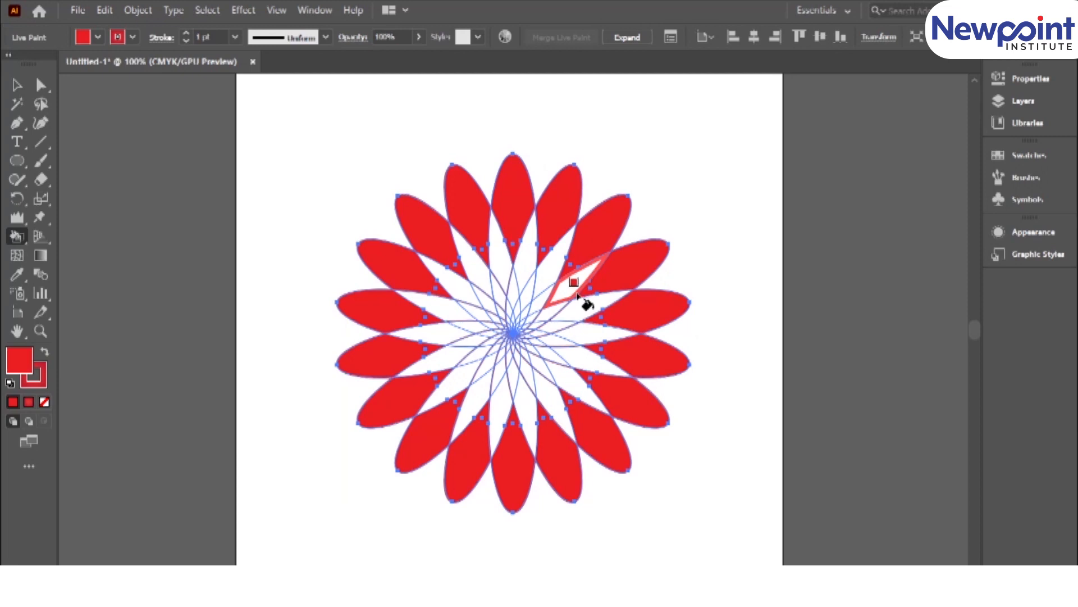
left_click(1015, 155)
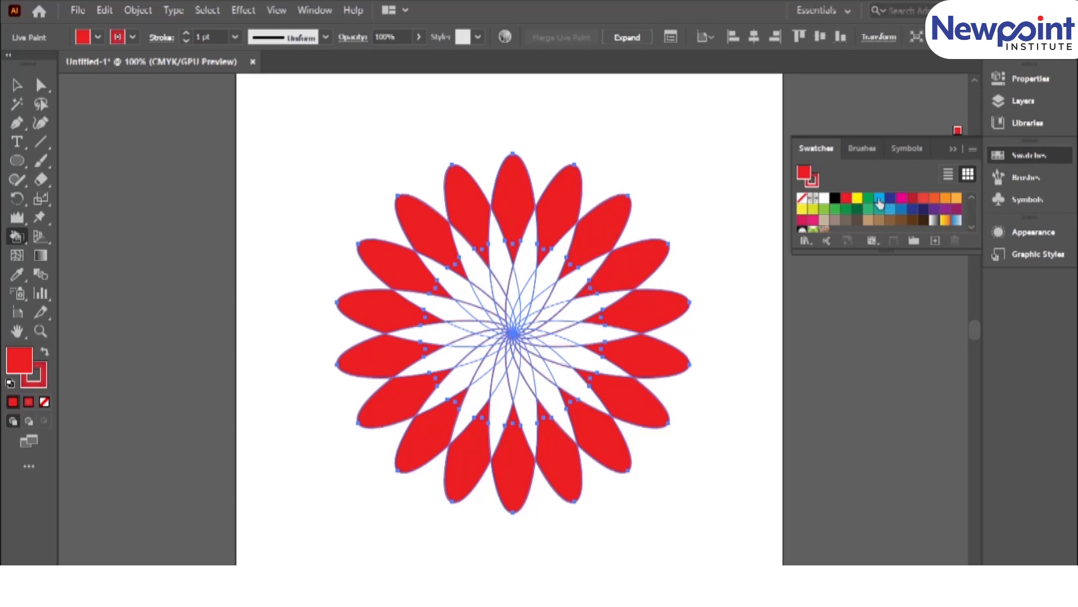
left_click(879, 201)
left_click(555, 261)
left_click(525, 269)
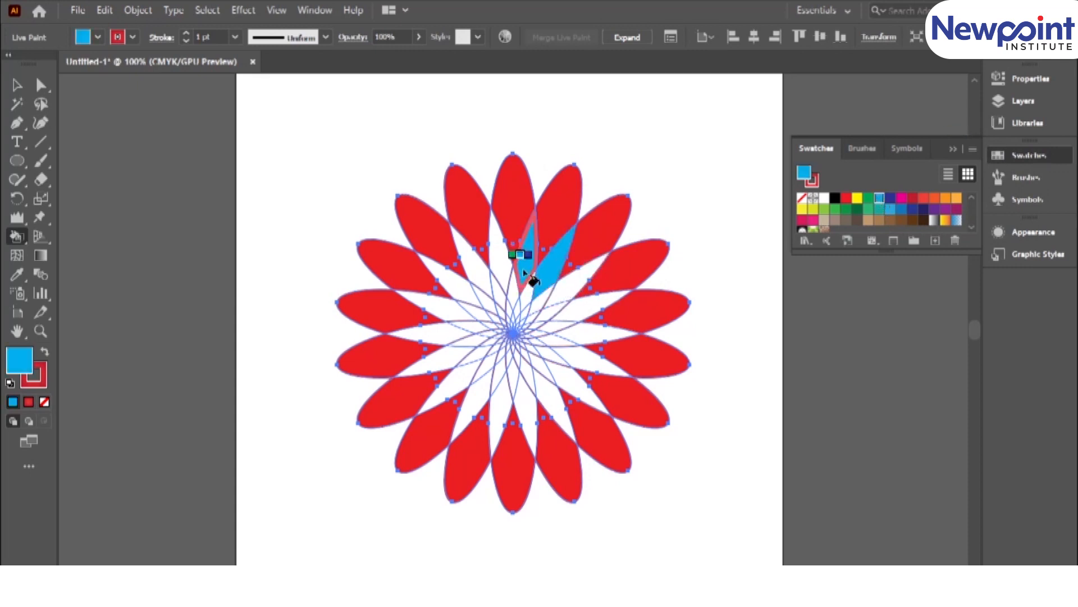
left_click(494, 244)
left_click(471, 259)
left_click(459, 287)
left_click(443, 303)
left_click(442, 335)
left_click(448, 357)
left_click(464, 384)
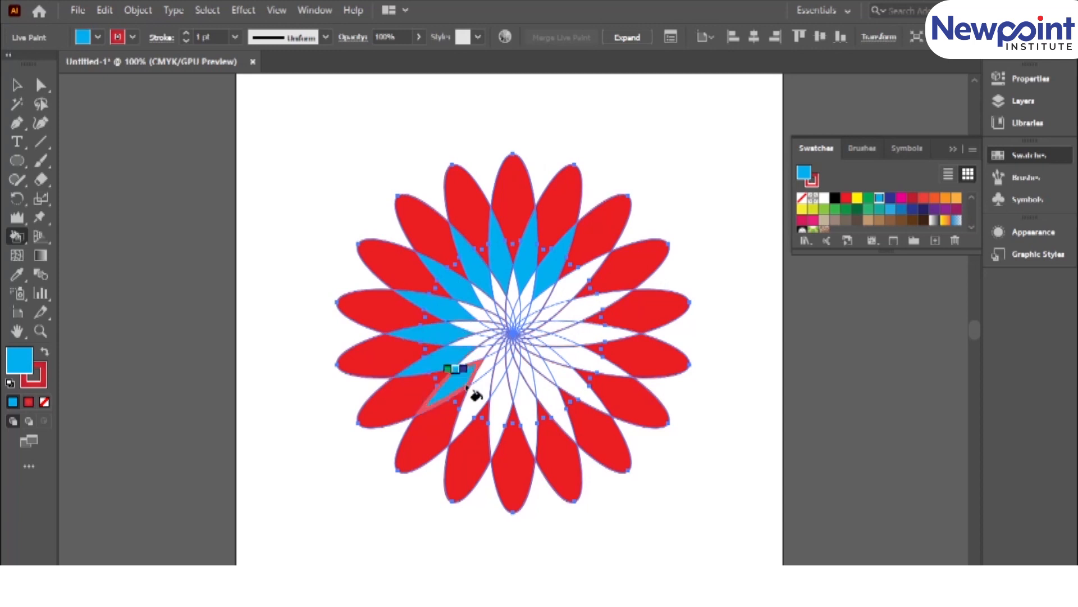
left_click(485, 400)
left_click(514, 413)
left_click(531, 413)
left_click(552, 397)
left_click(574, 384)
left_click(585, 360)
left_click(588, 331)
left_click(586, 307)
left_click(565, 292)
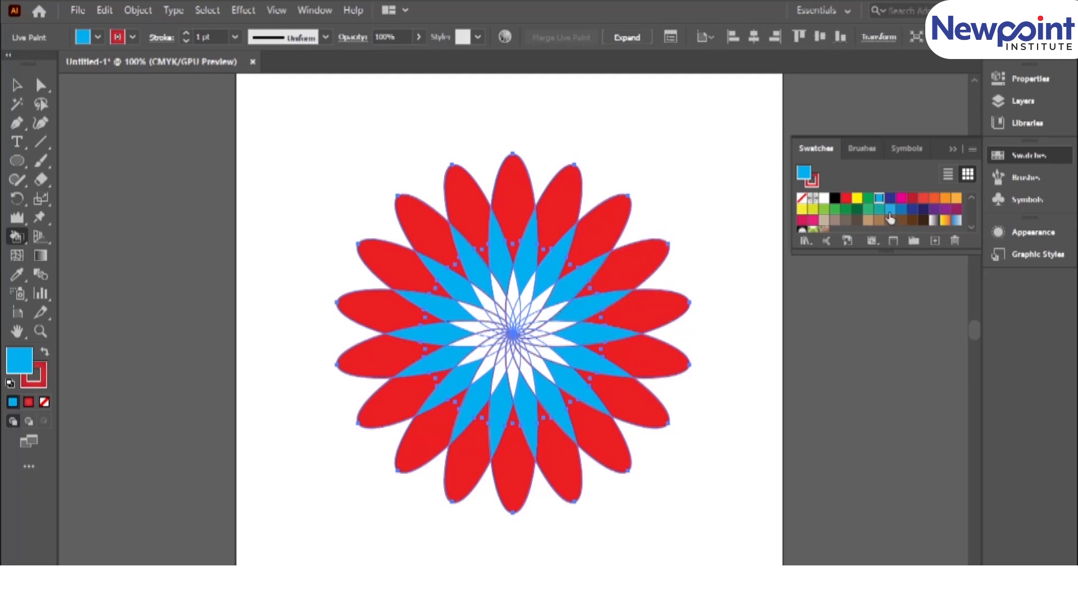
Paint the next inner ring of diamond-shaped faces with the dark green swatch C=90 M=30 Y=95 K=30.
left_click(858, 210)
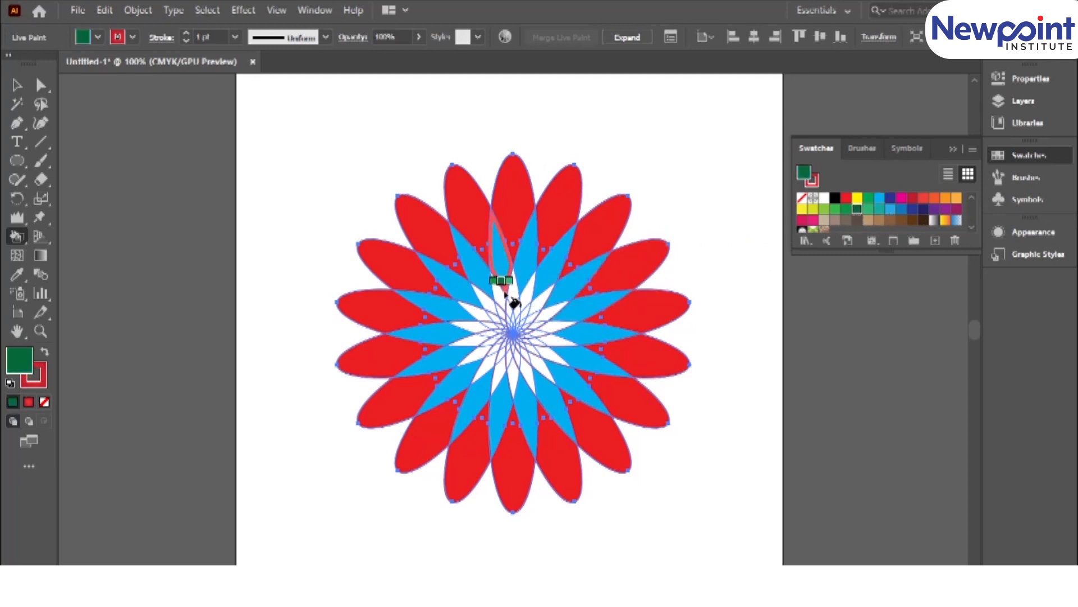
scroll(507, 326, "up", 3)
left_click(510, 194)
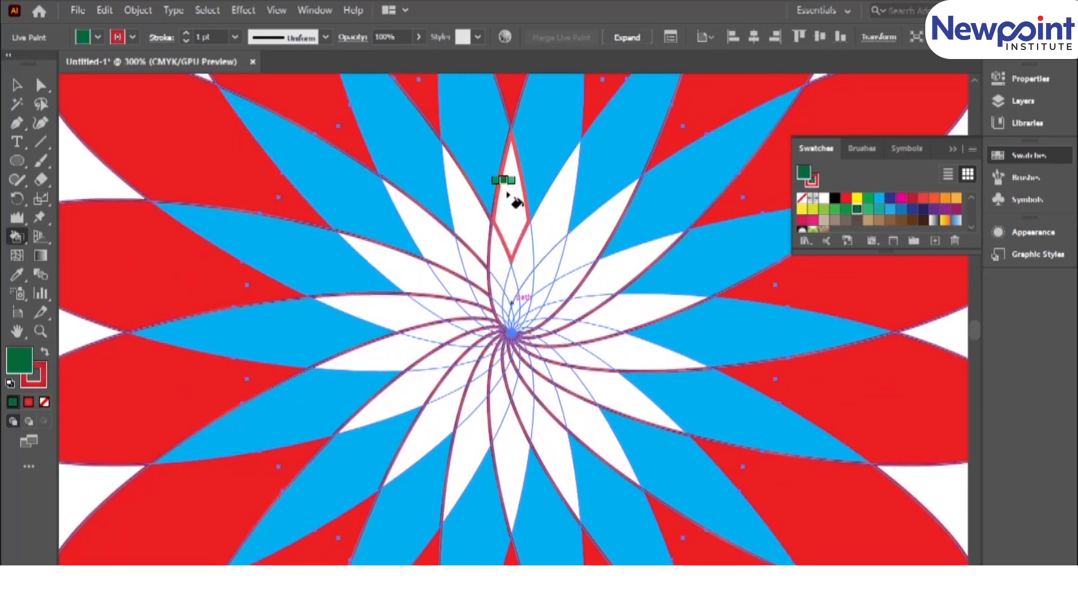
left_click(456, 212)
left_click(419, 234)
left_click(402, 264)
left_click(396, 312)
left_click(396, 348)
left_click(419, 412)
left_click(452, 445)
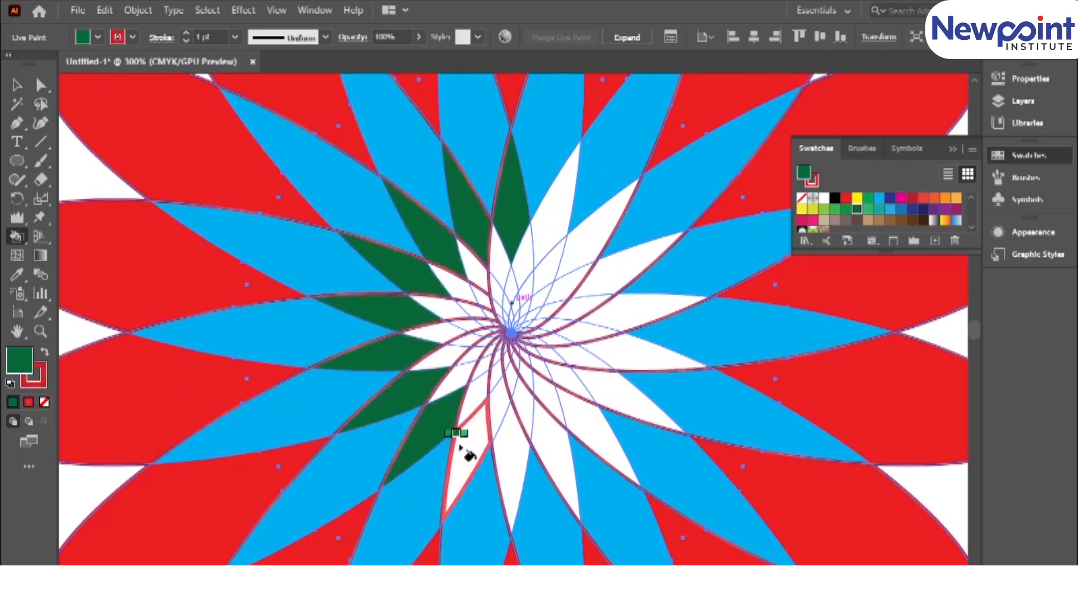
left_click(504, 456)
left_click(552, 450)
left_click(595, 437)
left_click(623, 404)
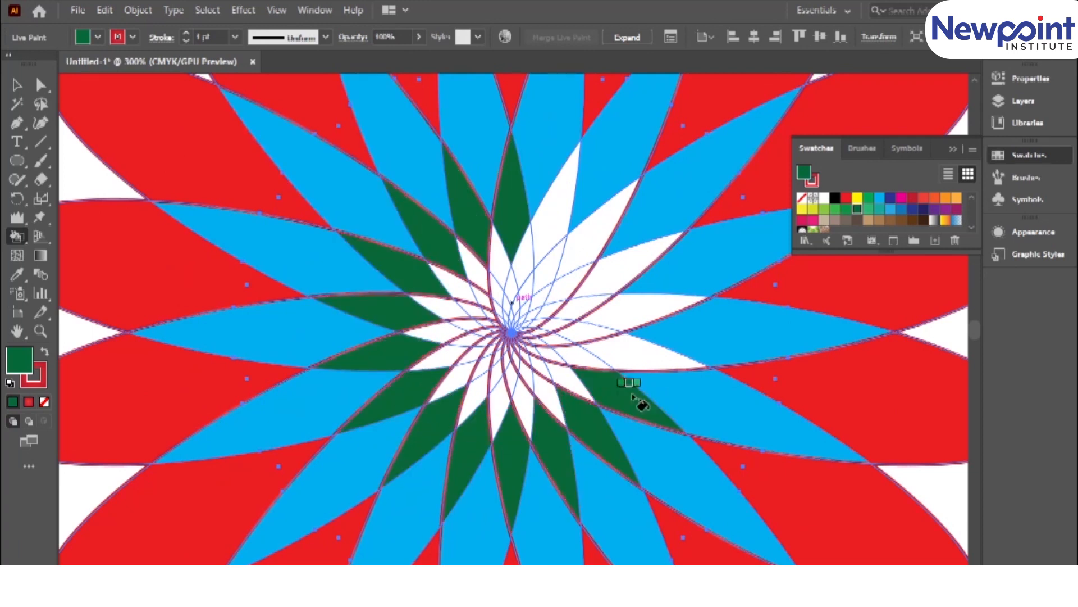
left_click(631, 356)
left_click(637, 314)
left_click(629, 276)
left_click(599, 231)
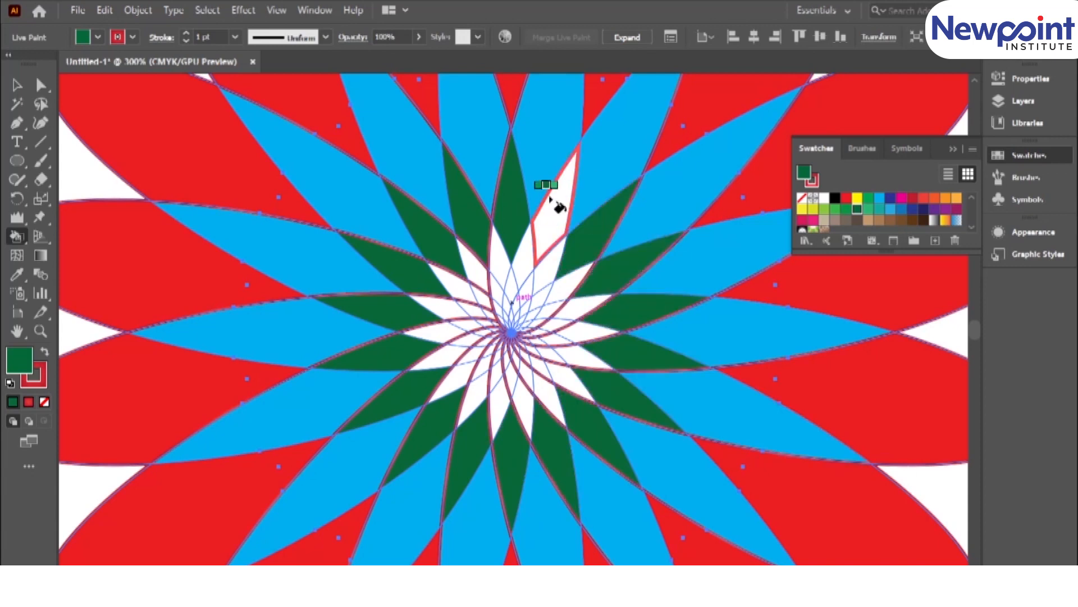
left_click(557, 199)
Paint the ring of faces just inside the dark green one with the softer light blue swatch.
key("ctrl+plus")
key("ctrl+plus")
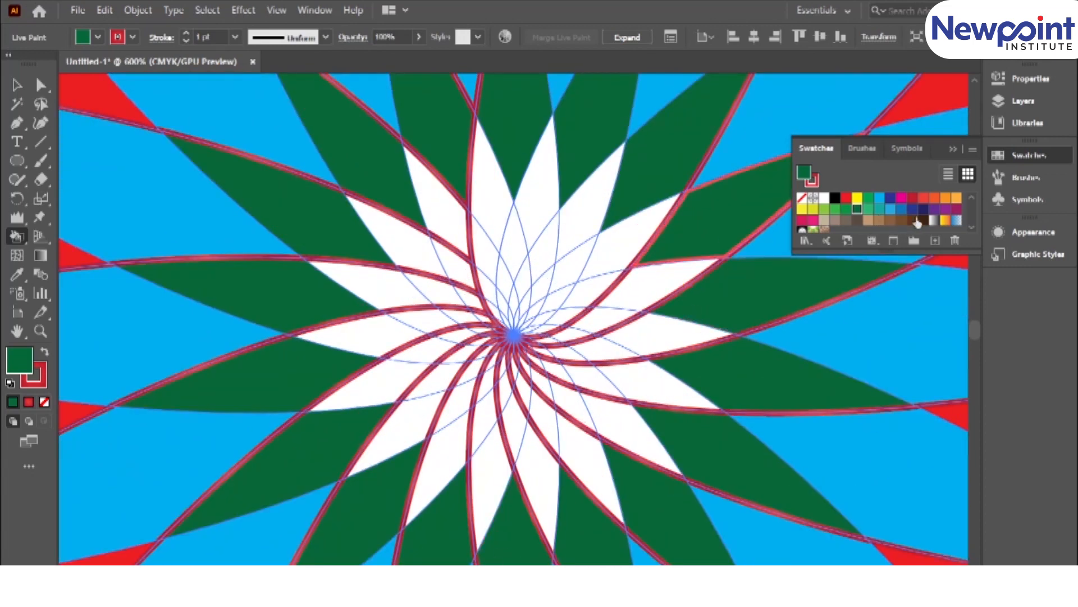
left_click(891, 209)
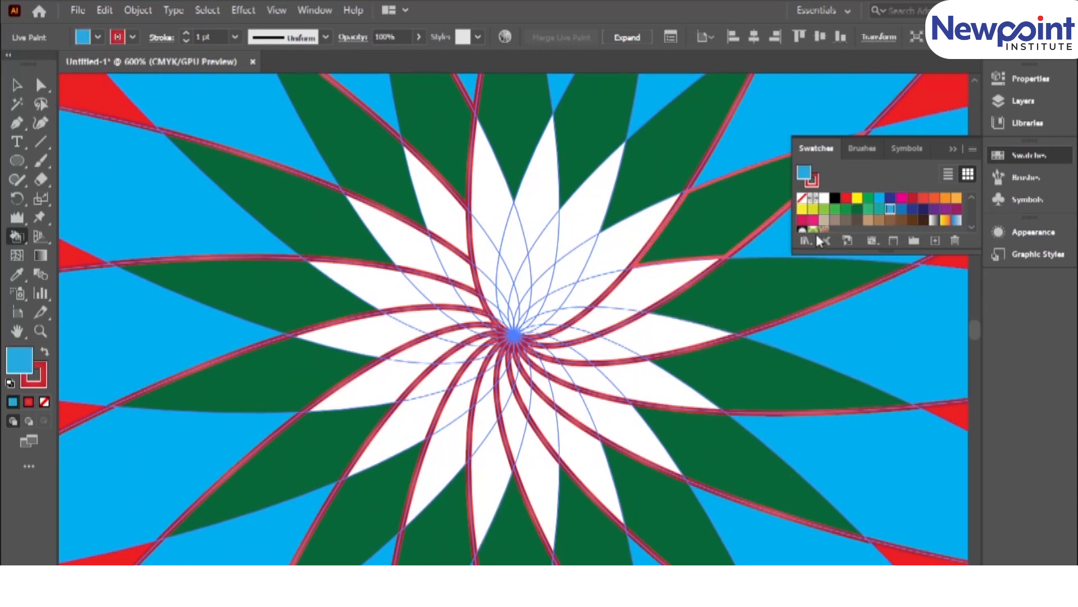
mouse_move(548, 197)
left_mouse_down()
mouse_move(624, 237)
mouse_move(653, 330)
mouse_move(650, 385)
mouse_move(614, 399)
mouse_move(601, 450)
mouse_move(547, 477)
mouse_move(438, 458)
mouse_move(397, 425)
mouse_move(365, 333)
mouse_move(363, 286)
mouse_move(387, 233)
mouse_move(443, 204)
mouse_move(487, 234)
left_mouse_up()
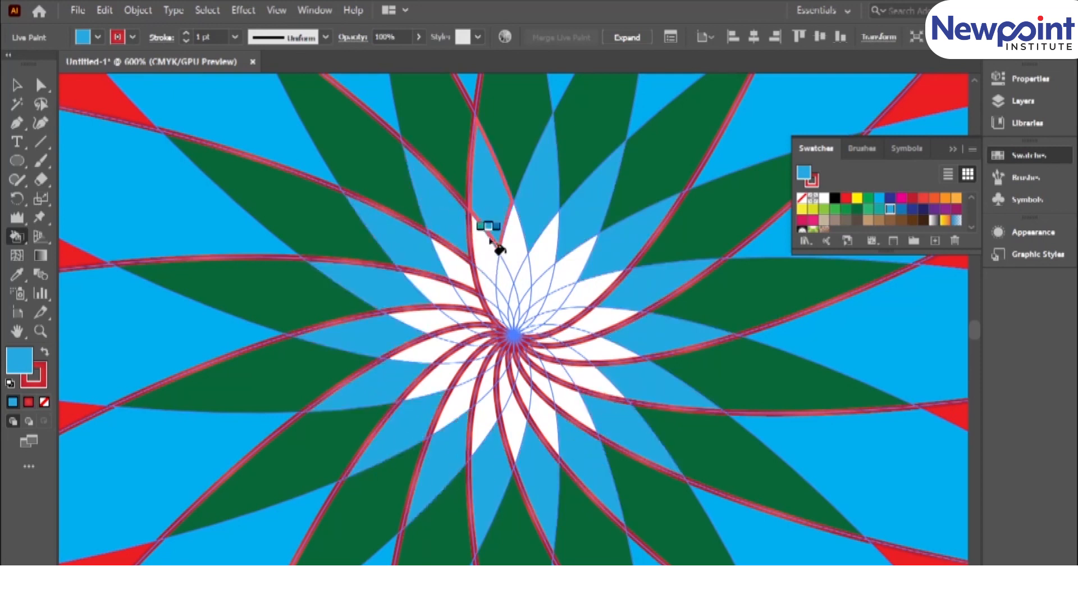
Remove the red stroke from the whole Live Paint flower by setting its stroke to None.
key("ctrl+0")
key("ctrl+plus")
key("v")
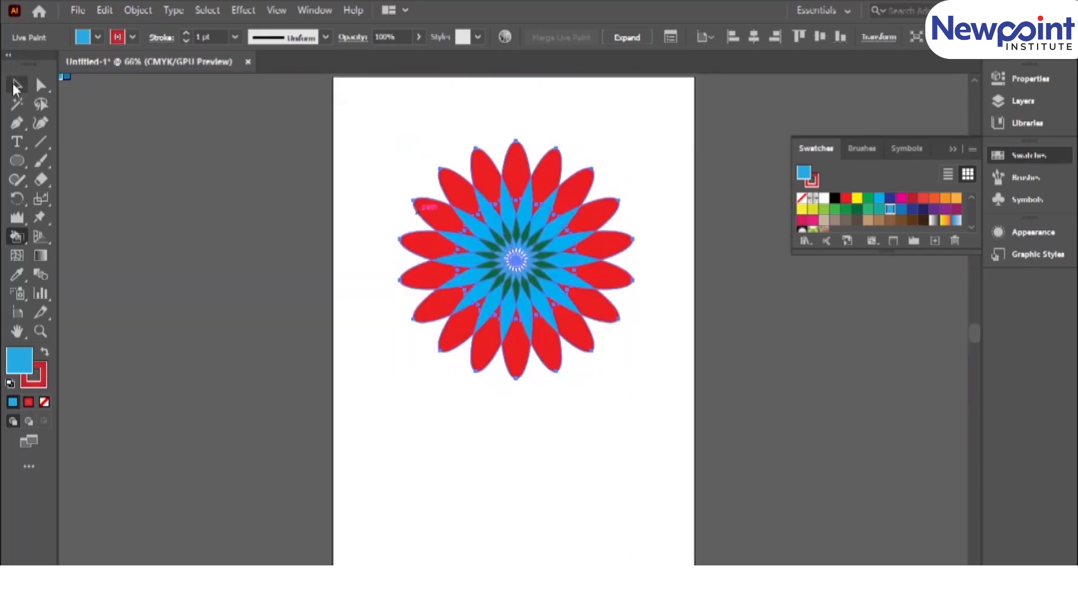
left_click(584, 434)
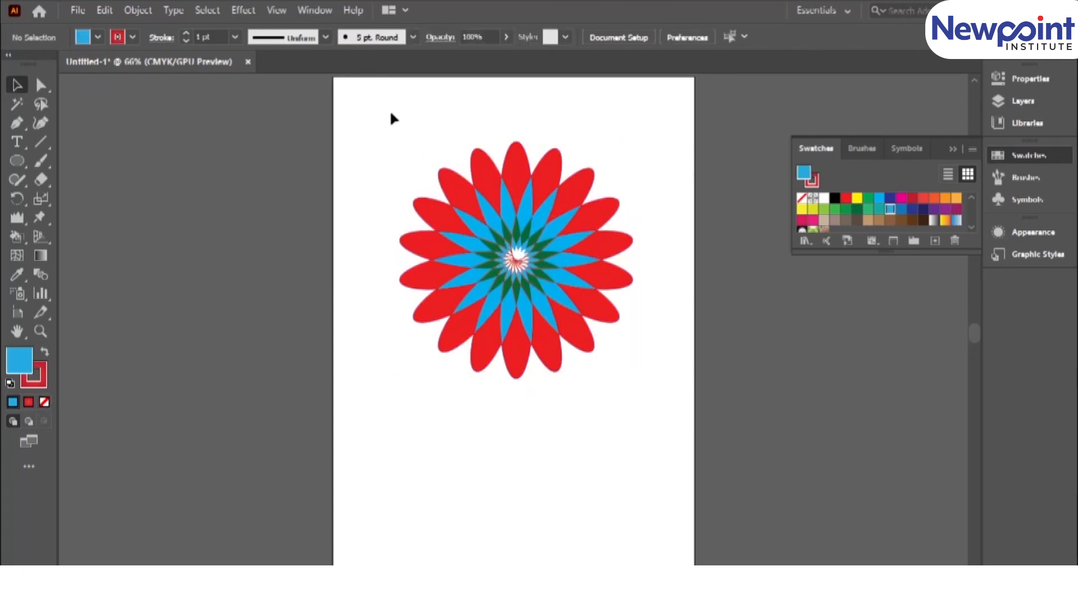
left_click_drag(336, 122, 685, 405)
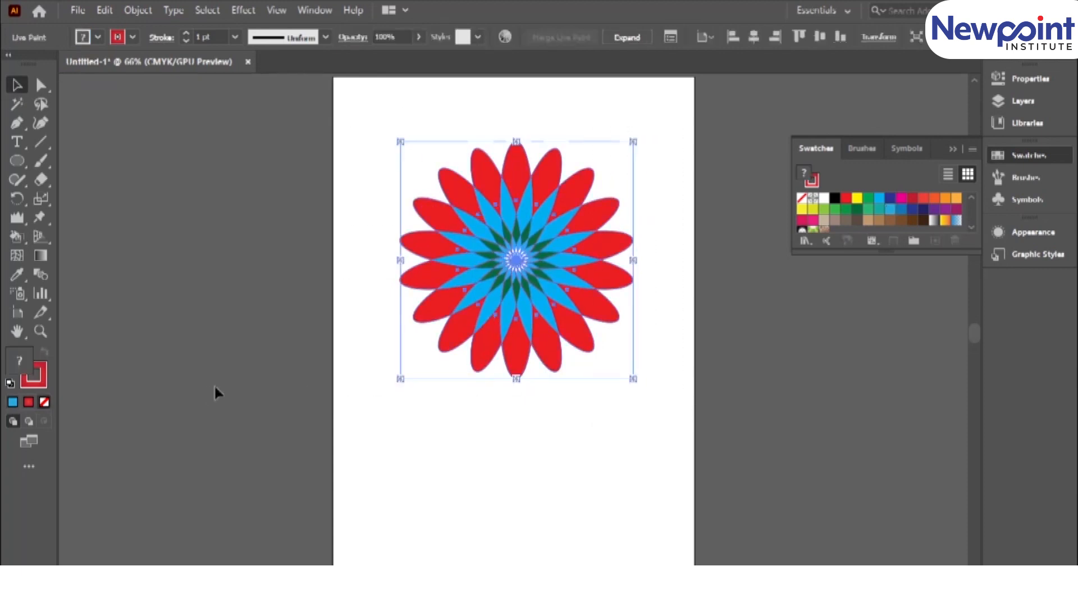
left_click(46, 366)
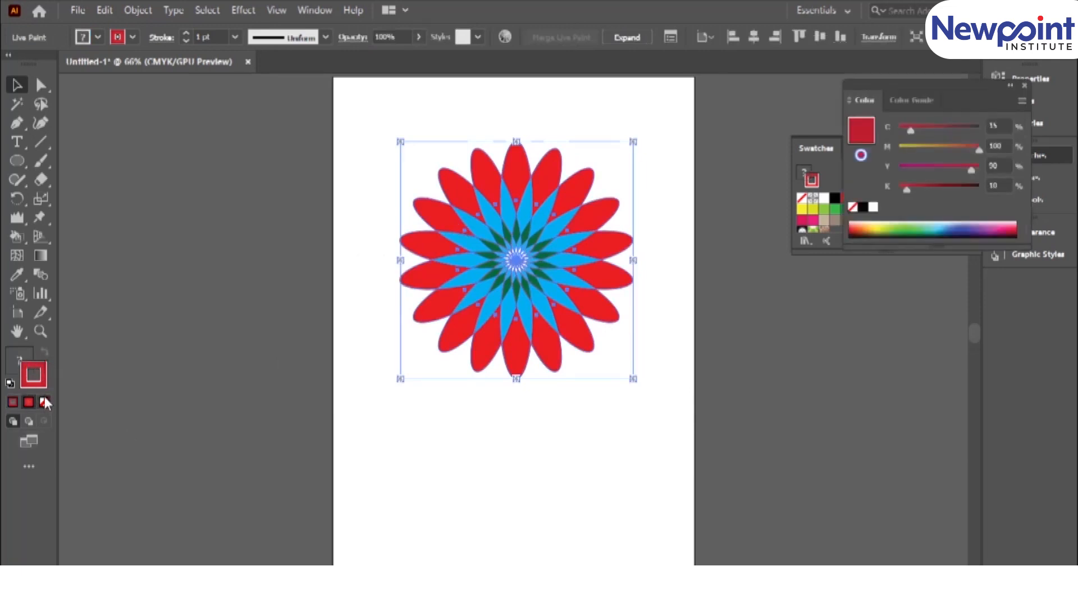
left_click(45, 401)
left_click(423, 447)
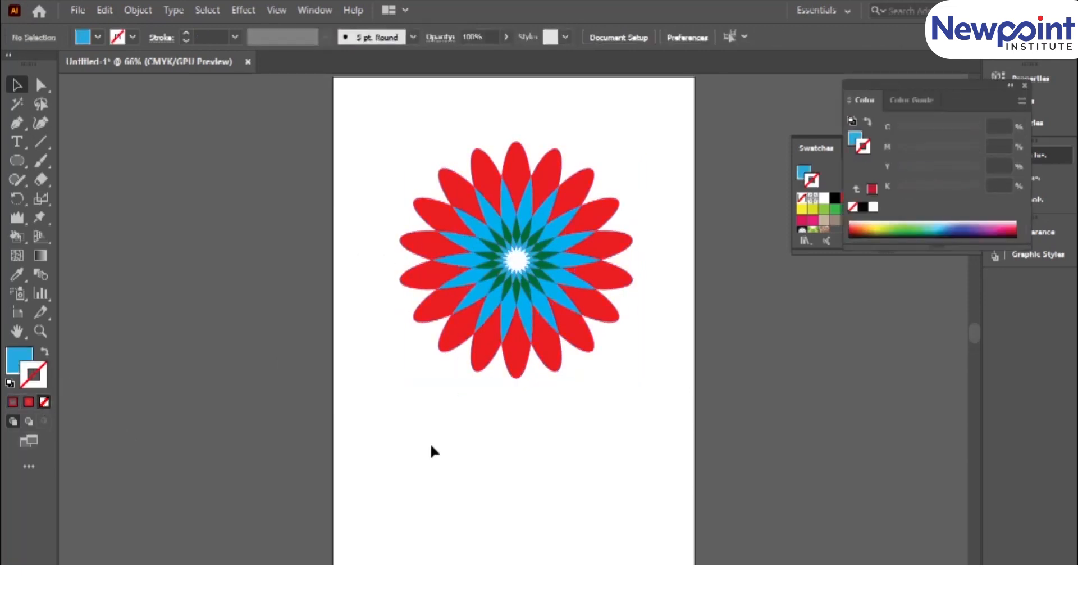
key("ctrl+plus")
key("ctrl+plus")
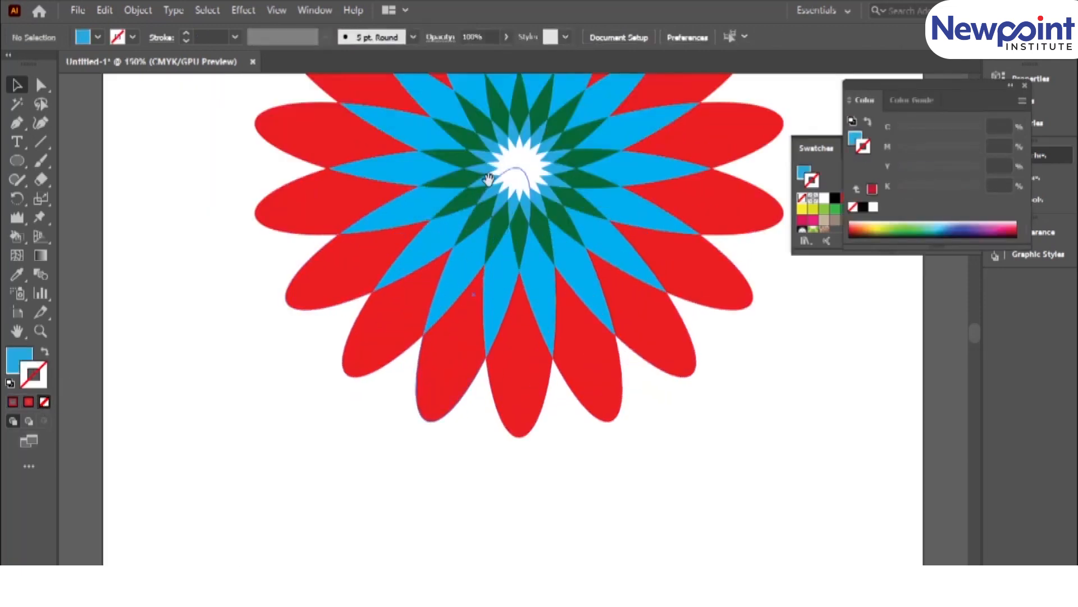
key("ctrl+minus")
key("ctrl+minus")
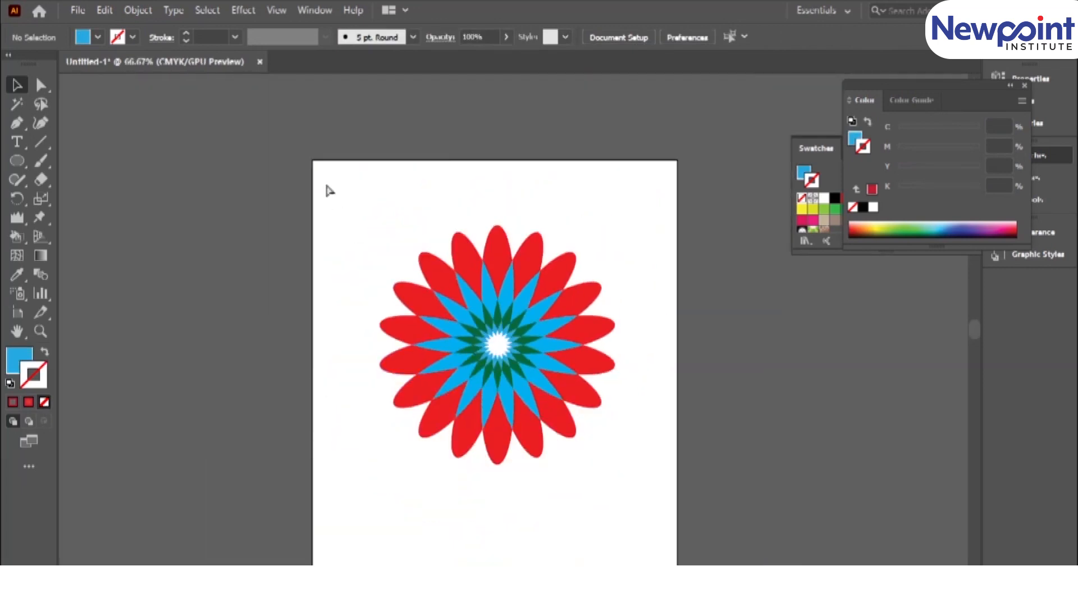
Reposition the complete Live Paint flower as a single object near the middle of the artboard's width.
left_click(467, 353)
left_click_drag(479, 293, 435, 283)
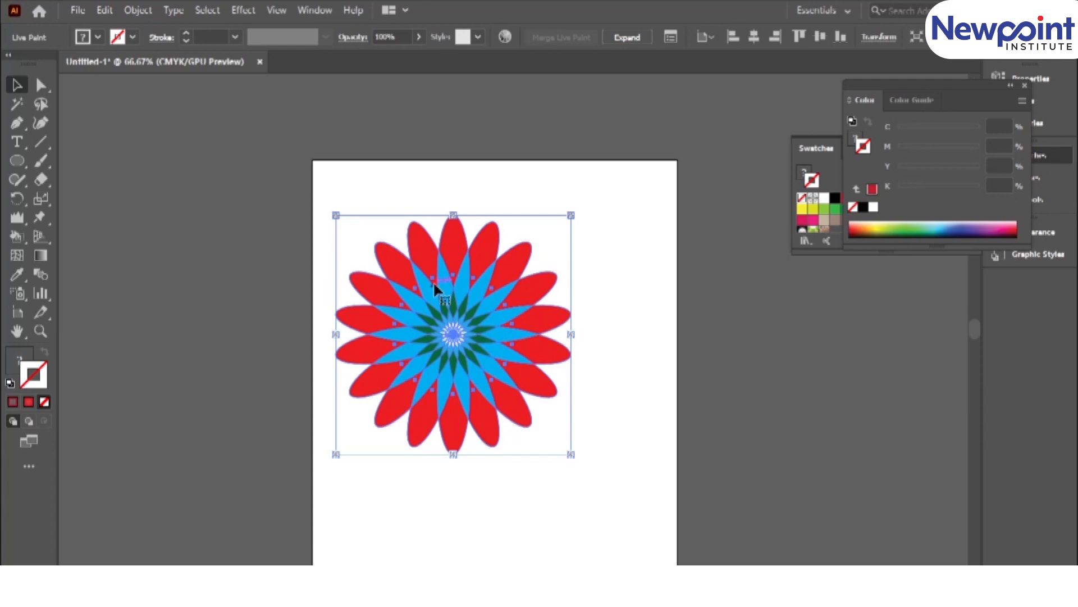
left_click(447, 490)
left_click(448, 429)
left_click(474, 488)
left_click(438, 377)
left_click_drag(470, 343, 521, 333)
left_click(152, 10)
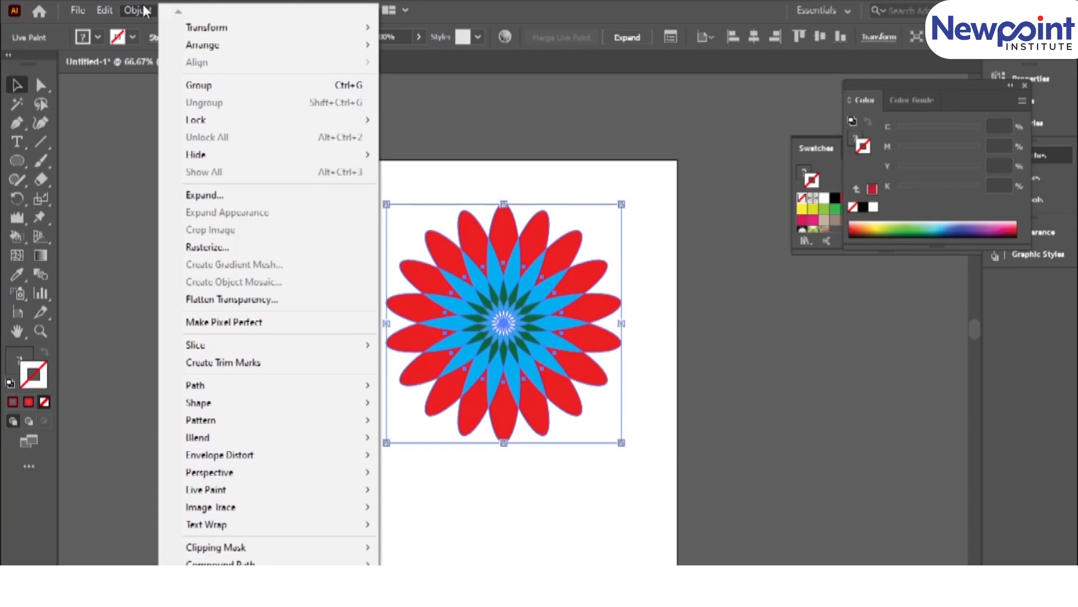
left_click(117, 151)
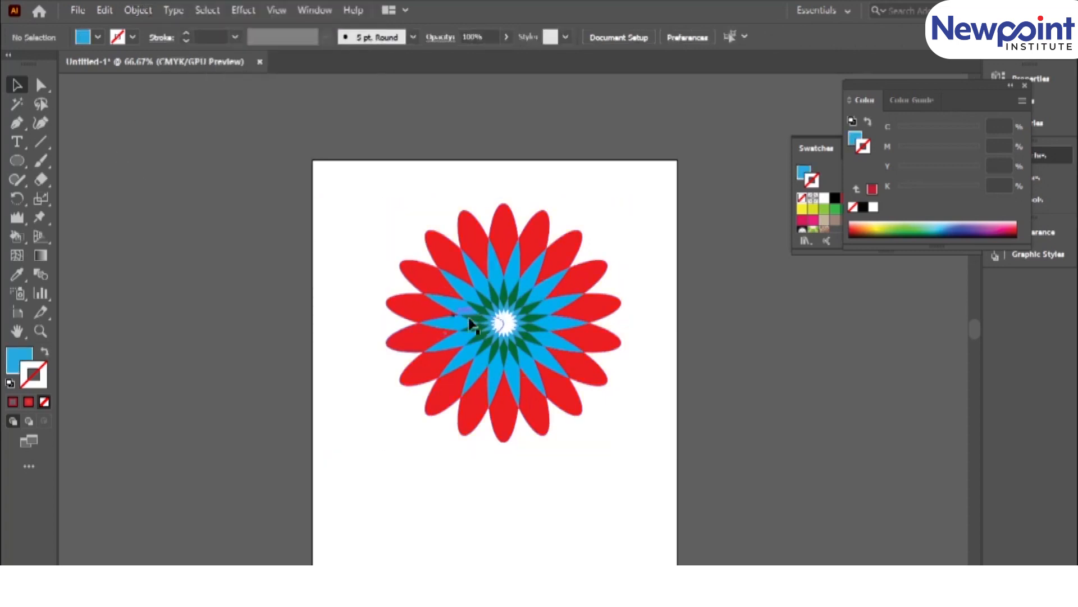
left_click(449, 266)
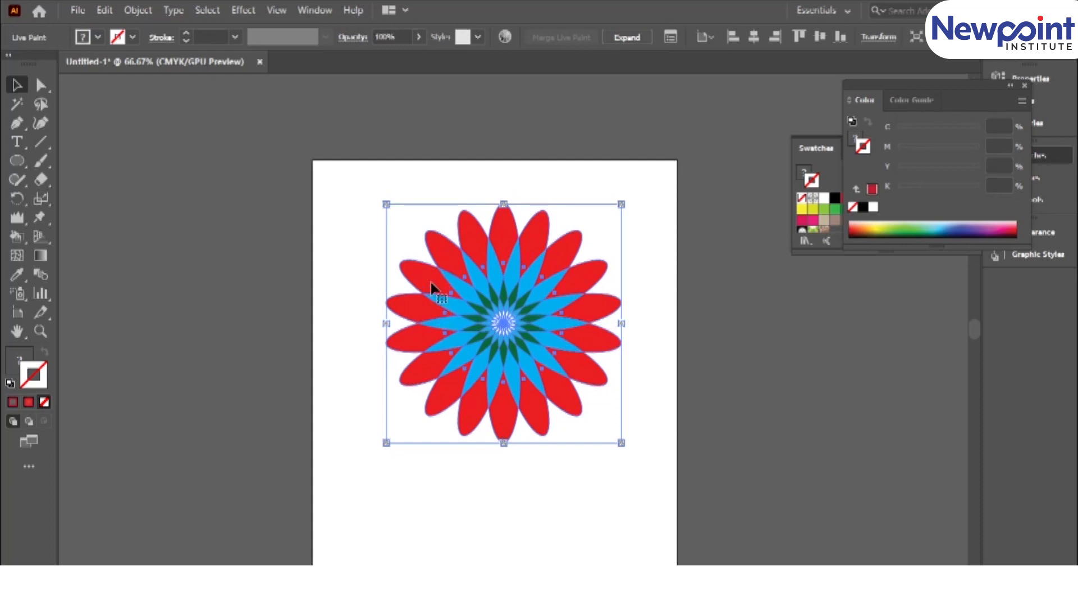
left_click_drag(553, 363, 555, 357)
left_click_drag(556, 287, 521, 296)
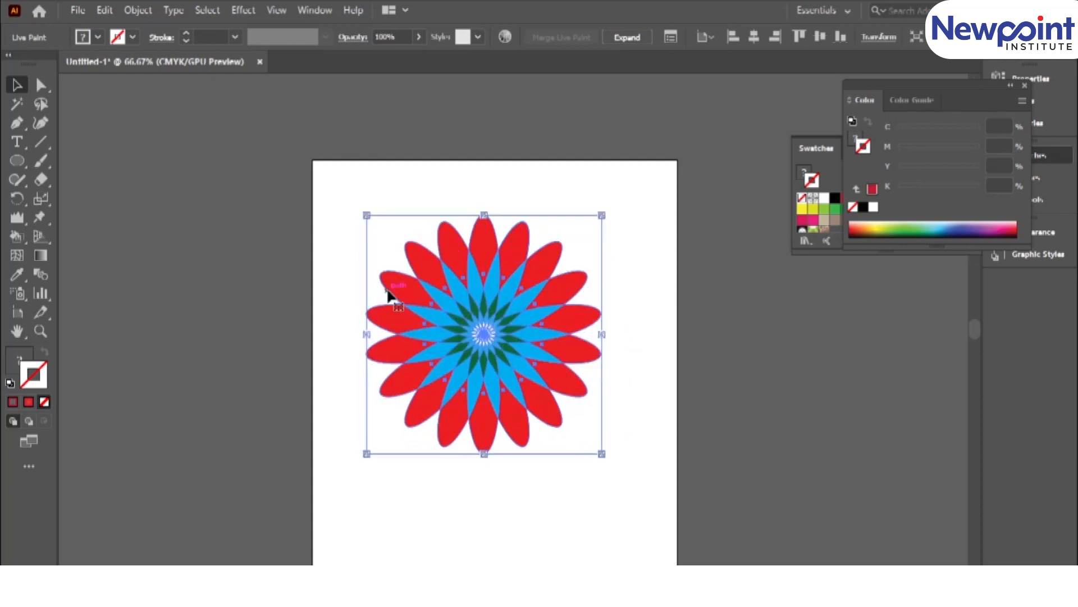
Recolour one upper-left red petal tip green (C=60, M=0, Y=100, K=0) using Live Paint Selection and copy that fill to the opposite tip.
left_click(17, 237)
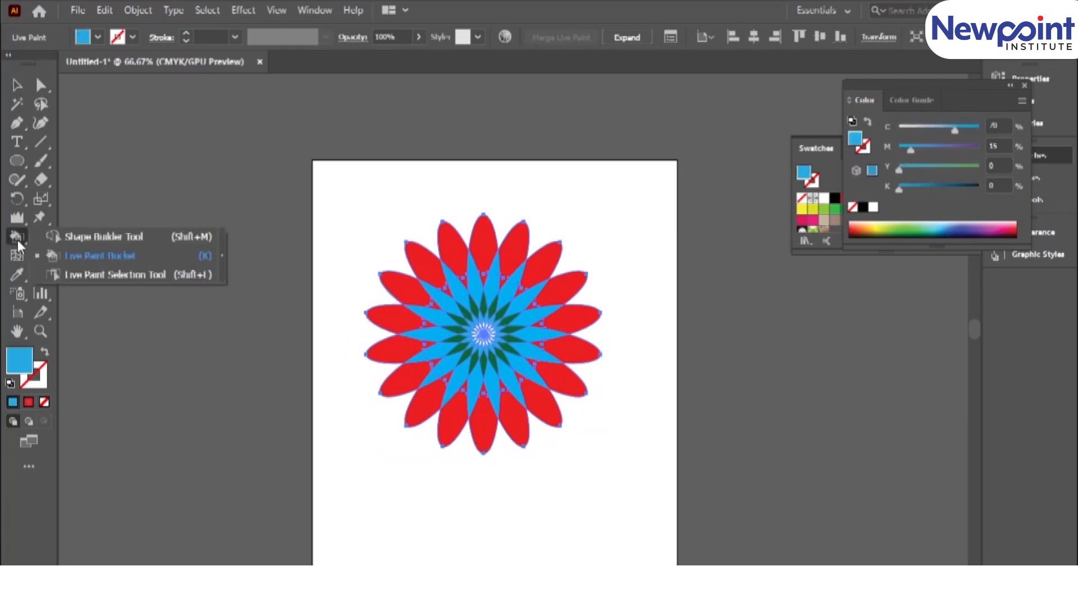
left_click(82, 278)
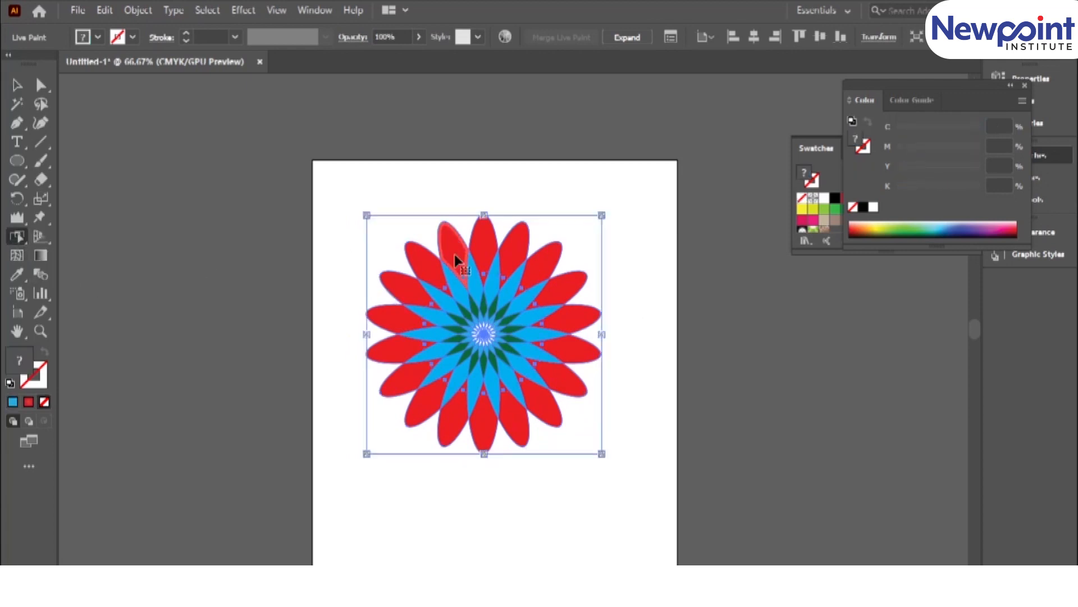
key("ctrl+=")
key("ctrl+=")
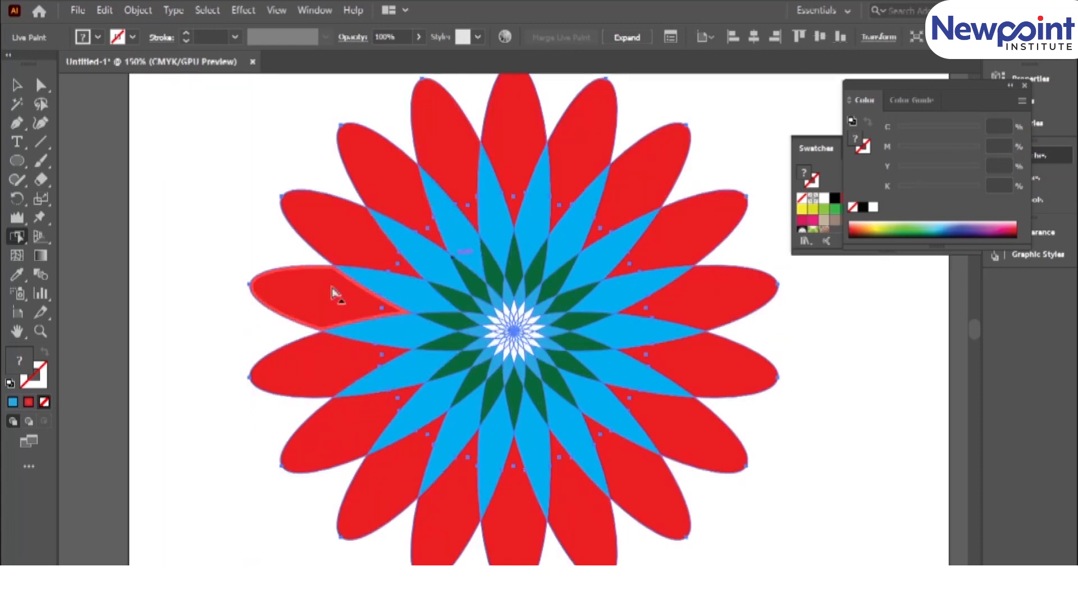
left_click(346, 235)
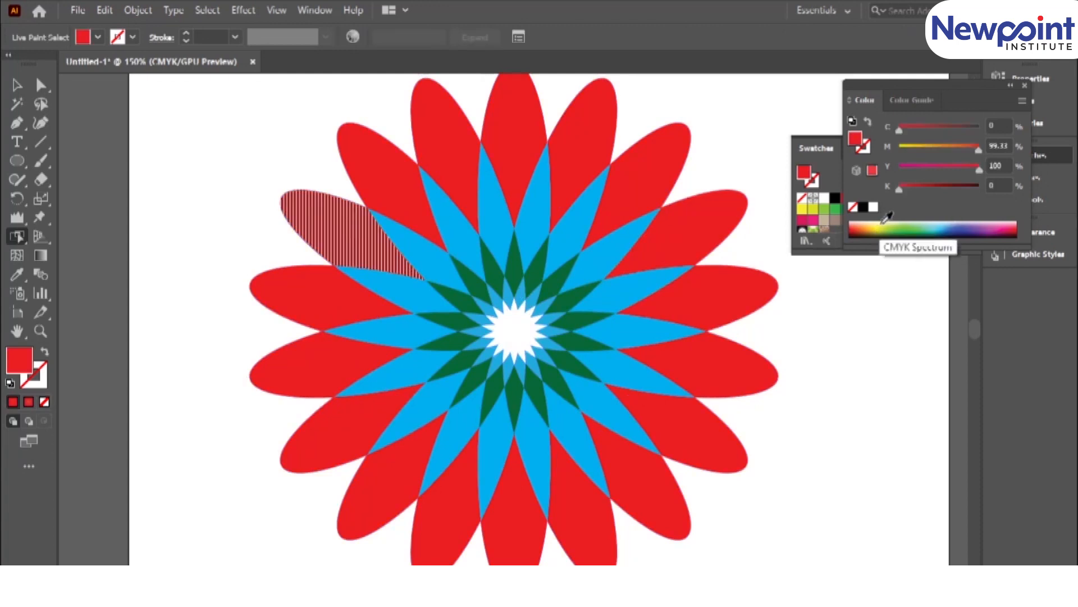
left_click(906, 225)
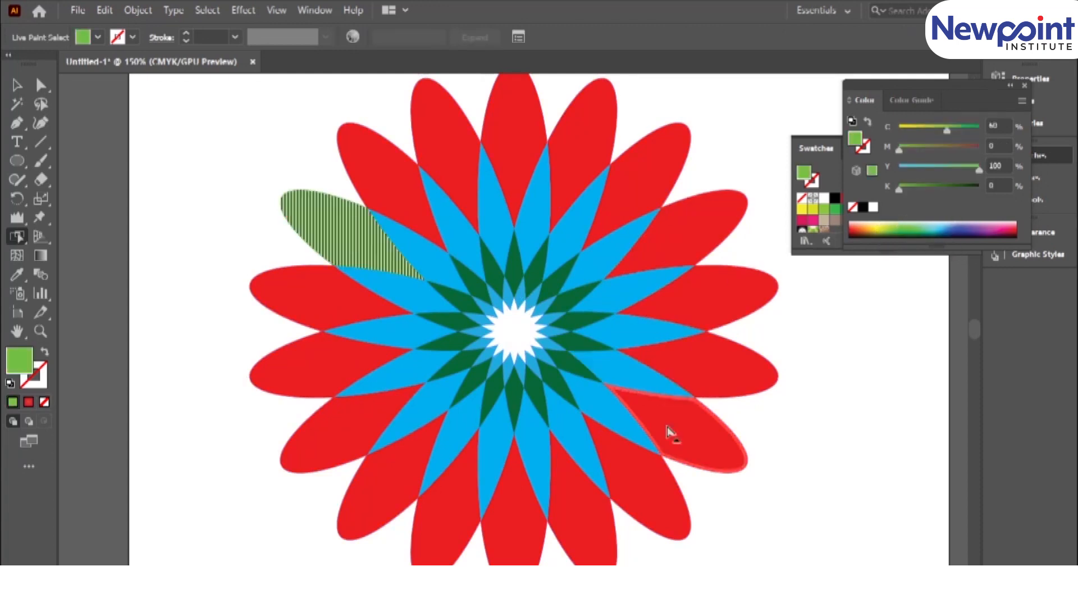
left_click(706, 458)
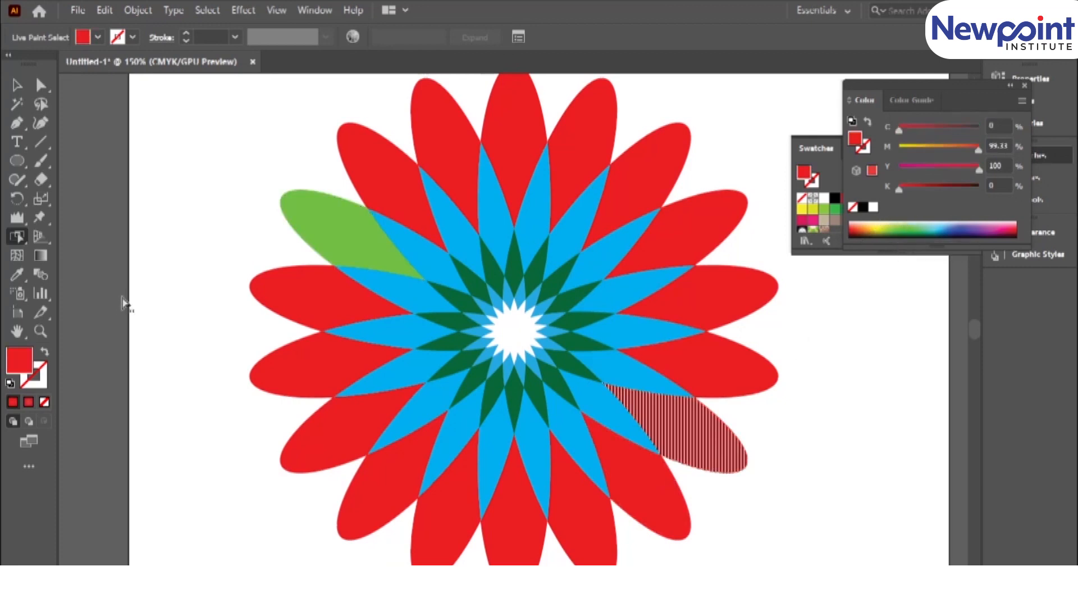
left_click(378, 231)
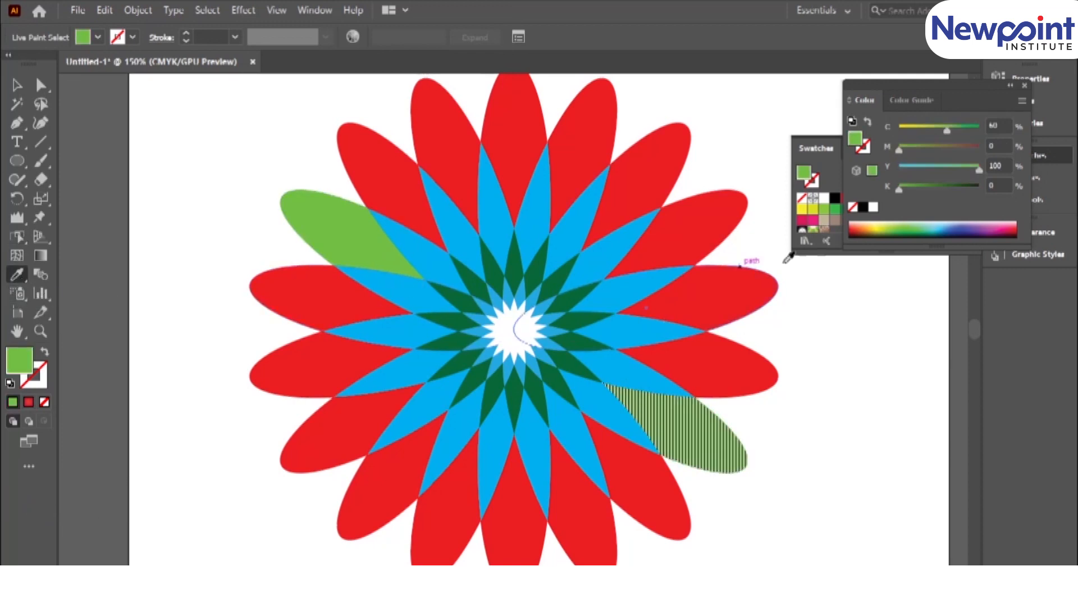
Select the eight alternate red petal tips between the green ones with Live Paint Selection and recolour them pale yellow-green (C=15, M=0, Y=67.06, K=0).
left_click(16, 236)
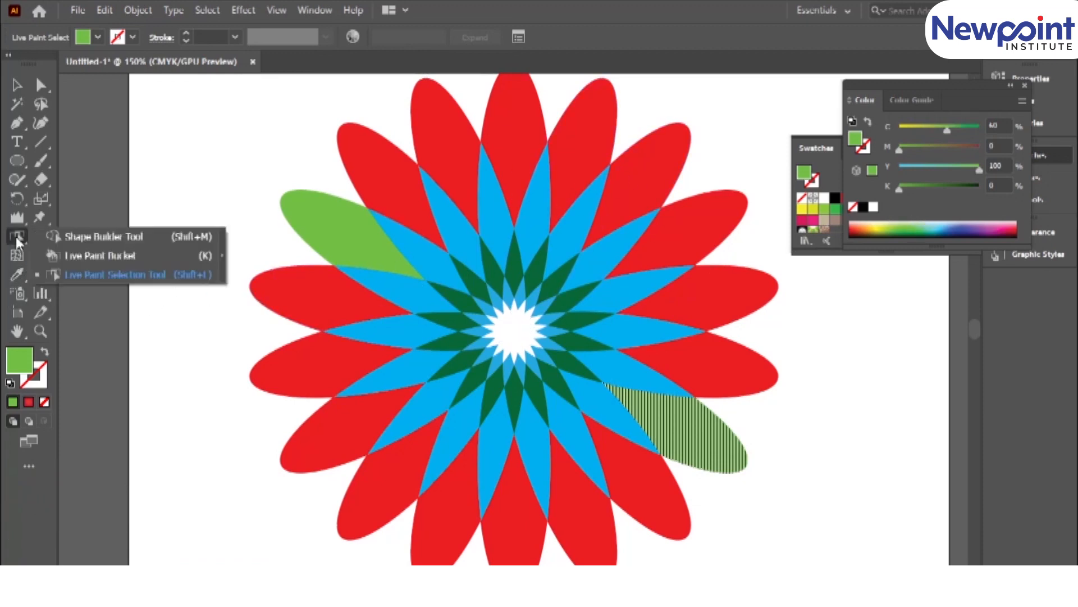
left_click(92, 274)
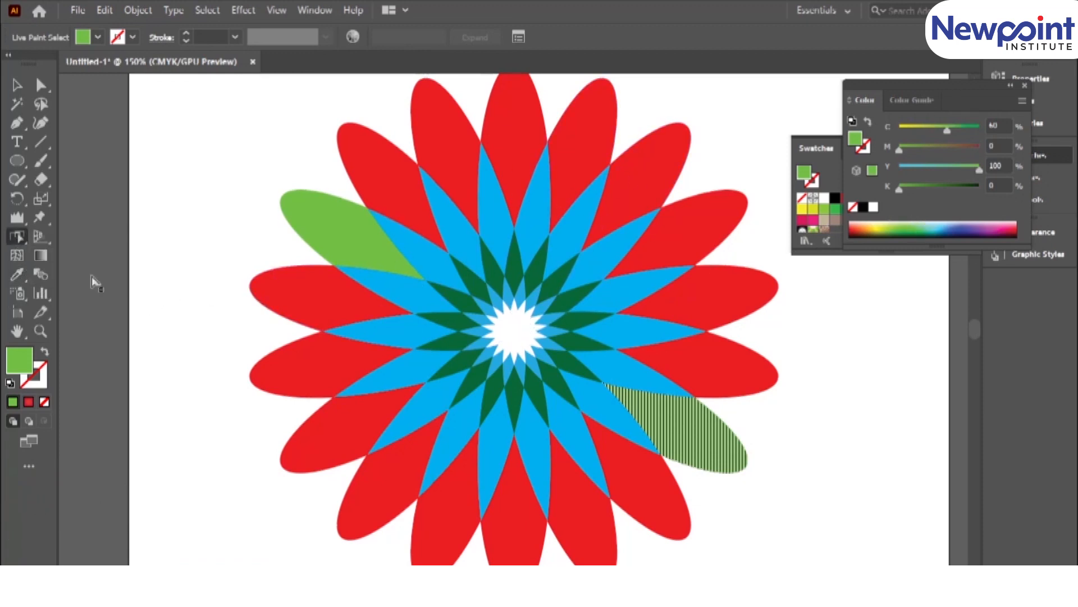
left_click(524, 136)
left_click(524, 525, "shift")
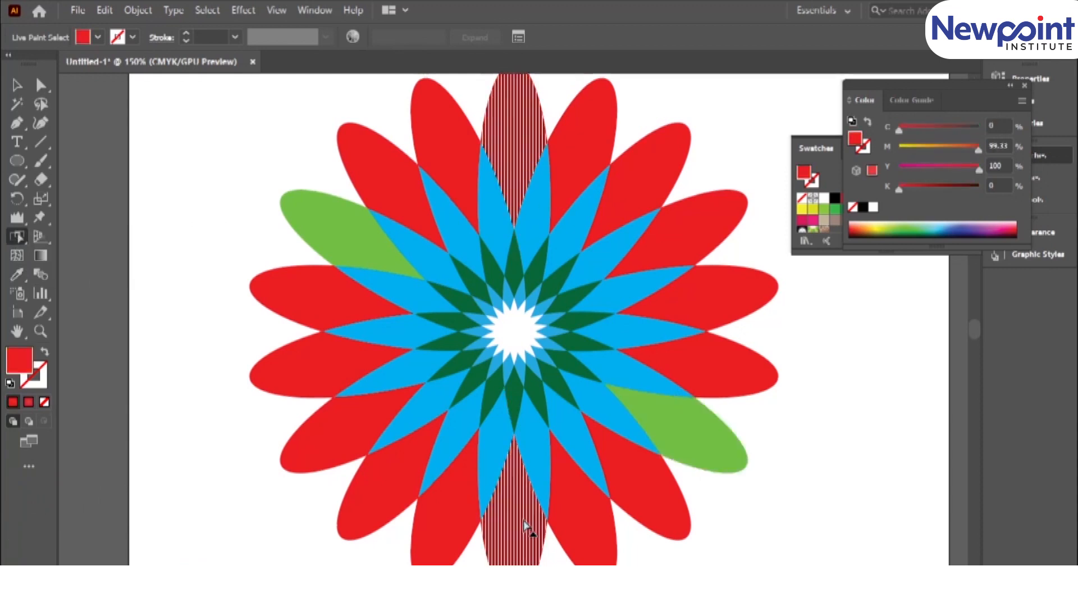
left_click(656, 181, "shift")
left_click(711, 296, "shift")
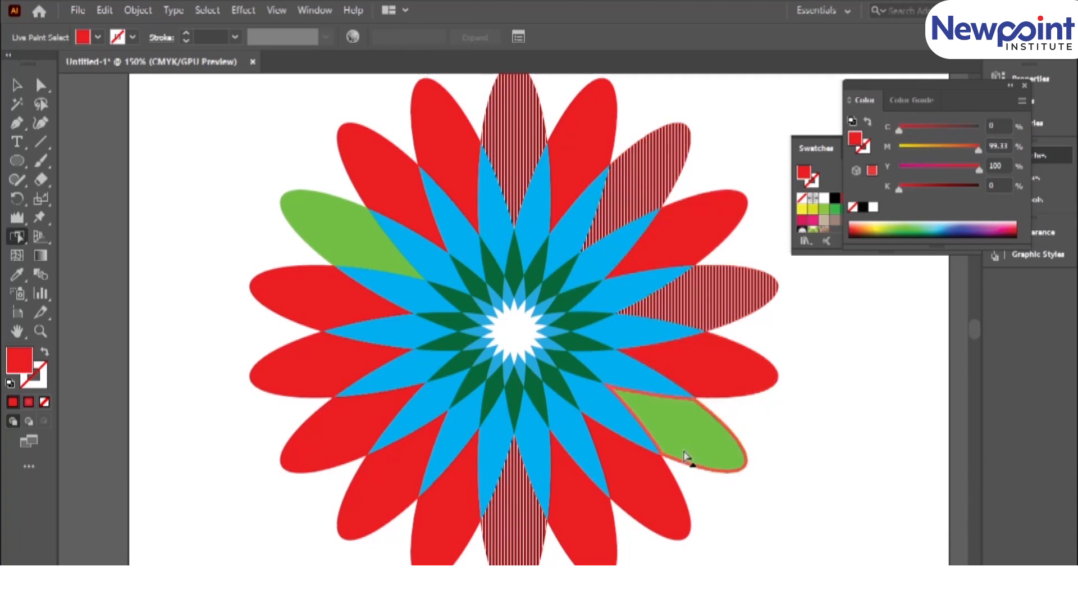
left_click(657, 508, "shift")
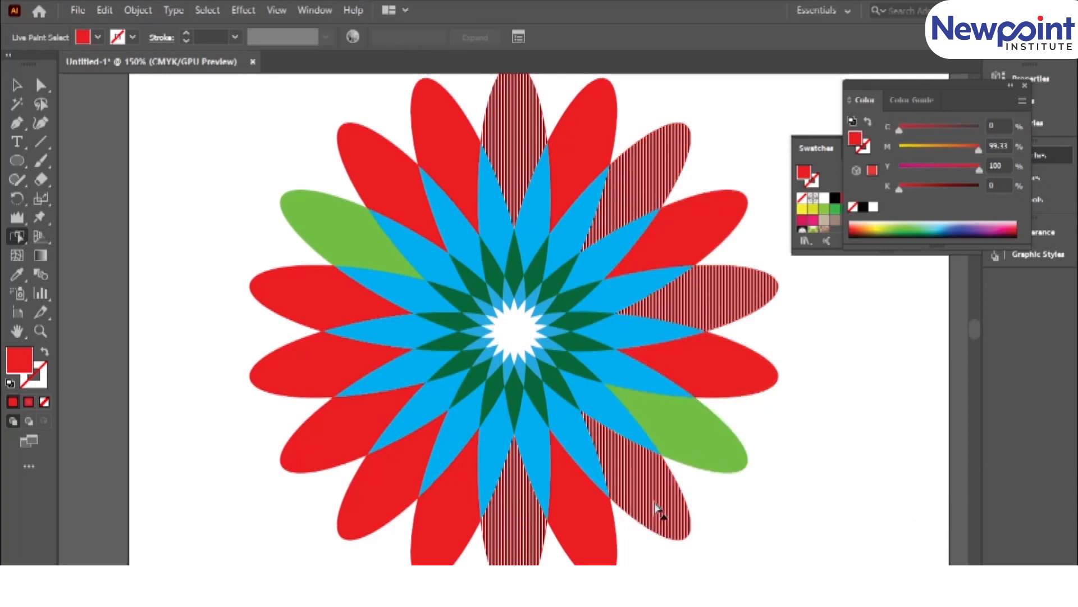
left_click(386, 500, "shift")
left_click(313, 362, "shift")
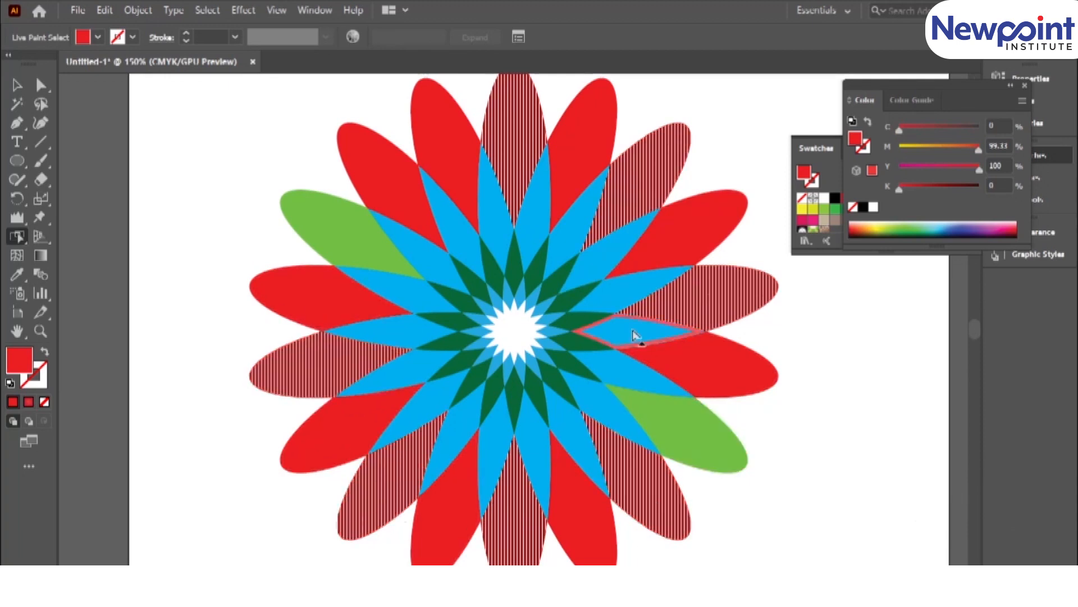
left_click(381, 151, "shift")
left_click(899, 223)
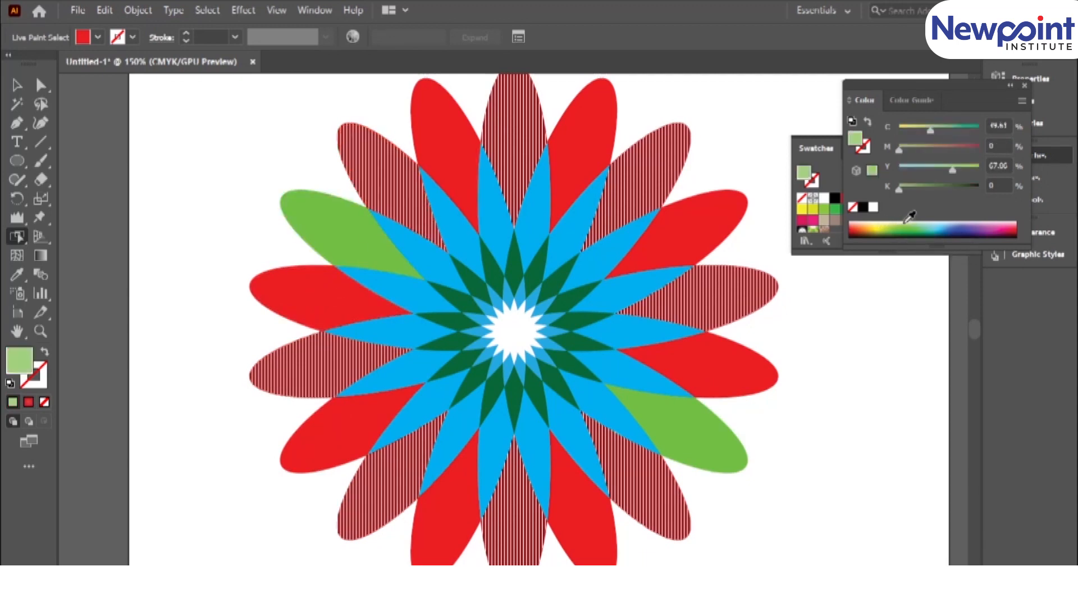
mouse_move(931, 127)
left_mouse_down()
mouse_move(945, 126)
mouse_move(912, 130)
left_mouse_up()
left_click(276, 260)
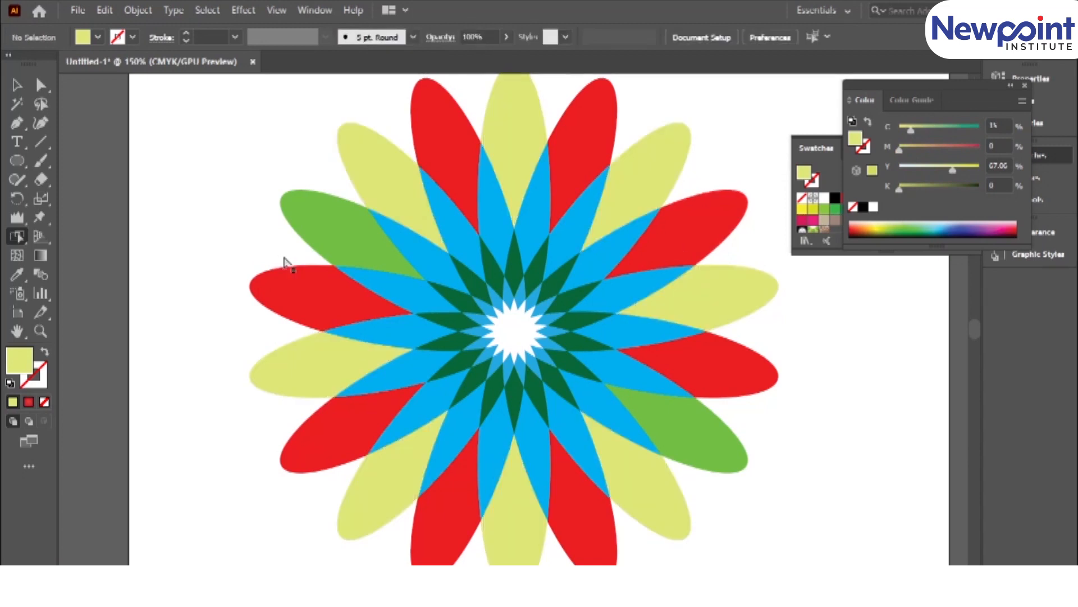
key("ctrl+minus")
mouse_move(9, 240)
left_mouse_down()
mouse_move(70, 254)
mouse_move(85, 278)
left_mouse_up()
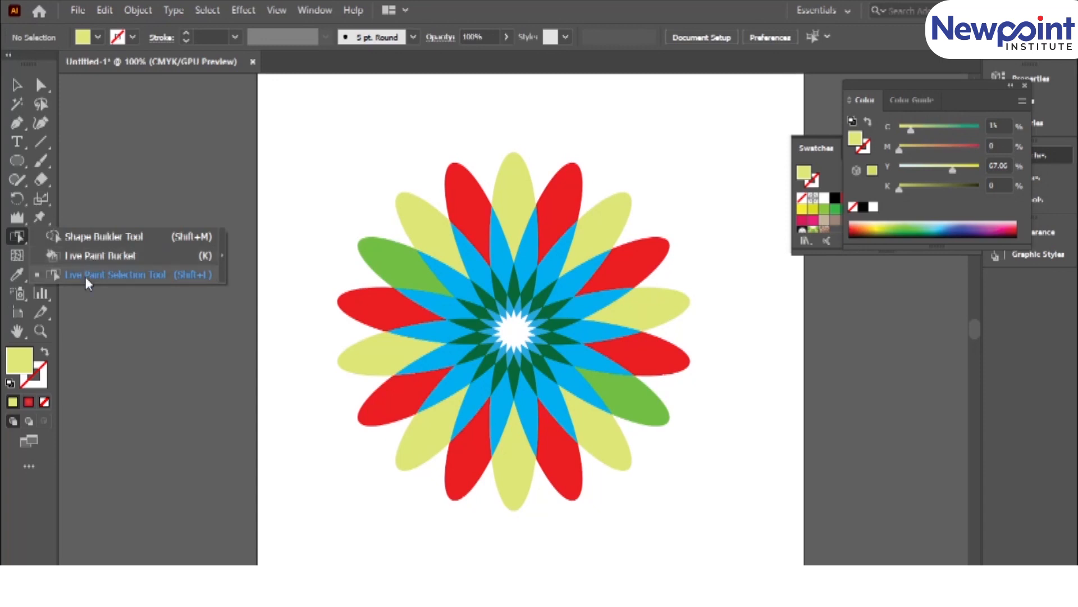
left_click(18, 231)
left_click(18, 231)
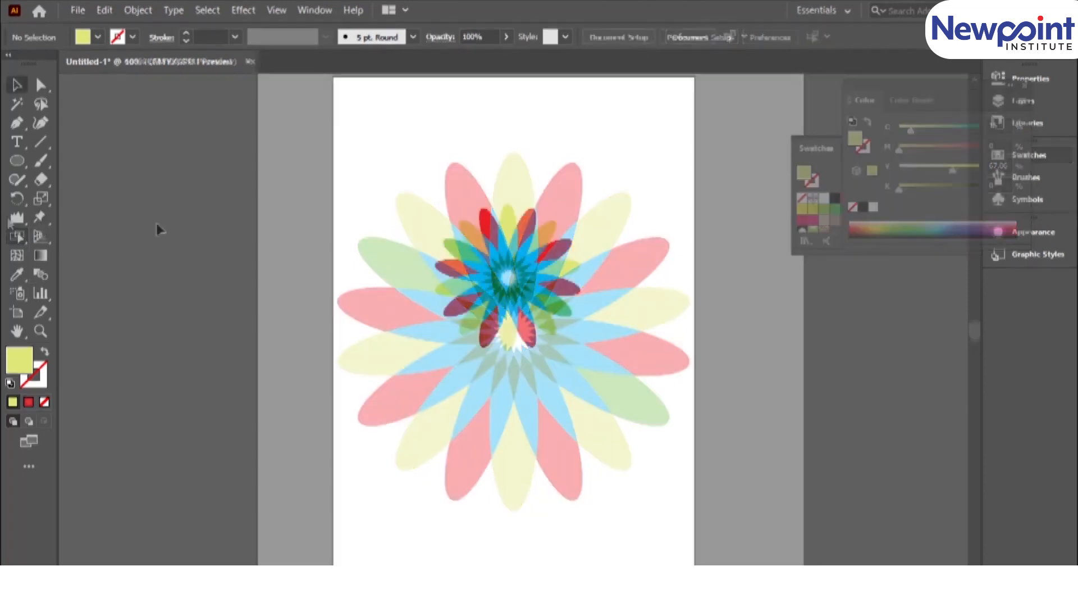
Apply Puppet Warp to the flower and pull the pins on its top two and right-hand two red petals outward.
left_click(42, 219)
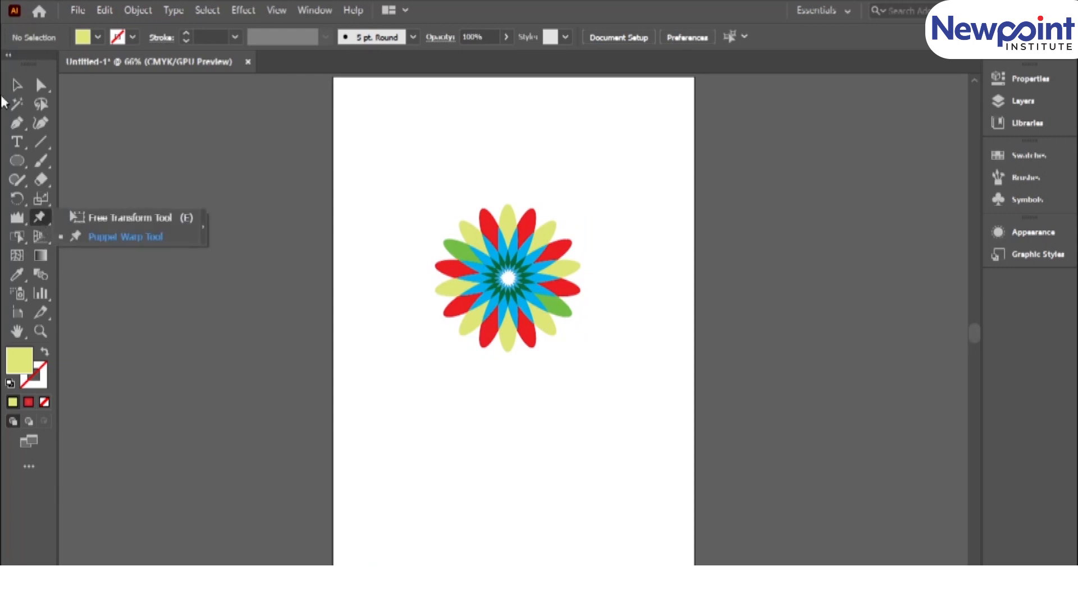
left_click(17, 87)
left_click(521, 285)
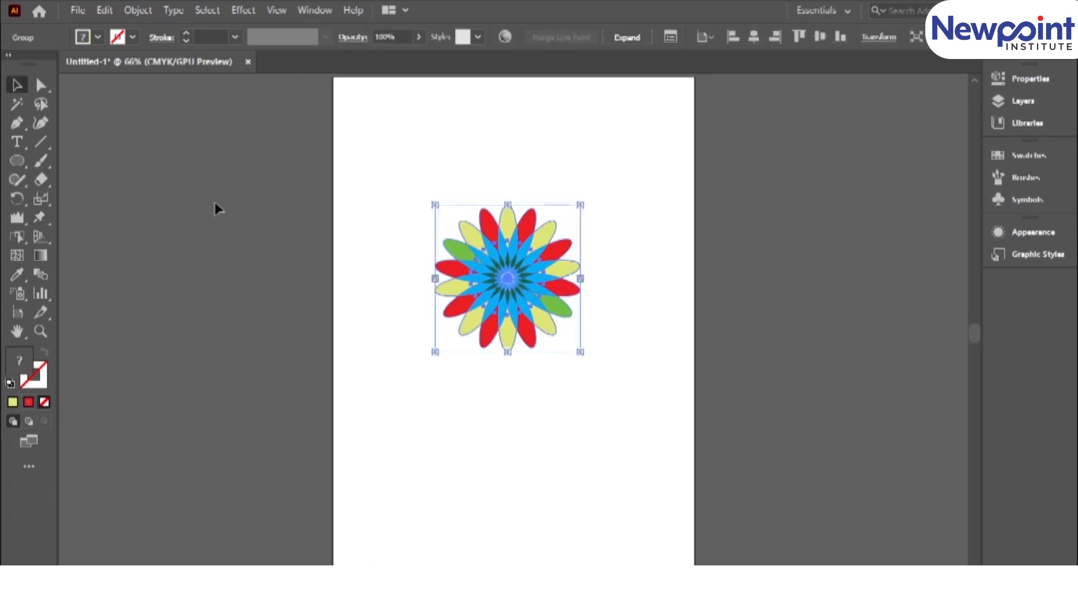
left_click(39, 217)
left_click(107, 235)
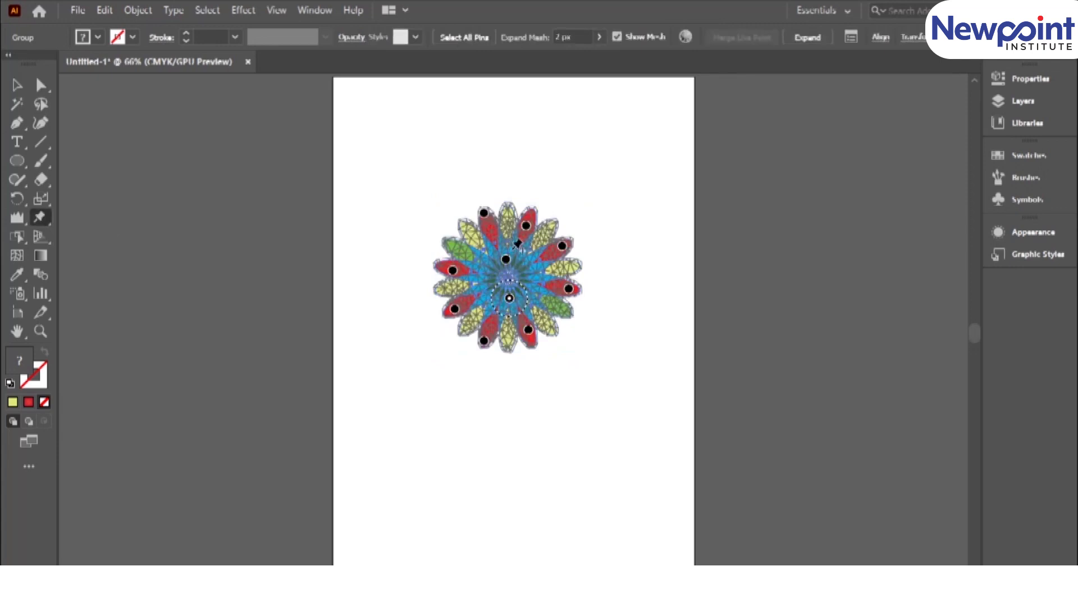
key("ctrl+equal")
key("ctrl+equal")
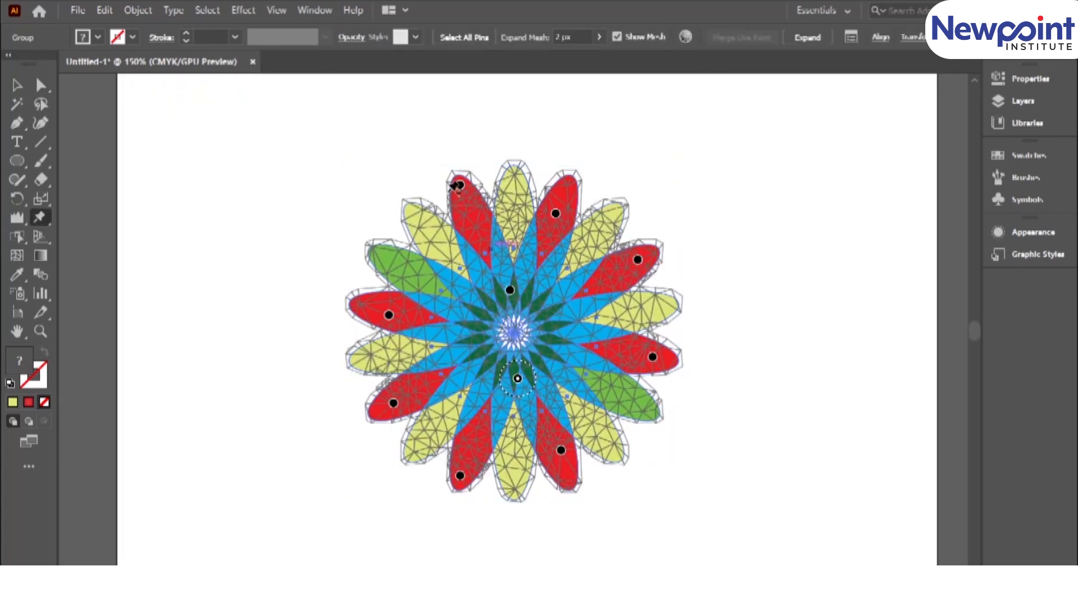
left_click_drag(459, 184, 427, 114)
left_click_drag(556, 213, 620, 136)
left_click_drag(638, 259, 703, 251)
left_click_drag(653, 357, 737, 380)
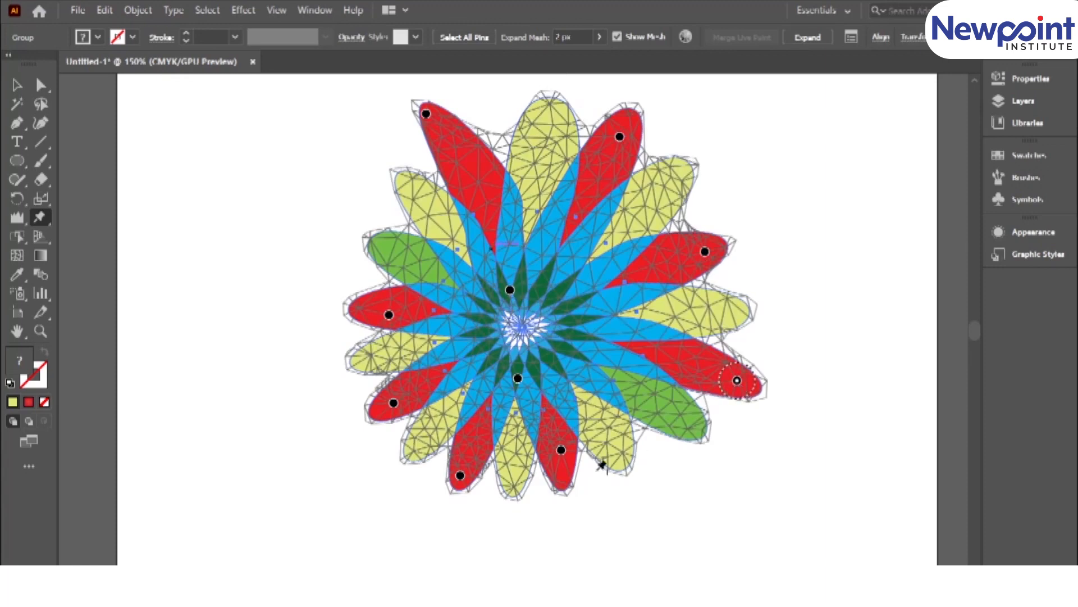
Stretch the two bottom and two left-hand red petals outward by their Puppet Warp pins.
left_click_drag(562, 451, 576, 516)
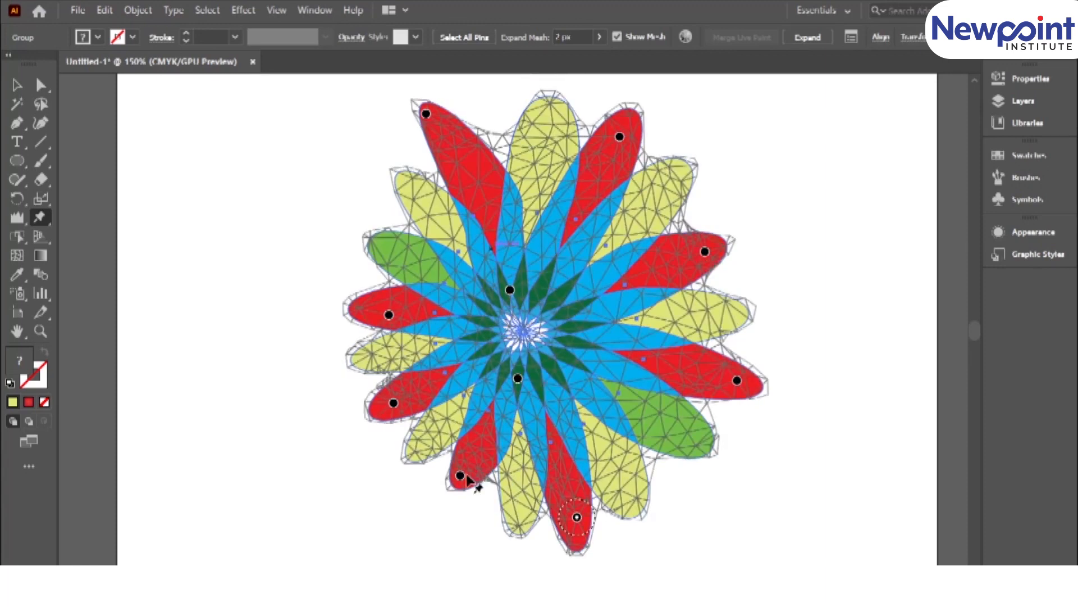
left_click_drag(460, 476, 399, 514)
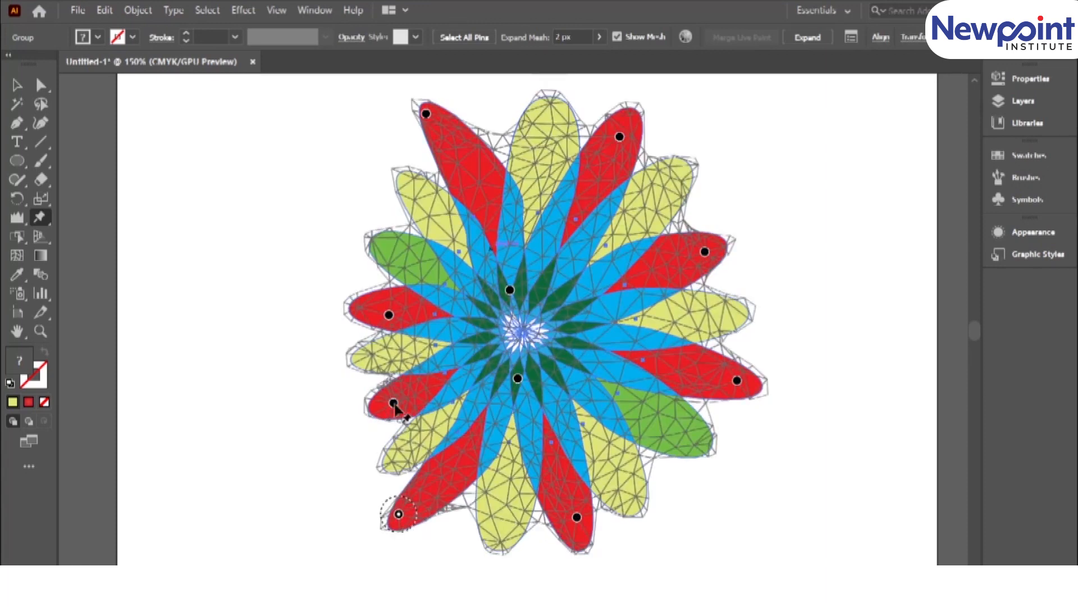
left_click_drag(394, 403, 336, 416)
left_click_drag(390, 315, 300, 281)
Distort the flower's centre by shifting its upper pin to the right and its lower pin down and left.
left_click_drag(510, 290, 569, 282)
left_click_drag(518, 380, 485, 423)
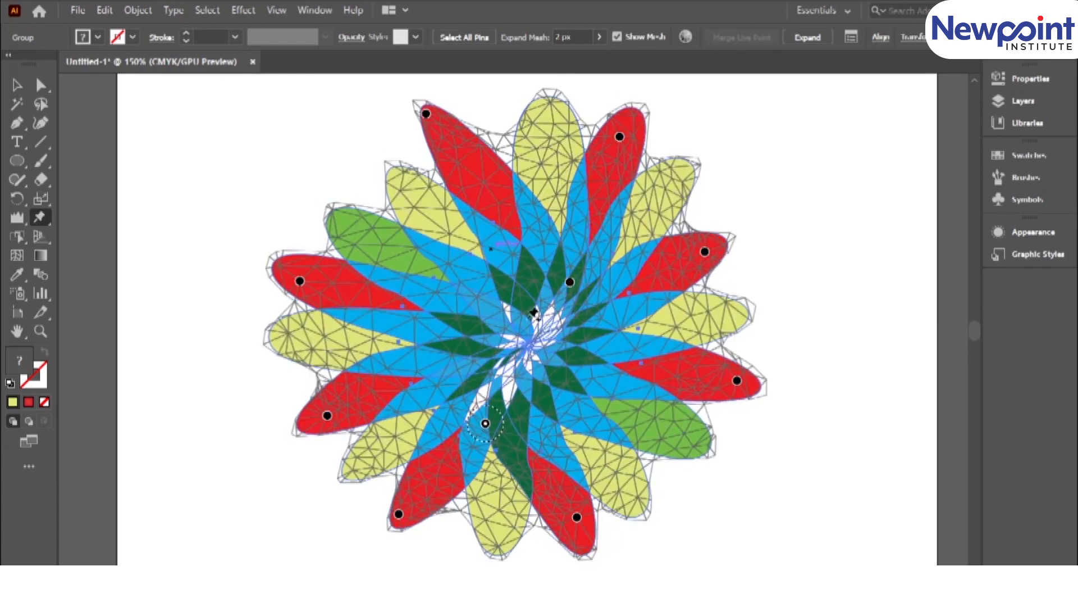
mouse_move(570, 283)
left_mouse_down()
mouse_move(544, 251)
mouse_move(554, 296)
mouse_move(565, 298)
left_mouse_up()
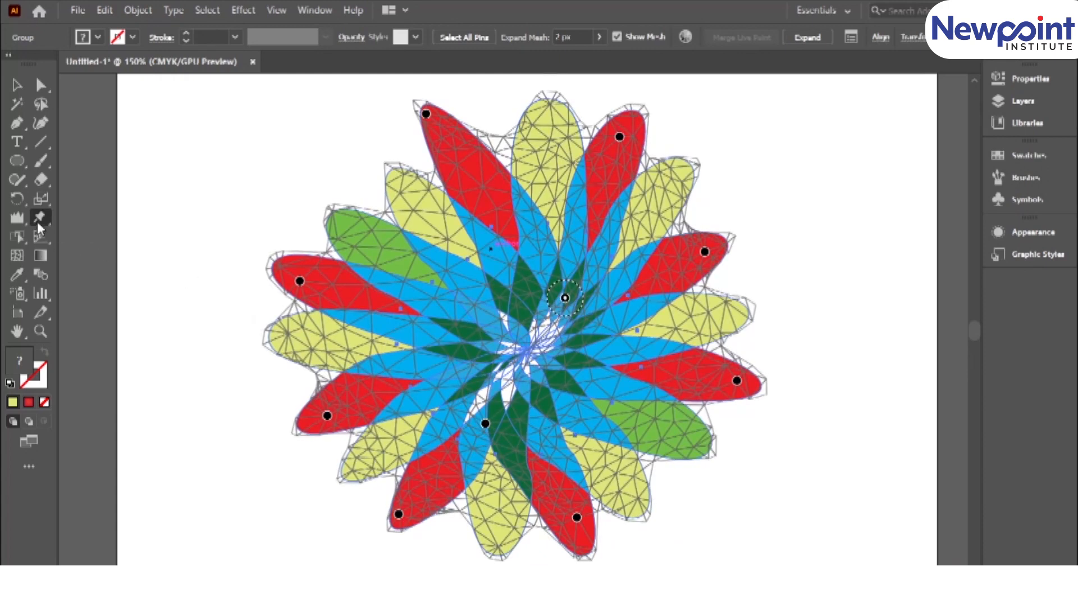
Add Puppet Warp pins to the upper-left yellow and lower-right green petal tips and pull both into long points.
left_click_drag(42, 220, 82, 229)
left_click(395, 180)
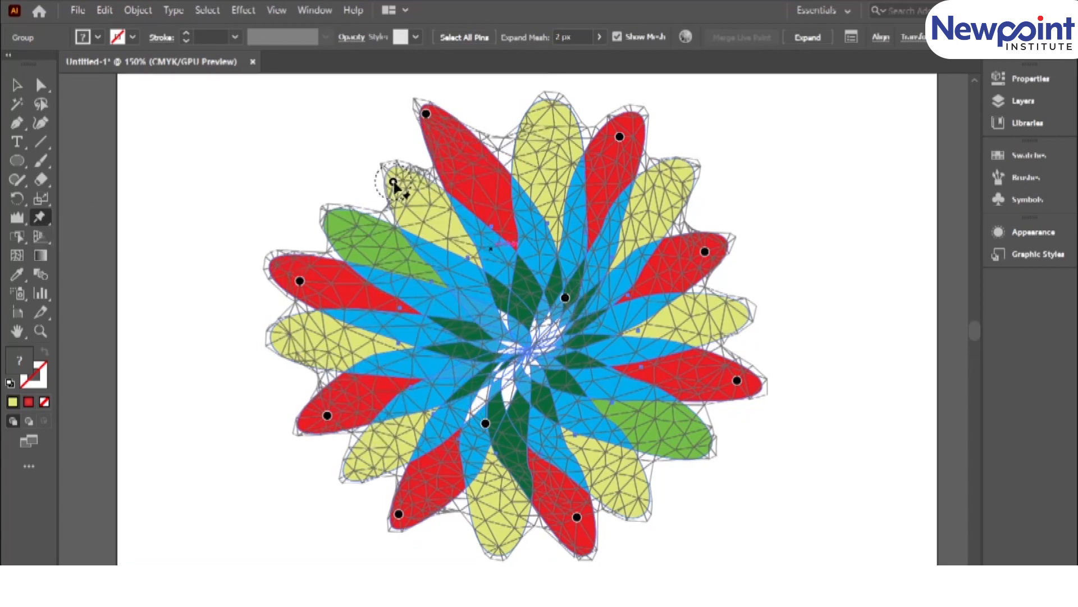
left_click_drag(394, 180, 264, 118)
left_click(700, 440)
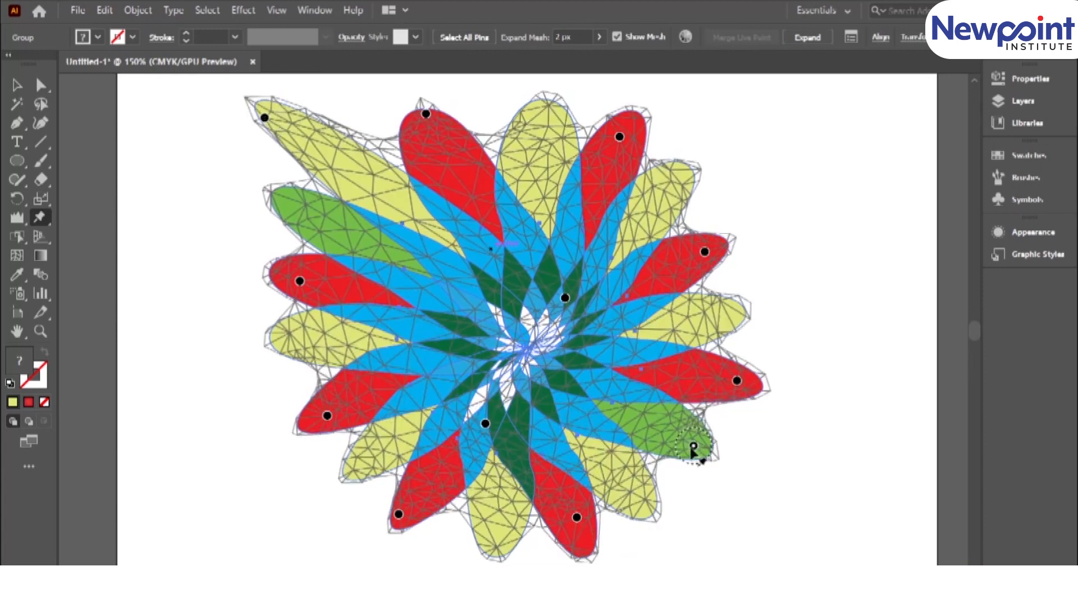
left_click_drag(700, 439, 875, 504)
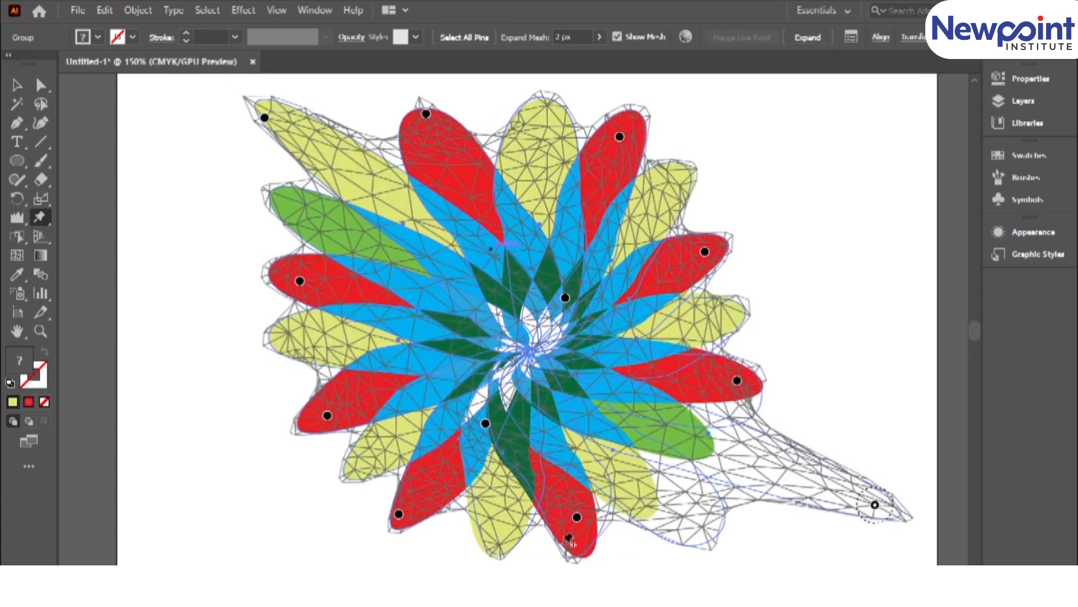
Add pins to the lower-right and upper-right yellow petals, pull them outward, and deselect the warped flower.
left_click(629, 483)
left_click_drag(629, 483, 736, 562)
left_click(667, 188)
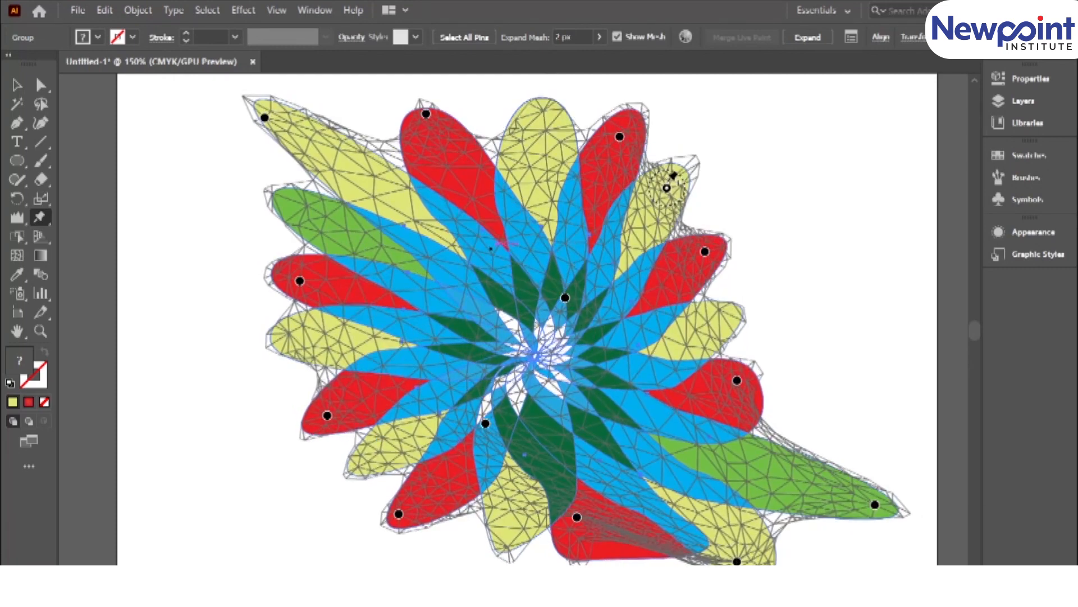
left_click_drag(667, 188, 753, 135)
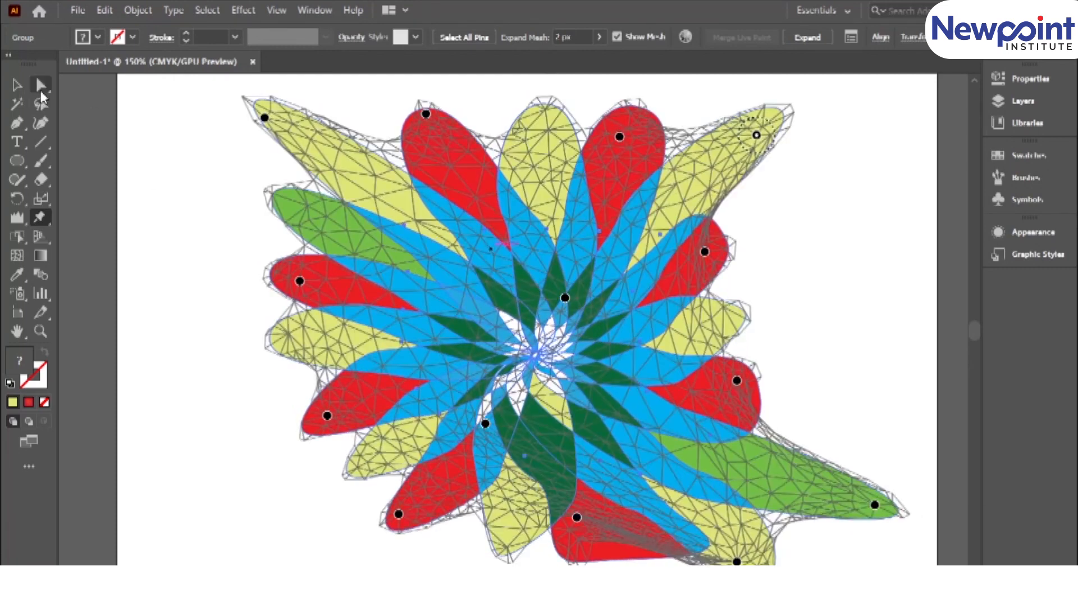
left_click(16, 84)
key("ctrl+0")
left_click(404, 452)
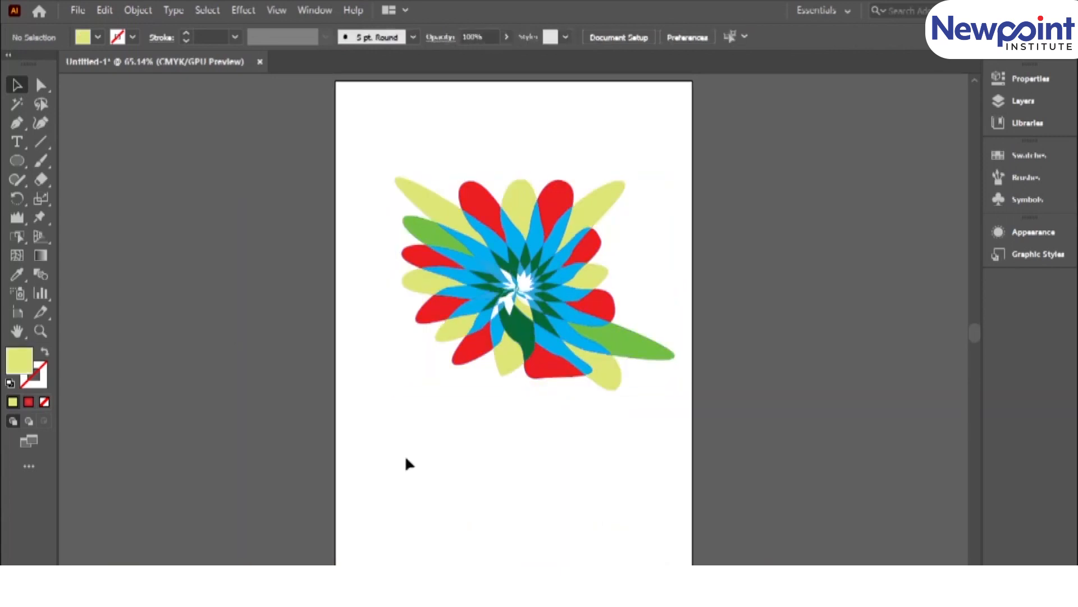
Replace the flower with a tall, narrow rectangle filled with a red radial gradient near the artboard's centre line.
key("Delete")
left_click_drag(16, 159, 84, 160)
mouse_move(452, 140)
left_mouse_down()
mouse_move(468, 175)
mouse_move(502, 443)
left_mouse_up()
left_click(18, 85)
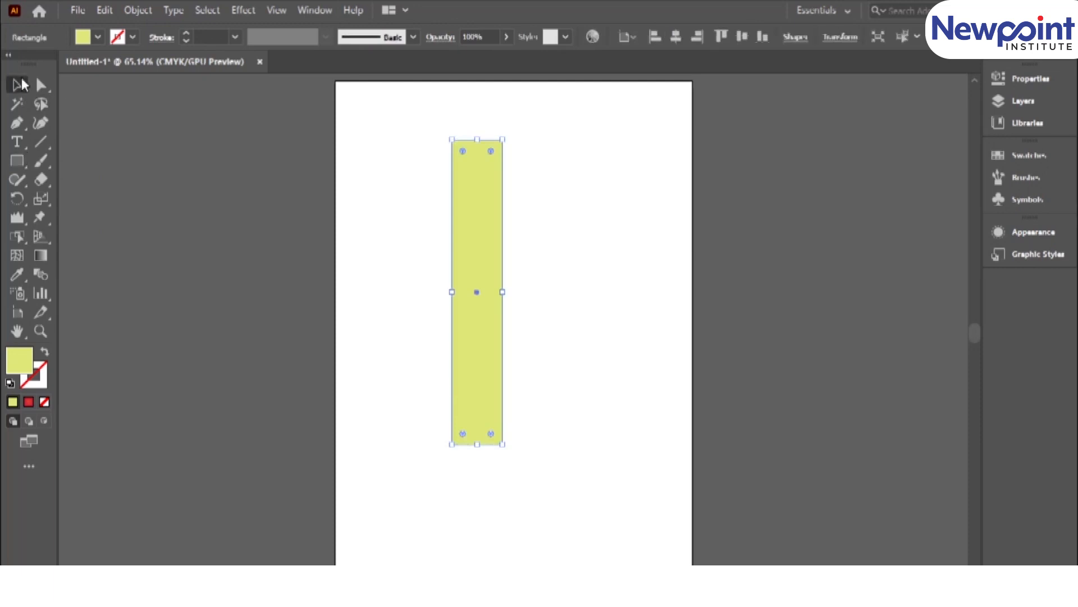
left_click(28, 402)
left_click_drag(483, 259, 508, 260)
Paint four curved Paintbrush strokes outward from the red rectangle as two upper arms and two lower legs.
left_click_drag(26, 153, 68, 162)
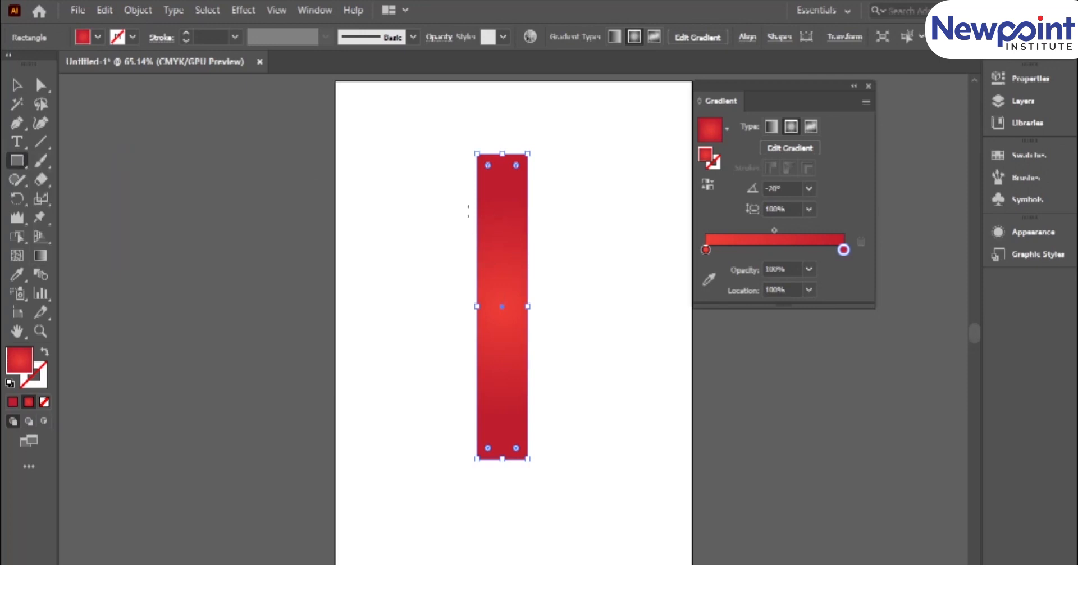
left_click(43, 138)
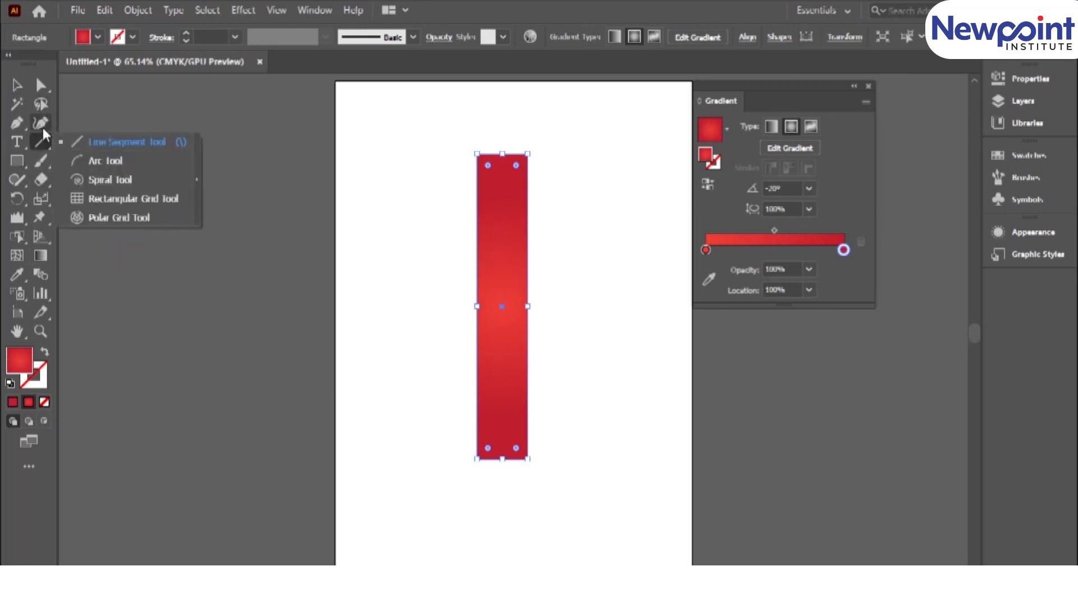
left_click(44, 162)
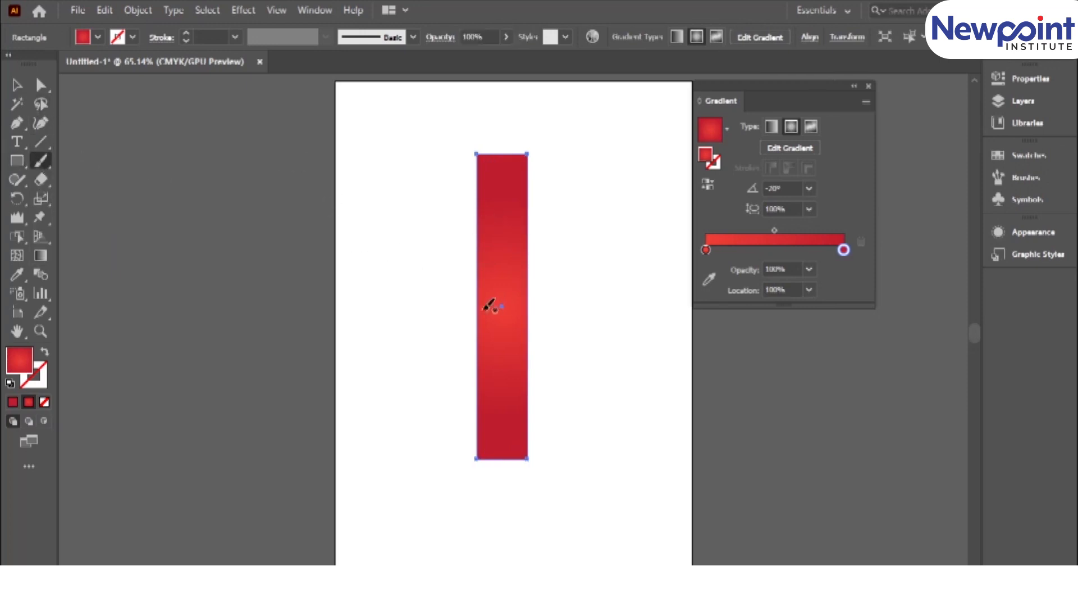
mouse_move(492, 284)
left_mouse_down()
mouse_move(478, 262)
mouse_move(438, 255)
mouse_move(397, 213)
left_mouse_up()
mouse_move(589, 193)
left_mouse_down()
mouse_move(544, 206)
mouse_move(501, 264)
left_mouse_up()
mouse_move(497, 354)
left_mouse_down()
mouse_move(442, 432)
mouse_move(419, 564)
left_mouse_up()
left_click_drag(512, 358, 619, 508)
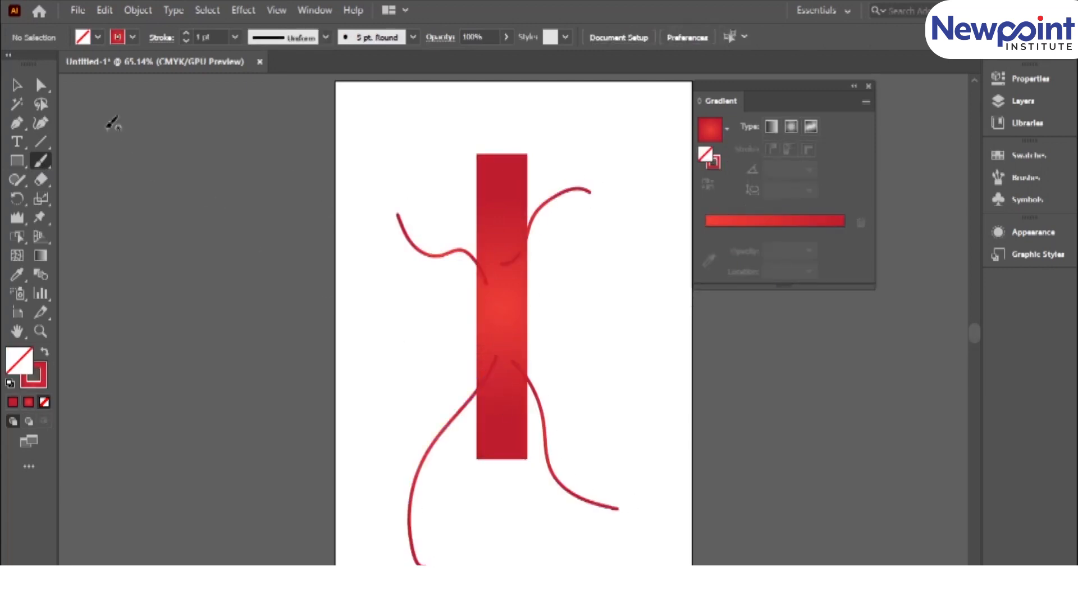
Set the stroke weight of the upper-left arm curve to 9 pt.
left_click(16, 85)
left_click(427, 257)
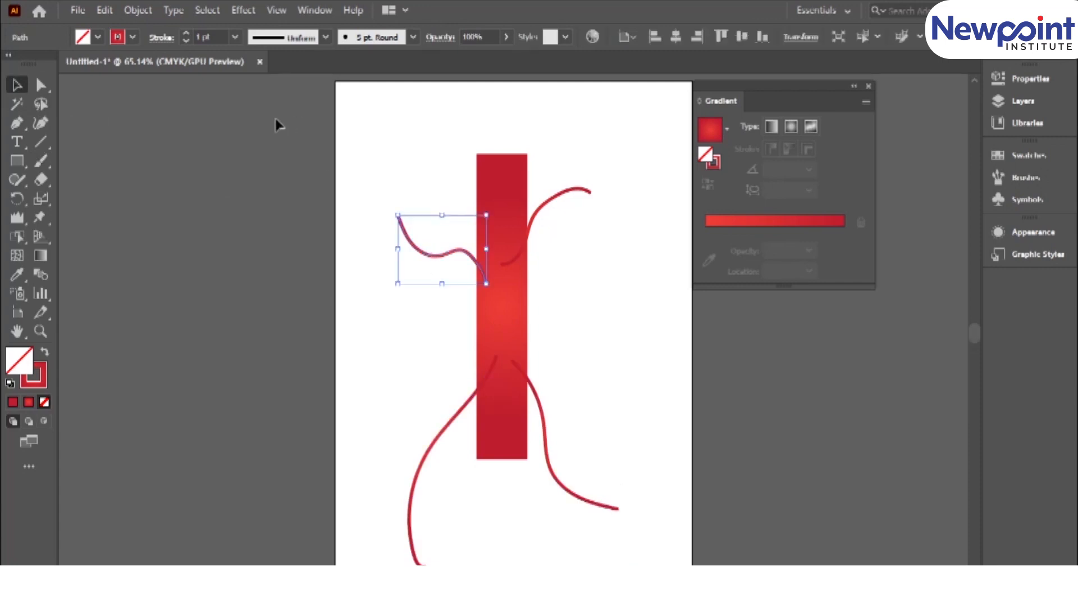
left_click(185, 34)
left_click(186, 34)
left_click(186, 33)
left_click(185, 34)
left_click(185, 34)
left_click(185, 34)
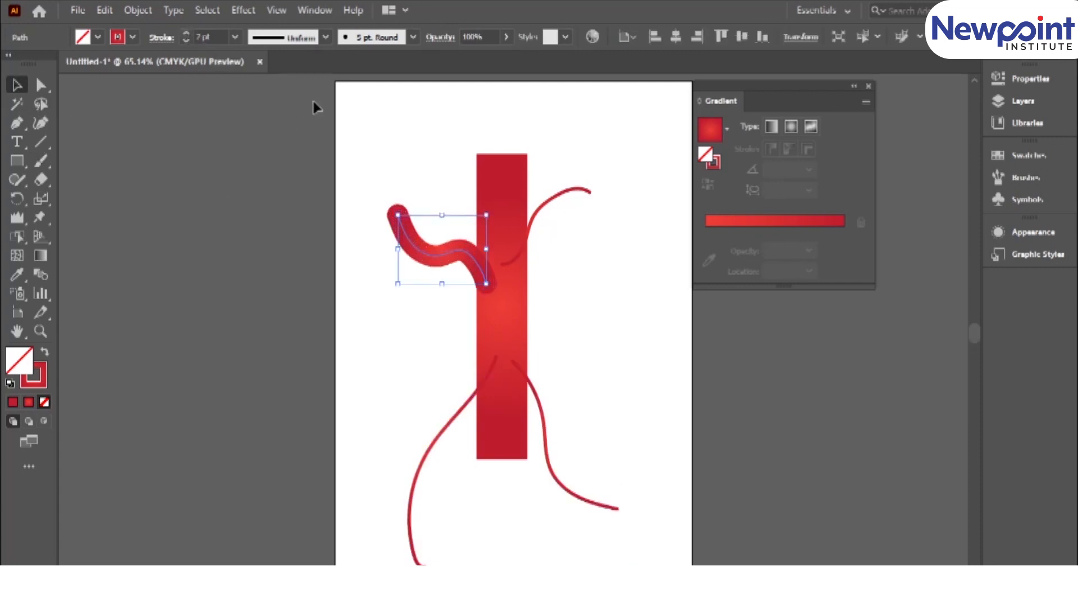
left_click(186, 34)
left_click(185, 34)
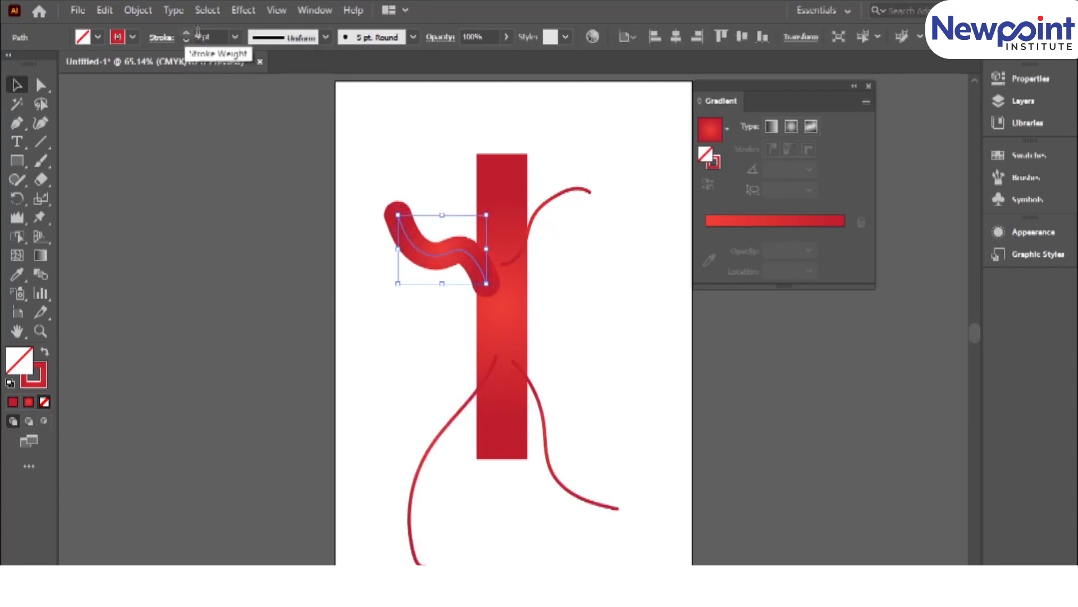
Copy the thick upper-left arm's appearance onto the upper-right curve with the Eyedropper.
left_click(554, 198)
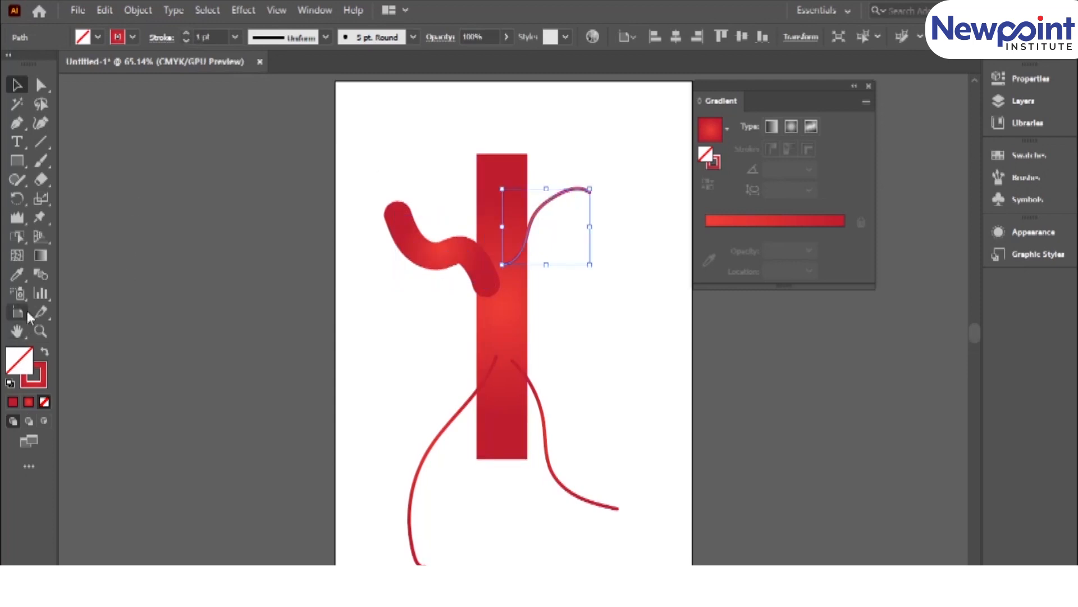
left_click(17, 276)
left_click(447, 244)
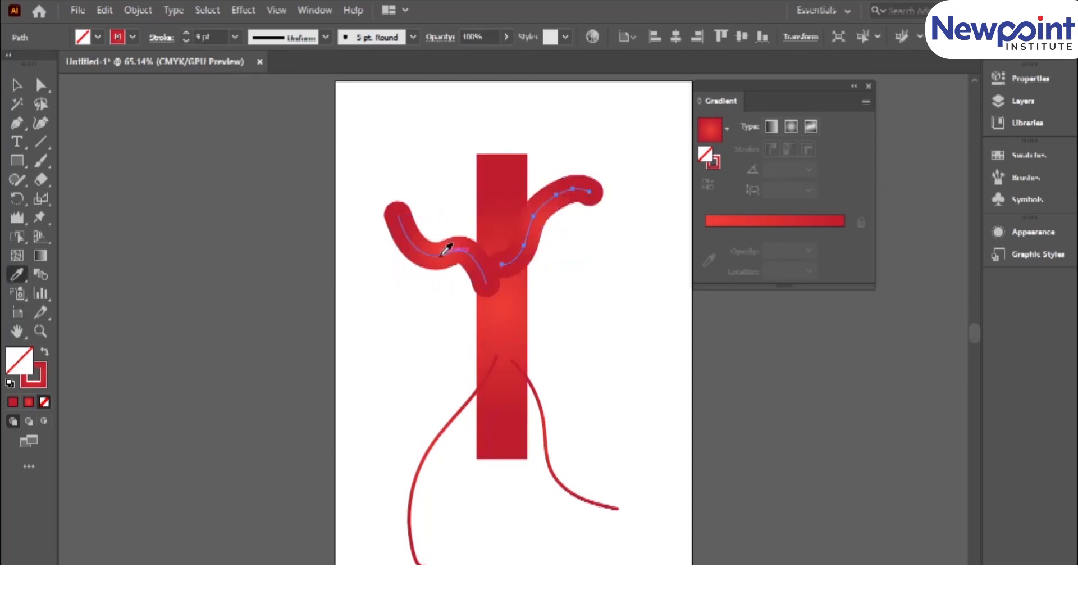
Select both lower leg curves, copy the upper-right arm's 9 pt stroke onto them with the Eyedropper, and deselect everything.
left_click(16, 85)
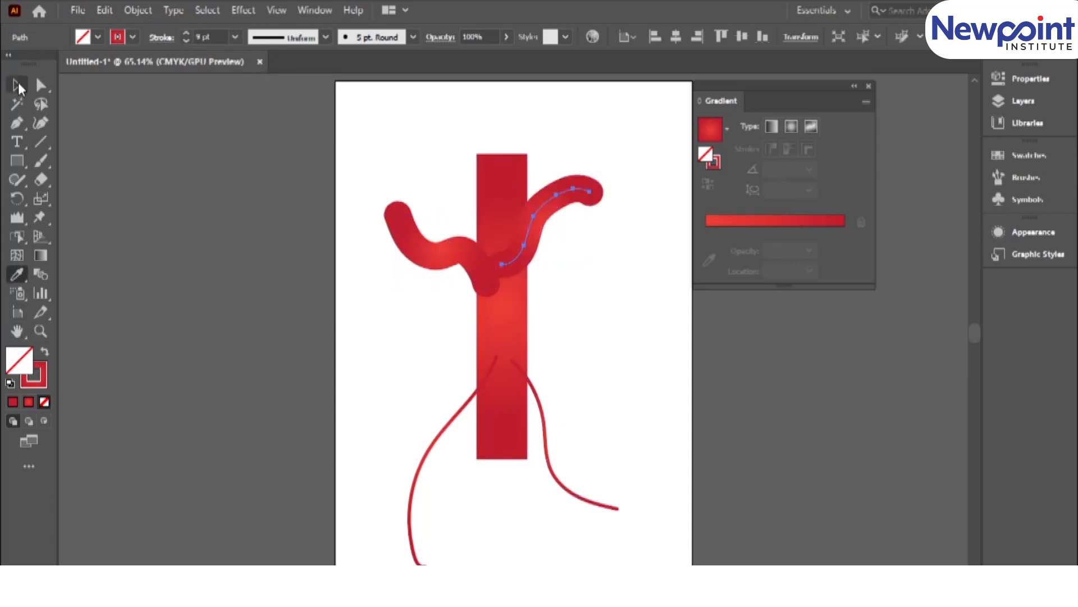
left_click(546, 450)
left_click(428, 453)
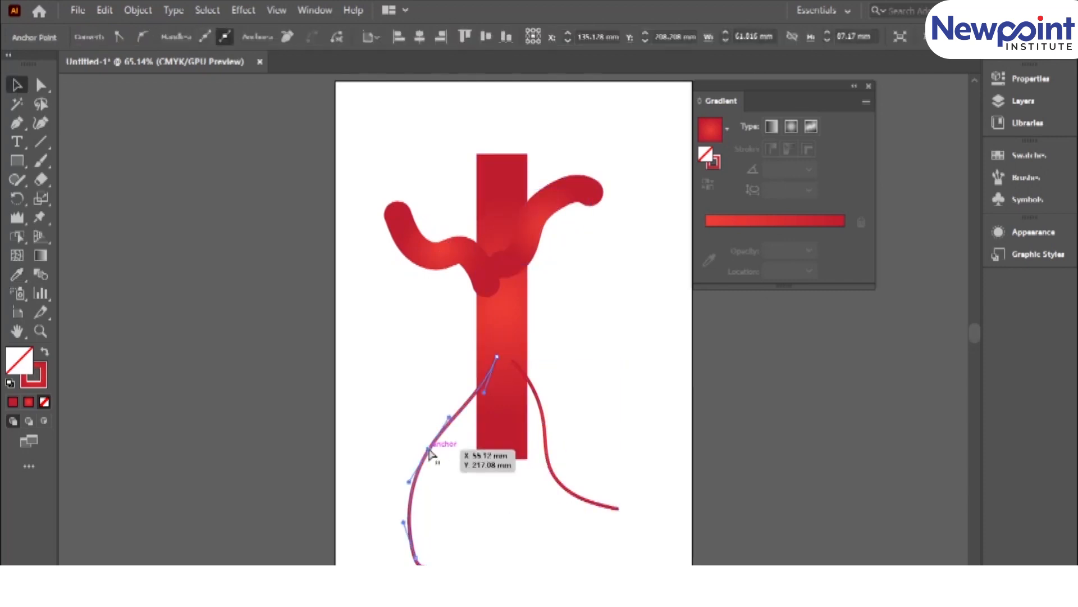
left_click(547, 433, "shift")
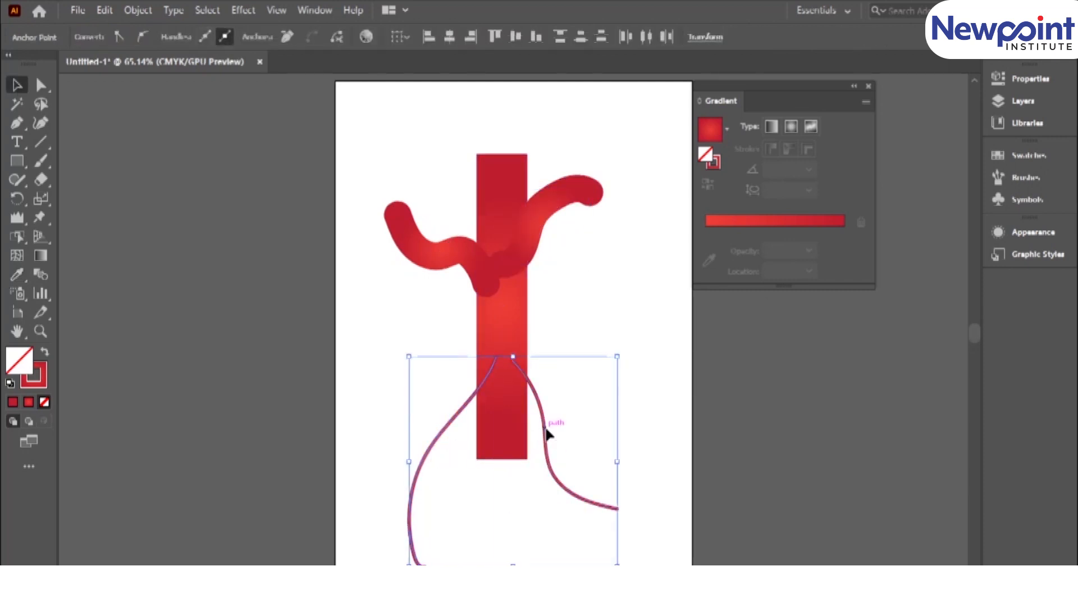
left_click(17, 274)
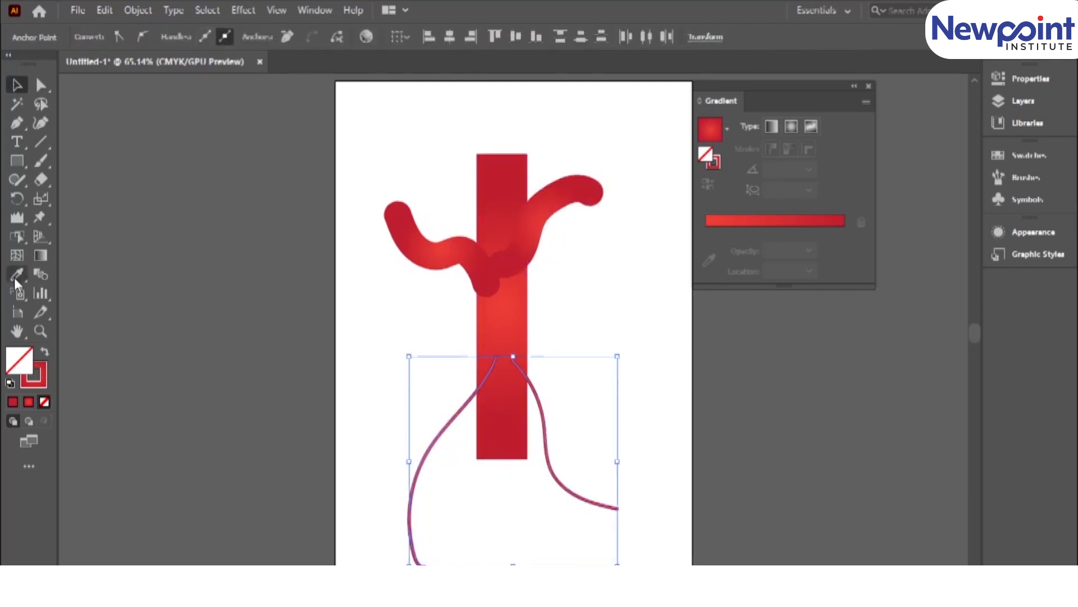
left_click(567, 189)
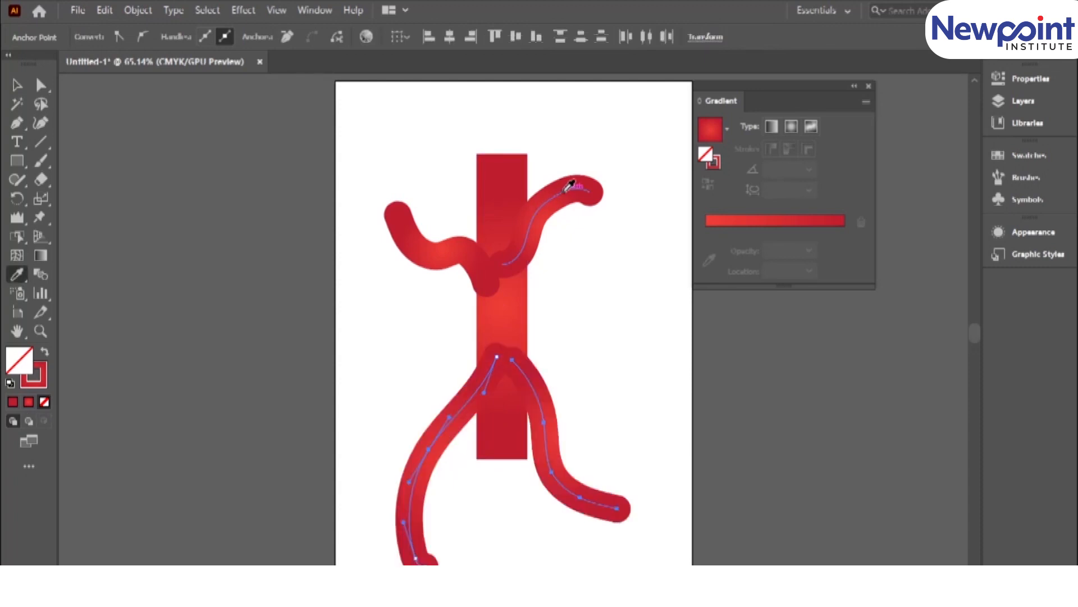
key("v")
left_click(376, 349)
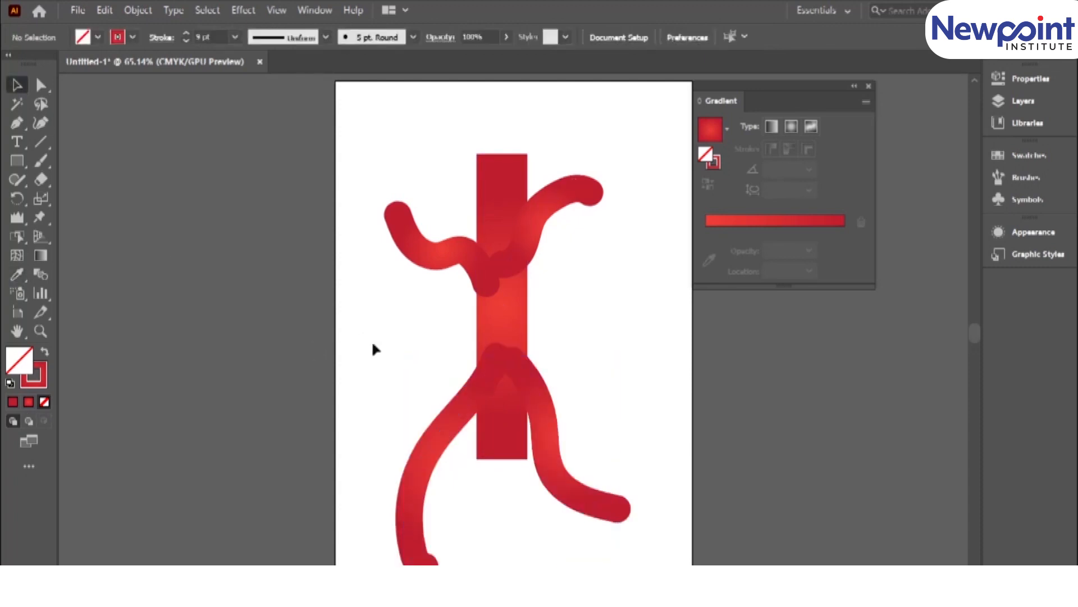
left_click(493, 329)
left_click(387, 280)
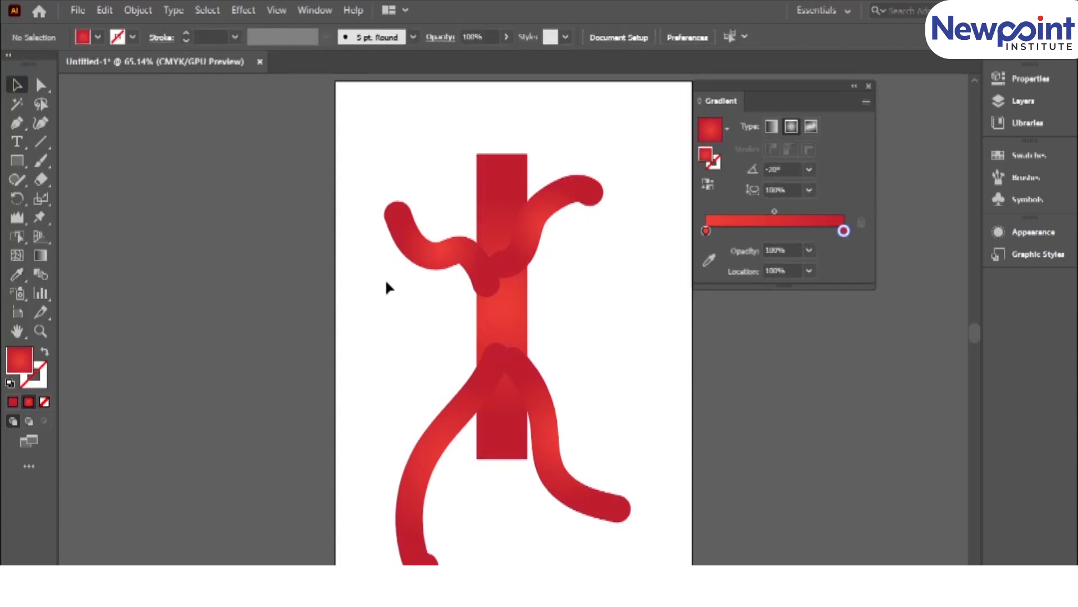
Puppet Warp the upper-left arm, shifting its hand pin outward to straighten the forearm and raising its shoulder pin into the torso.
left_click(413, 250)
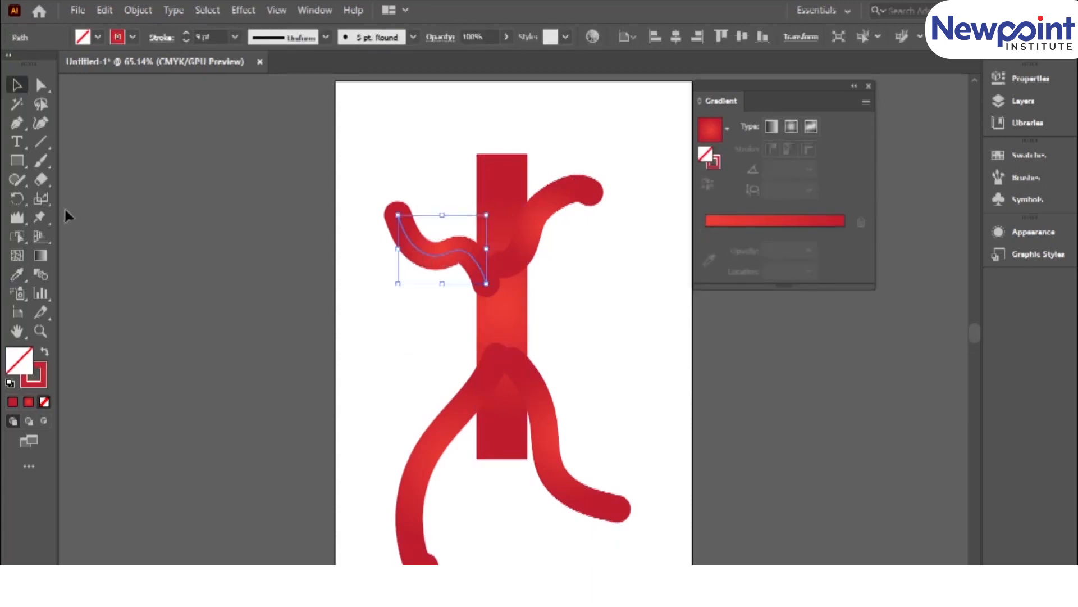
left_click(41, 220)
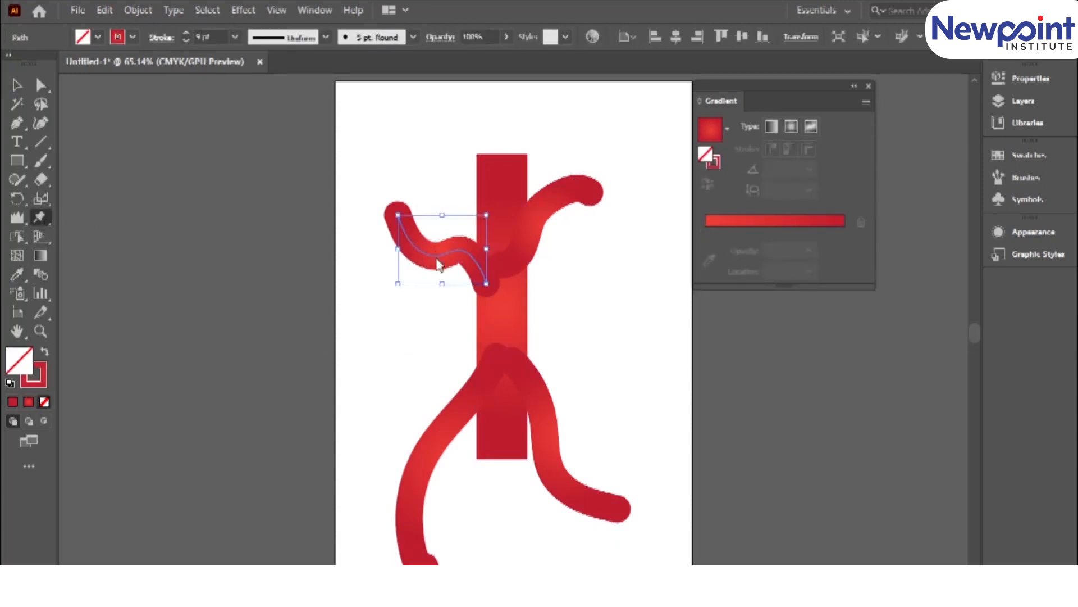
left_click(41, 220)
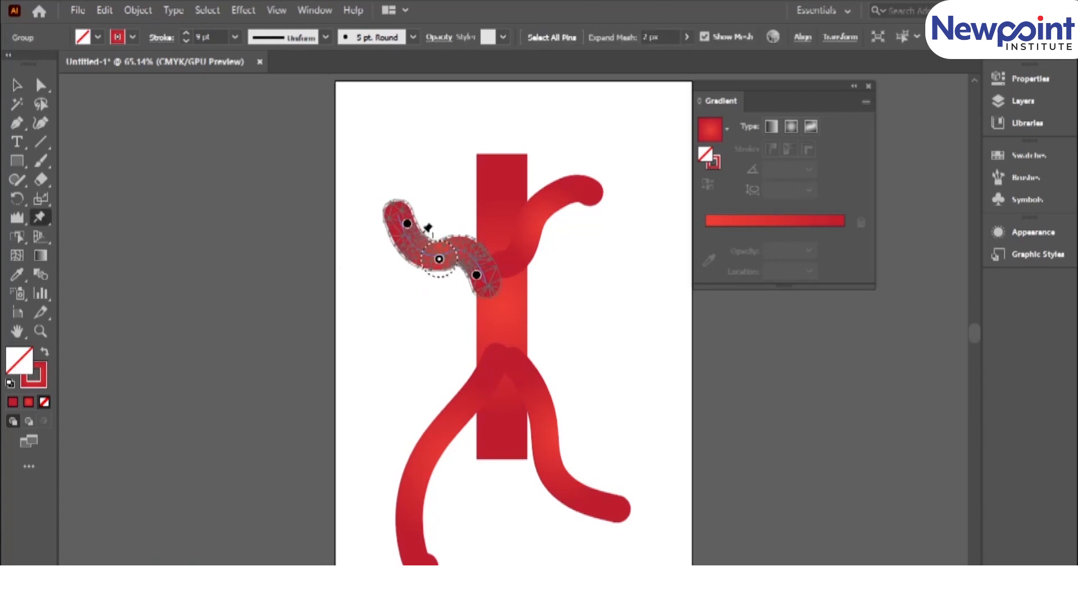
key("ctrl+plus")
key("ctrl+plus")
key("ctrl+plus")
key("ctrl+plus")
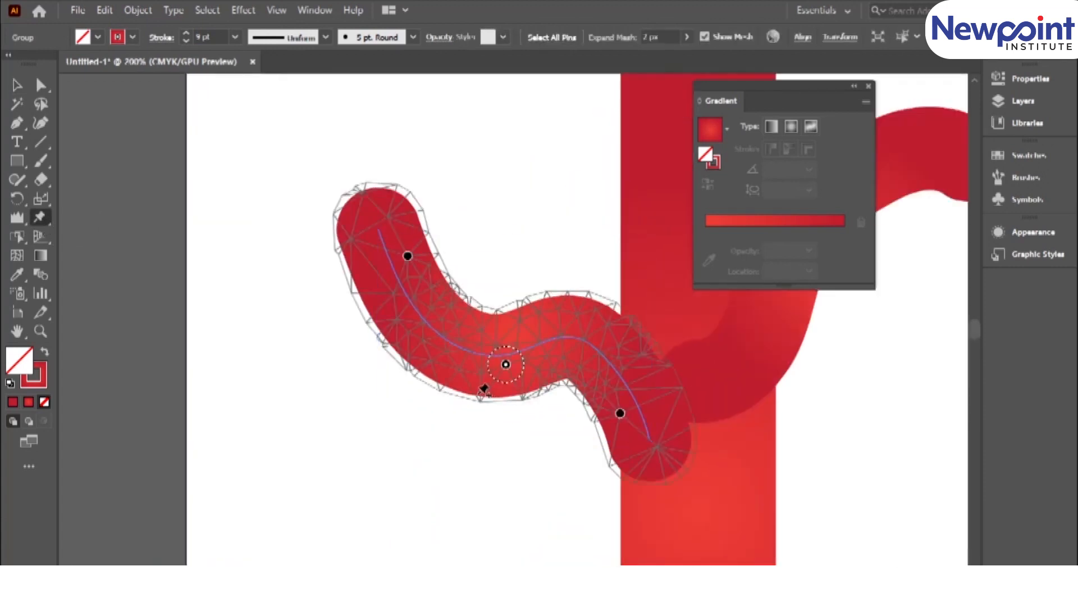
left_click_drag(407, 259, 379, 254)
mouse_move(503, 370)
left_mouse_down()
mouse_move(474, 360)
mouse_move(514, 371)
left_mouse_up()
left_click_drag(620, 414, 633, 365)
Pull the upper-left arm's middle pins downward and outward, adding pins as needed, to bend it into a U-shaped elbow.
left_click_drag(508, 366, 414, 342)
left_click_drag(505, 364, 461, 465)
left_click(521, 369)
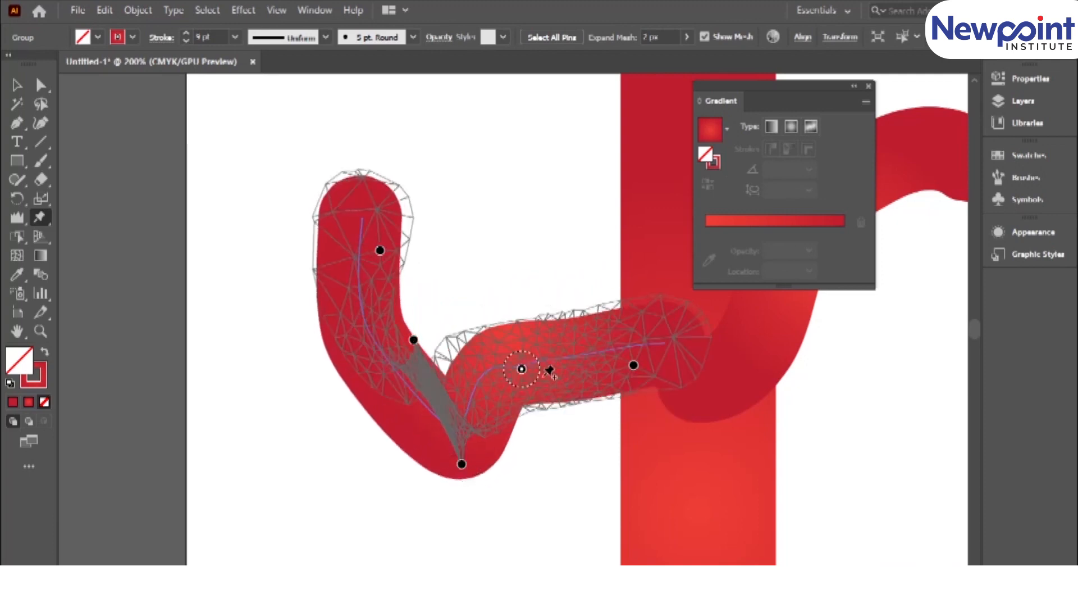
left_click_drag(521, 370, 578, 416)
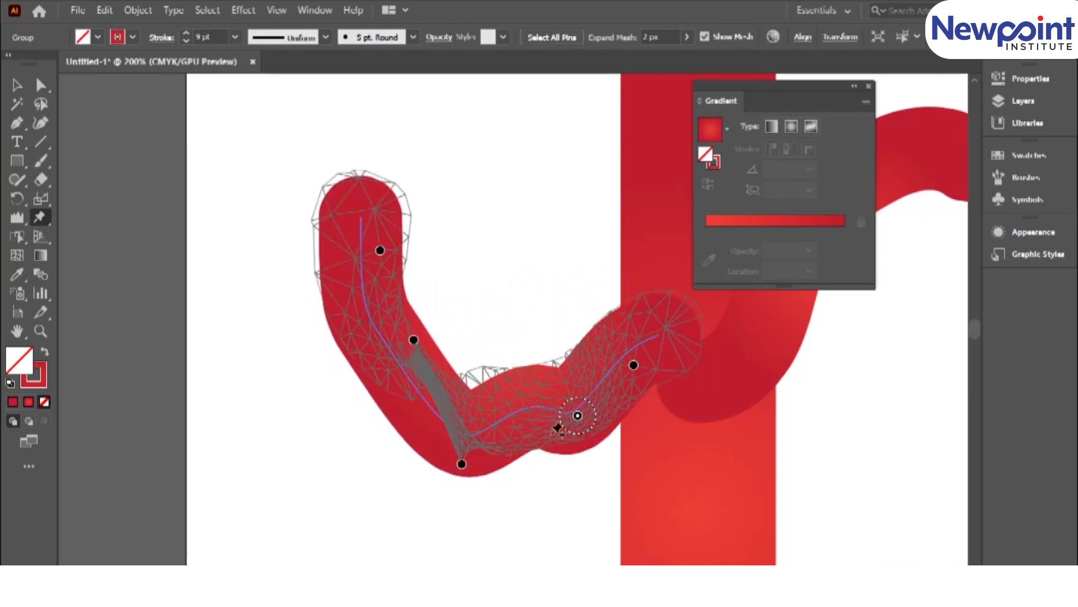
Finish warping the upper-left arm and select the upper-right arm instead.
key("ctrl+minus")
left_click_drag(746, 392, 510, 380)
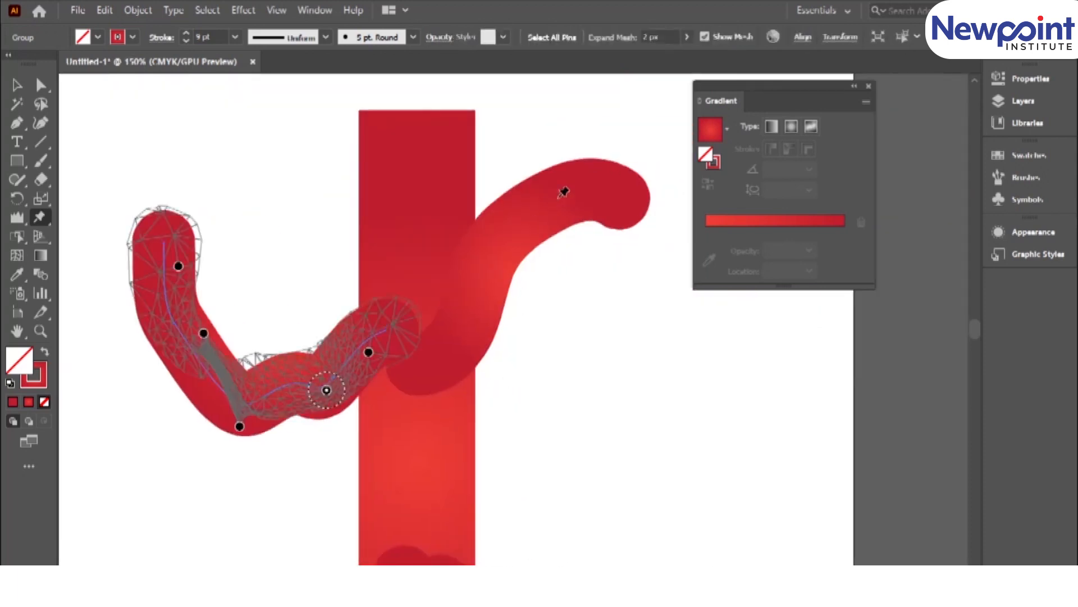
left_click(17, 85)
left_click(547, 204)
left_click(39, 218)
left_click(40, 236)
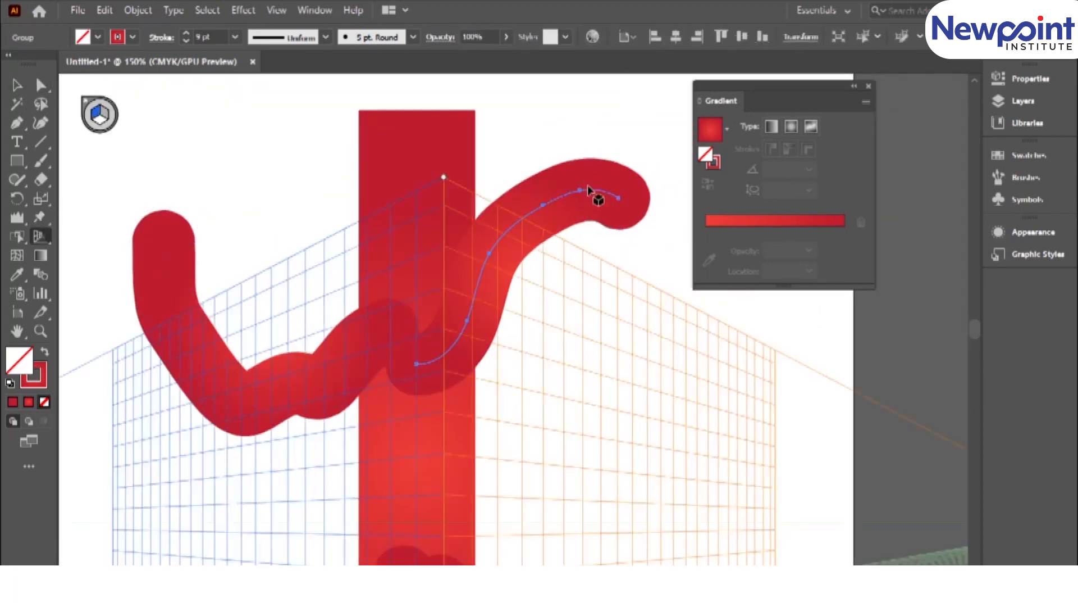
key("ctrl+shift+i")
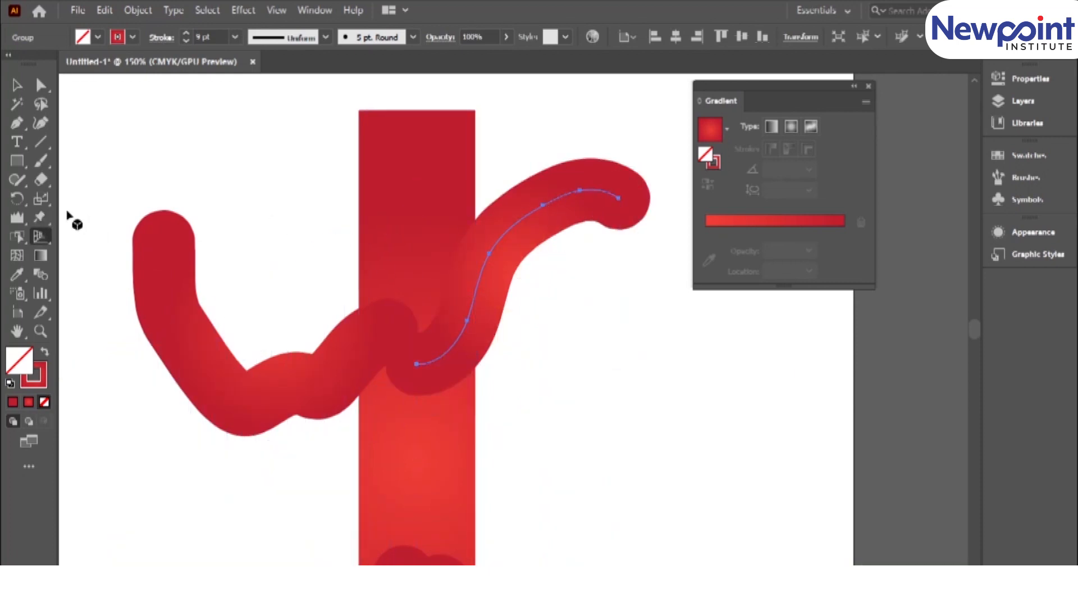
Puppet Warp the upper-right arm with added elbow and hand pins, pulling the elbow down and outward and raising the hand.
left_click(39, 214)
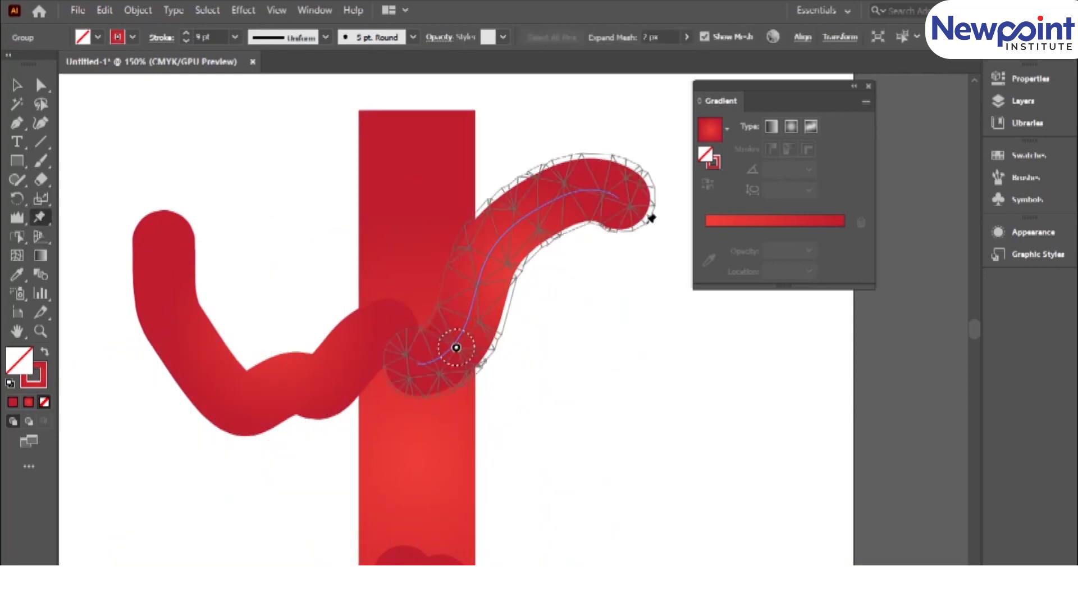
left_click(35, 218)
mouse_move(456, 348)
left_mouse_down()
mouse_move(471, 344)
mouse_move(464, 338)
left_mouse_up()
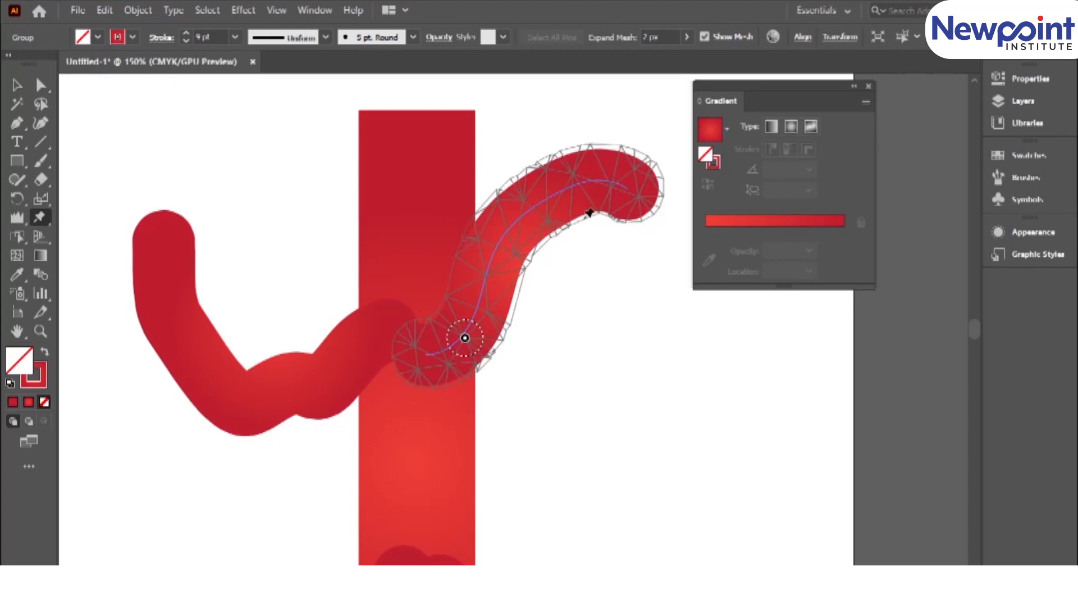
left_click(528, 209)
left_click(626, 185)
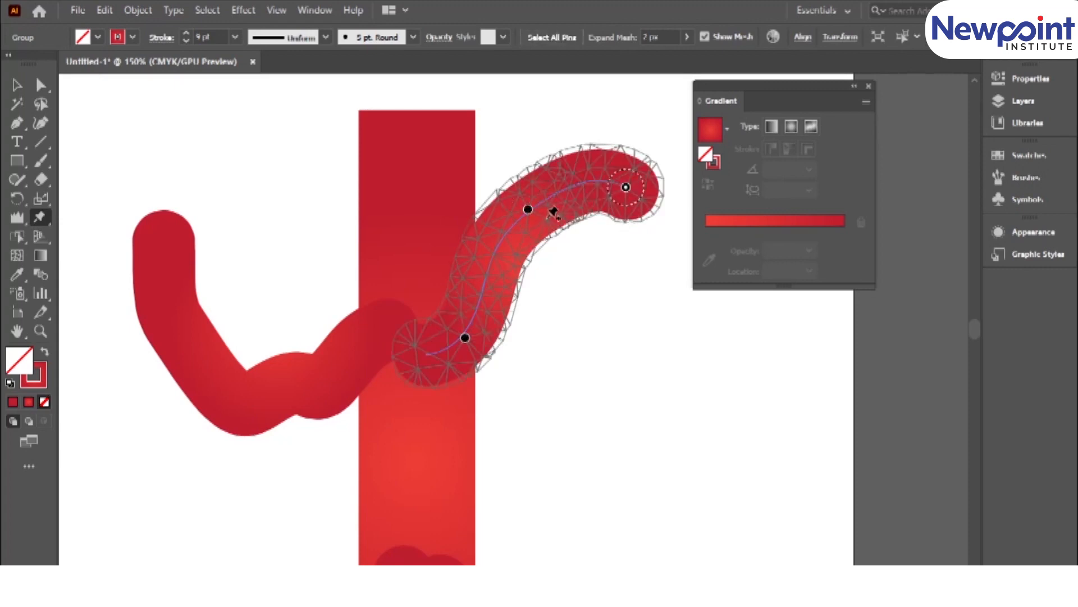
mouse_move(528, 209)
left_mouse_down()
mouse_move(532, 292)
mouse_move(551, 258)
mouse_move(571, 286)
left_mouse_up()
mouse_move(626, 186)
left_mouse_down()
mouse_move(622, 162)
mouse_move(580, 151)
left_mouse_up()
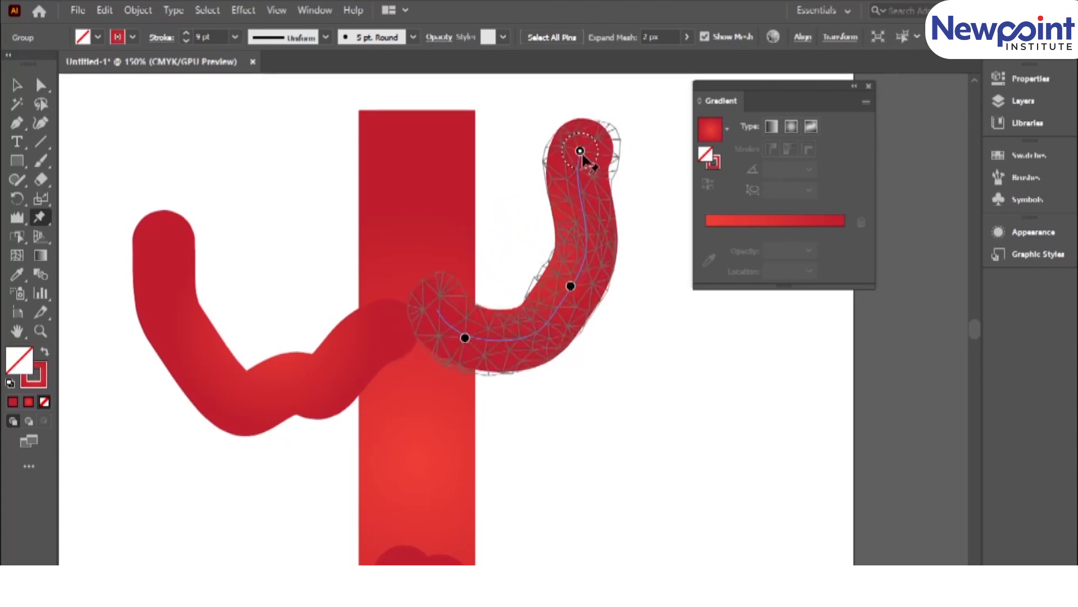
Puppet Warp the lower-left leg, shifting its hip pin into the torso, its knee outward and its shin inward for a running bend.
scroll(430, 438, "down", 3)
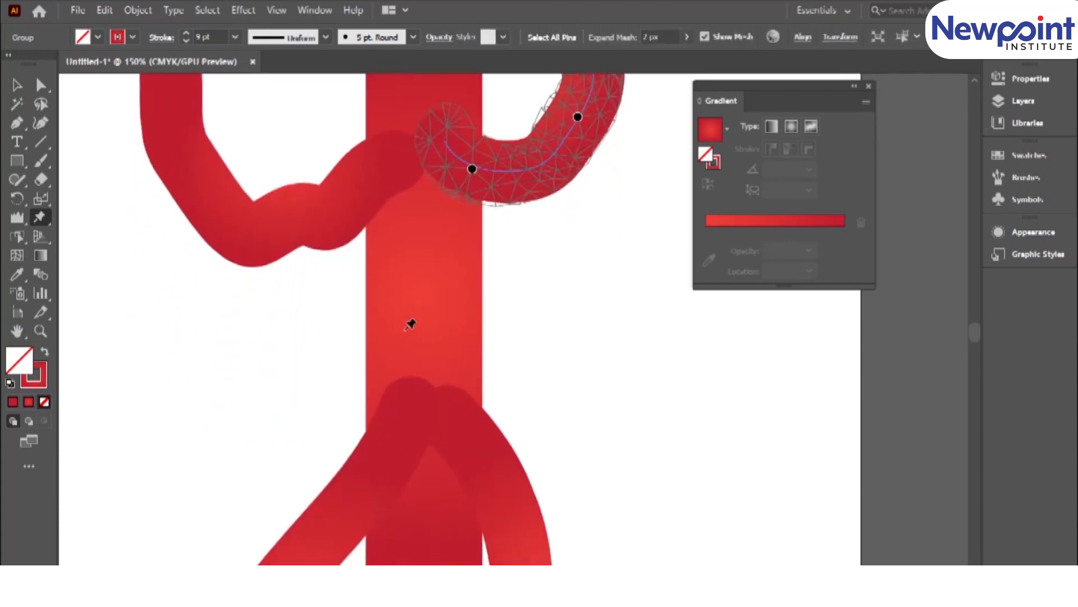
key("ctrl+0")
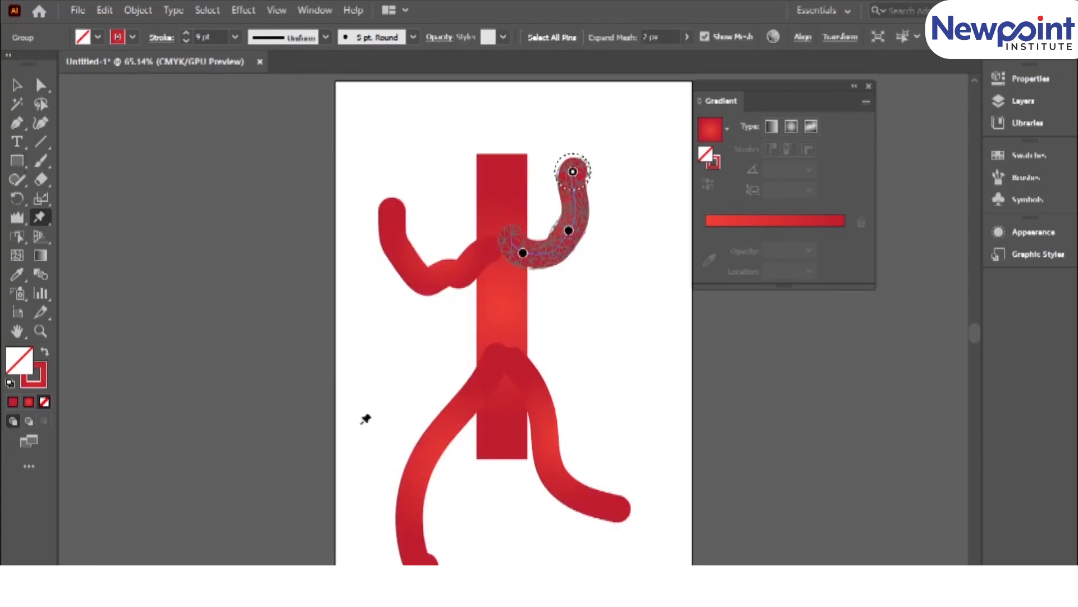
left_click(366, 418)
left_click(443, 448)
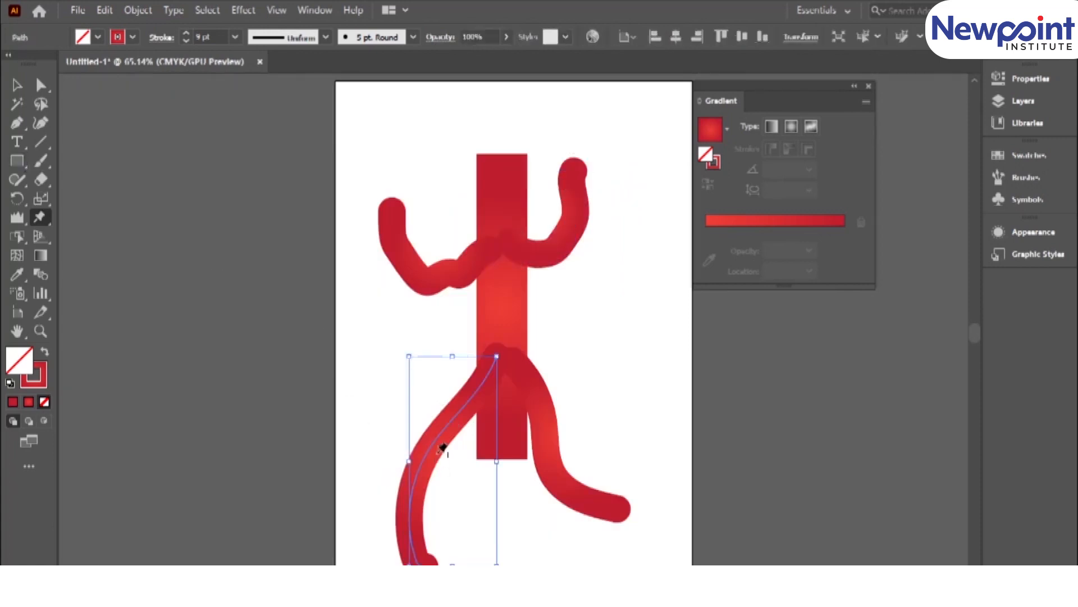
left_click(456, 417)
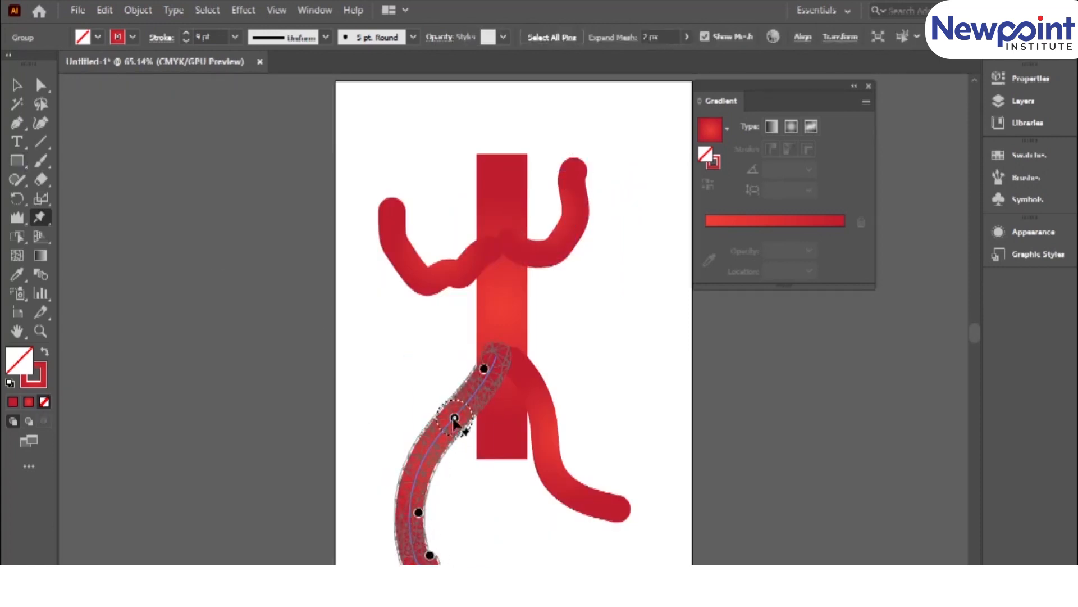
left_click_drag(455, 418, 473, 466)
left_click_drag(472, 384, 492, 378)
left_click_drag(472, 466, 437, 438)
left_click_drag(406, 531, 453, 505)
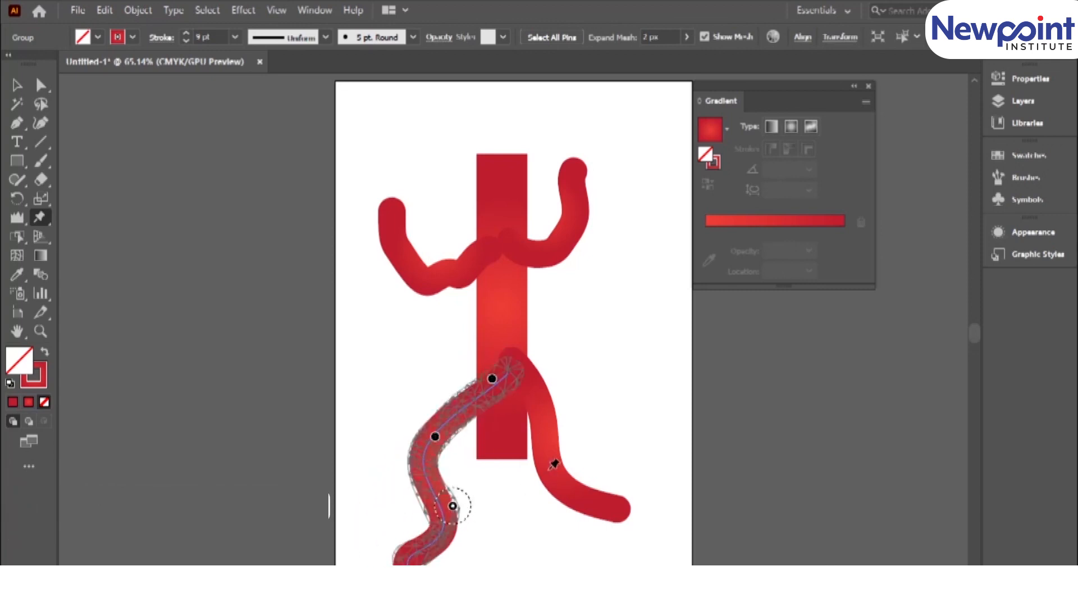
Puppet Warp the lower-right leg, adding a knee pin and pulling knee and foot outward into a stride, then deselect it.
left_click(554, 466)
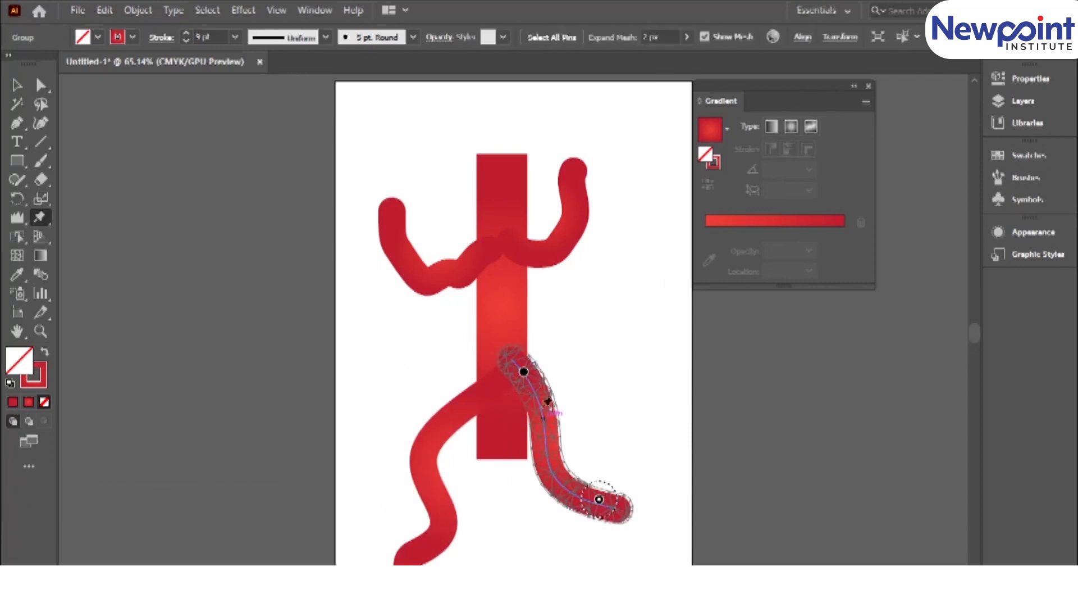
left_click(549, 459)
left_click_drag(548, 459, 573, 438)
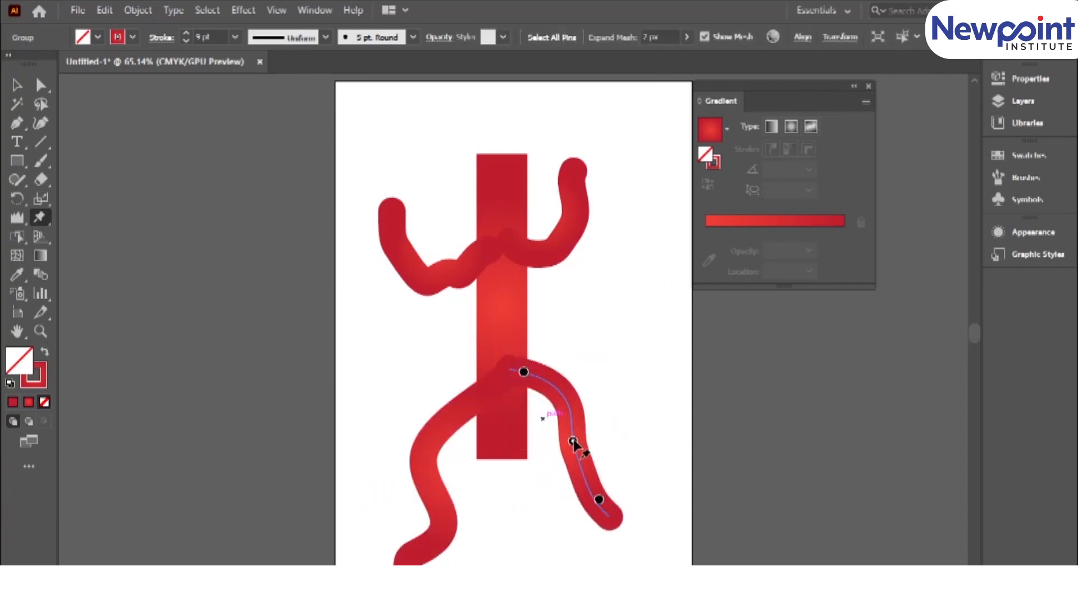
left_click_drag(597, 499, 621, 487)
left_click_drag(524, 371, 515, 380)
left_click(16, 85)
left_click(362, 336)
Start Puppet Warp on the red torso rectangle and add pins at its centre, top edge and bottom edge.
left_click(501, 317)
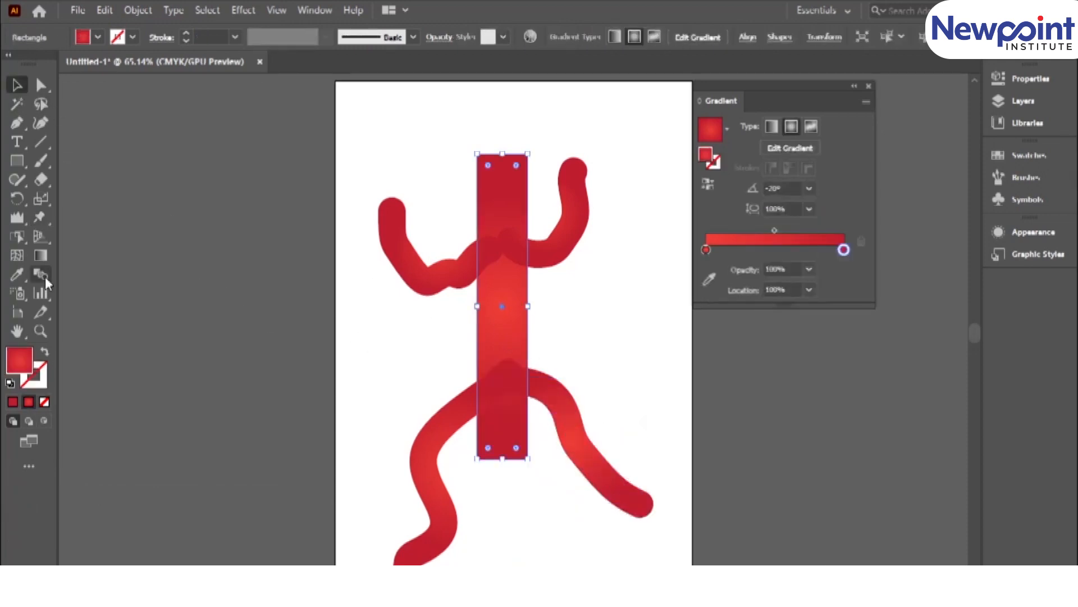
left_click(40, 217)
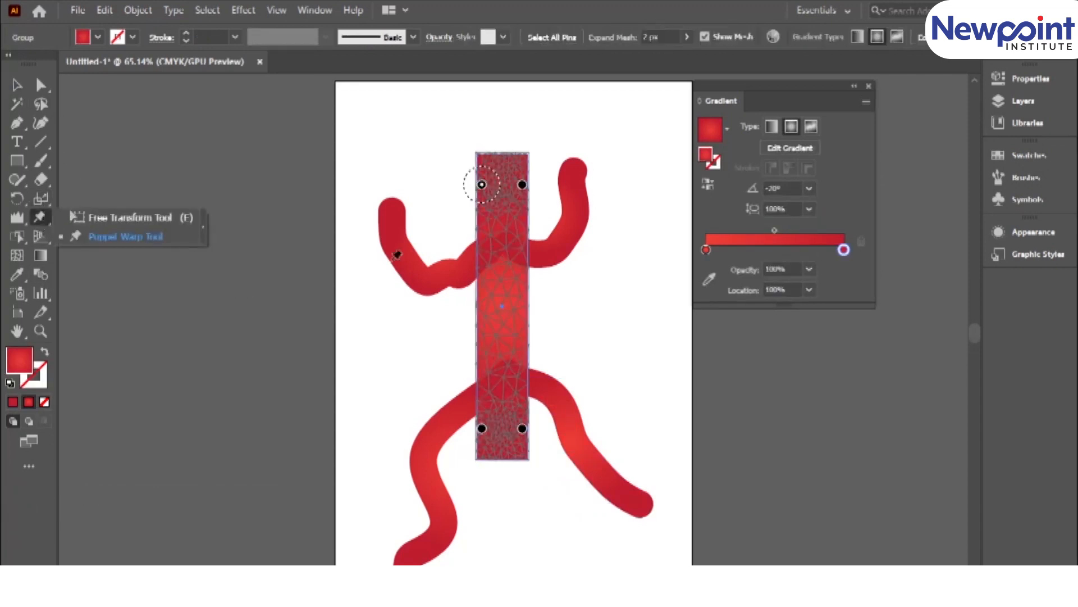
left_click(502, 317)
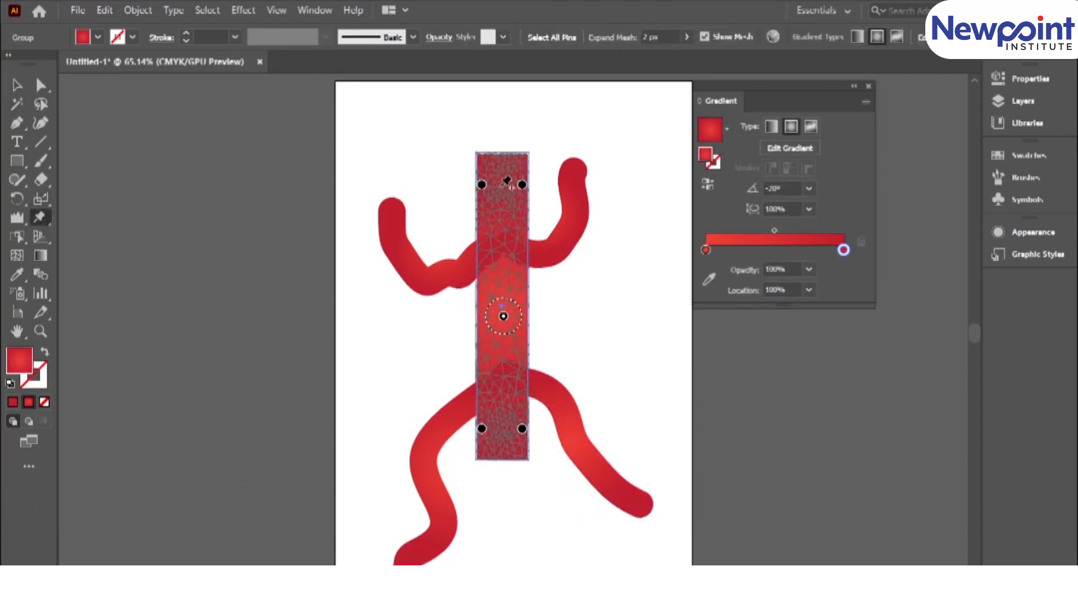
left_click(504, 155)
left_click(497, 456)
Move the torso's centre, upper and lower warp pins to bend it into a leaning S-curve, then deselect it.
left_click_drag(503, 317, 389, 298)
left_click_drag(522, 185, 548, 176)
left_click_drag(482, 185, 493, 205)
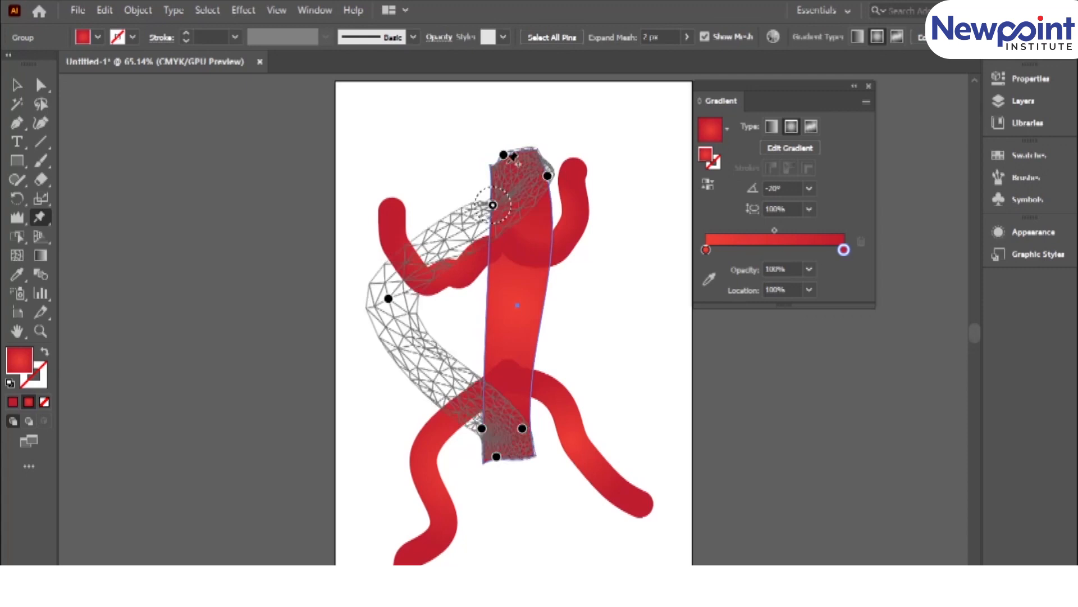
left_click_drag(504, 155, 494, 184)
left_click_drag(497, 456, 518, 468)
left_click_drag(481, 428, 430, 433)
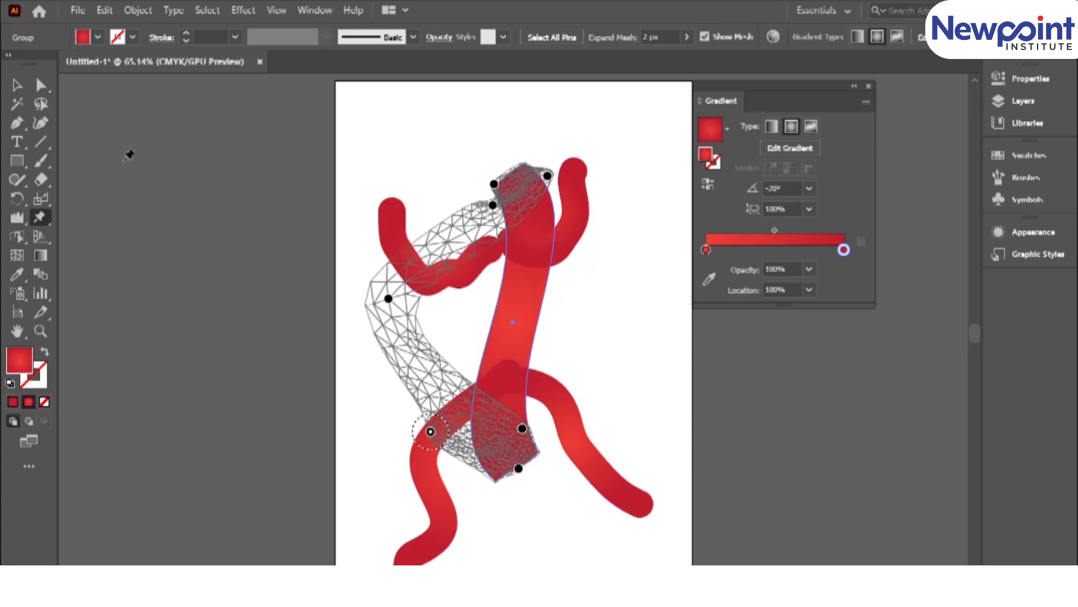
left_click(8, 87)
left_click(313, 317)
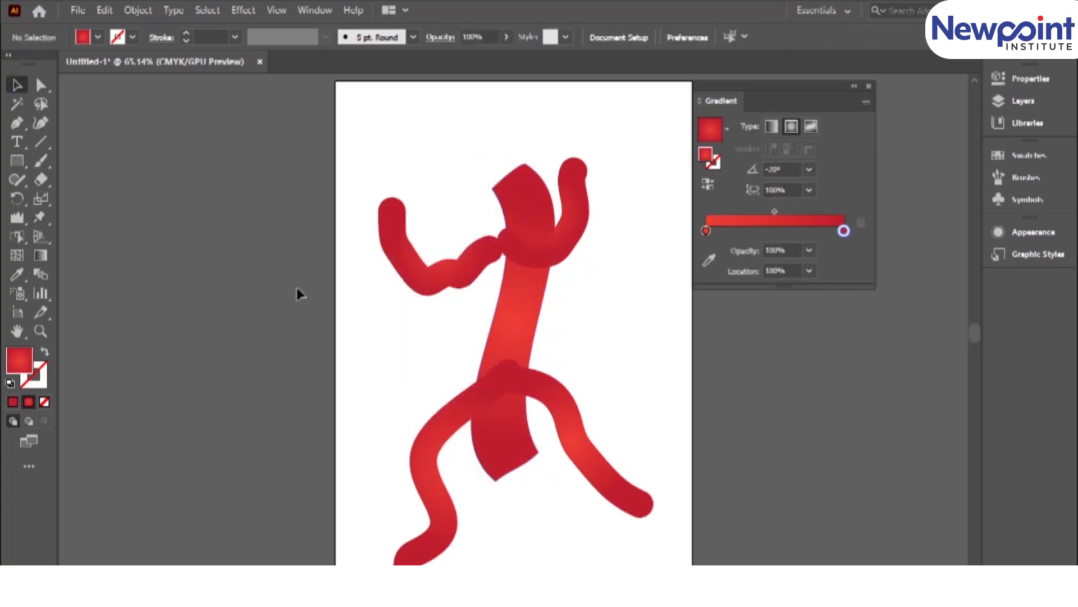
Shift the warped torso slightly left so it sits centrally between the arms and legs, and deselect it.
left_click(521, 298)
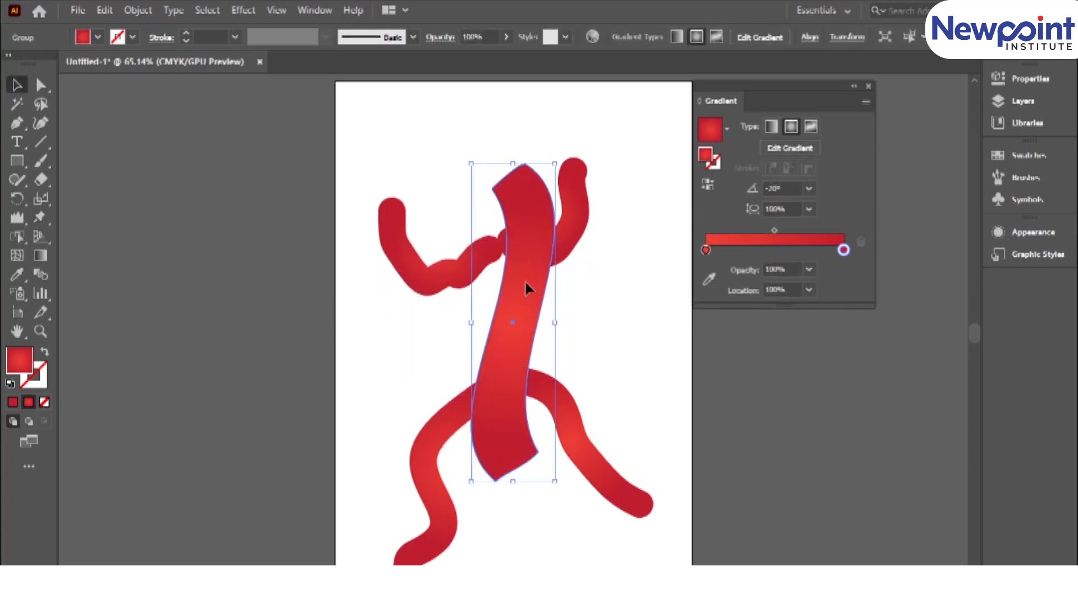
left_click_drag(528, 282, 517, 282)
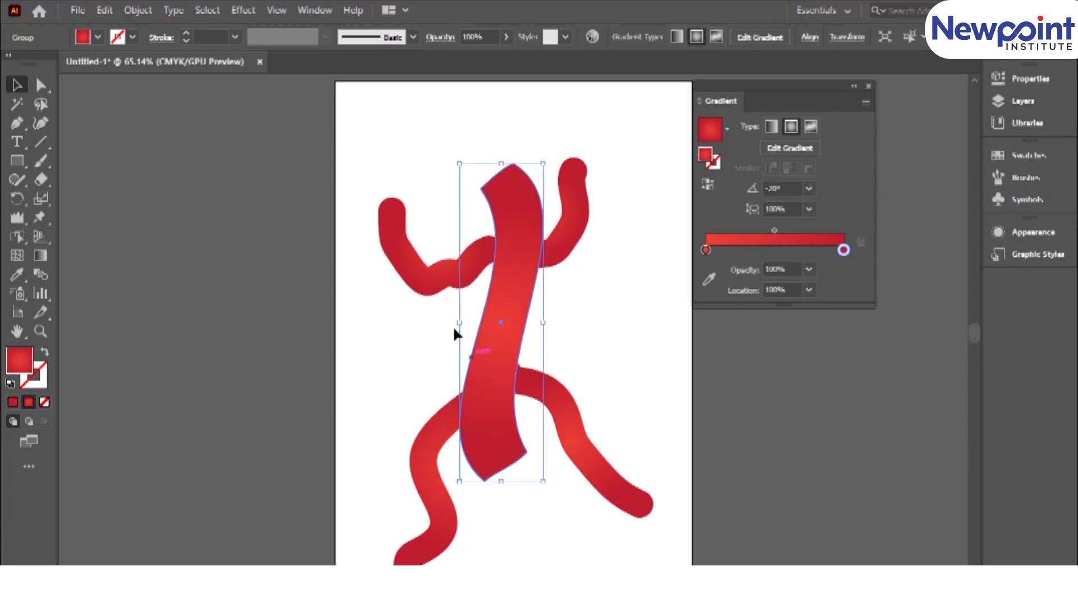
left_click(422, 313)
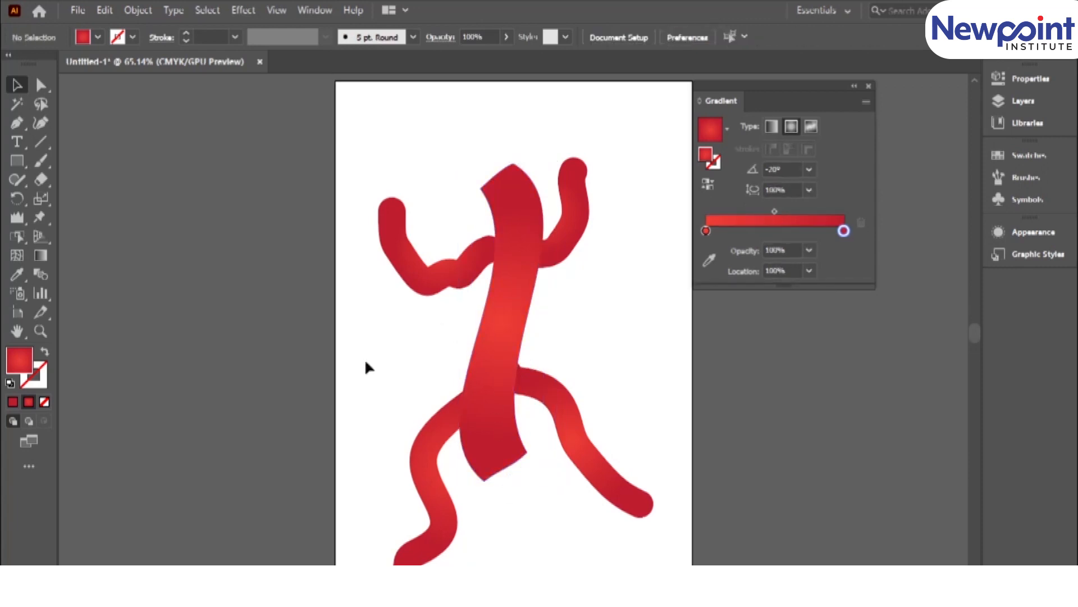
key("ctrl+minus")
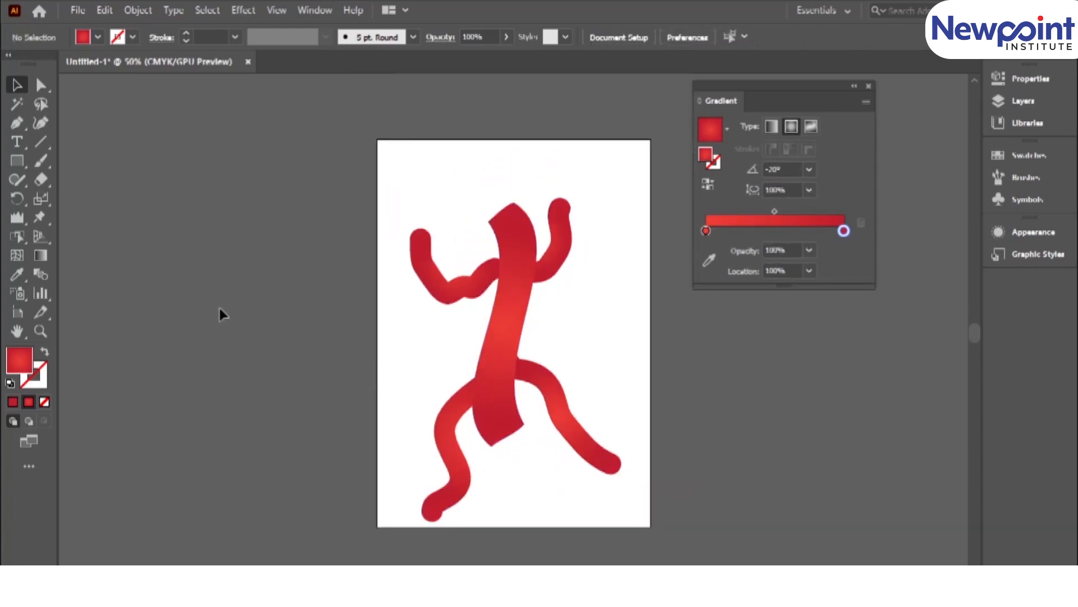